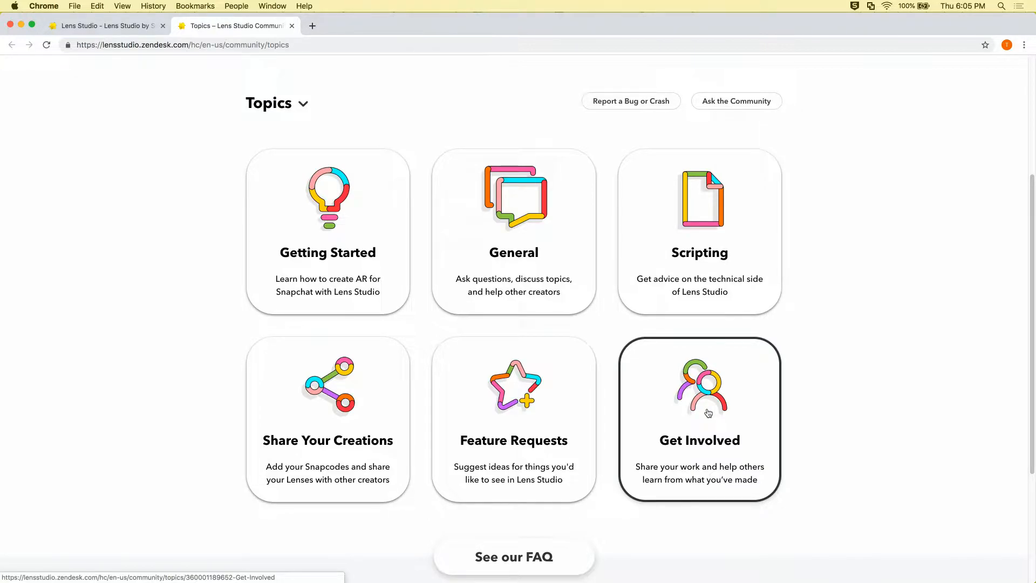
- Open the pinned Lens Studio Tutorials! post in the General topic and look through its list of tutorials
{"action": "left_click", "coordinate": [534, 248]}
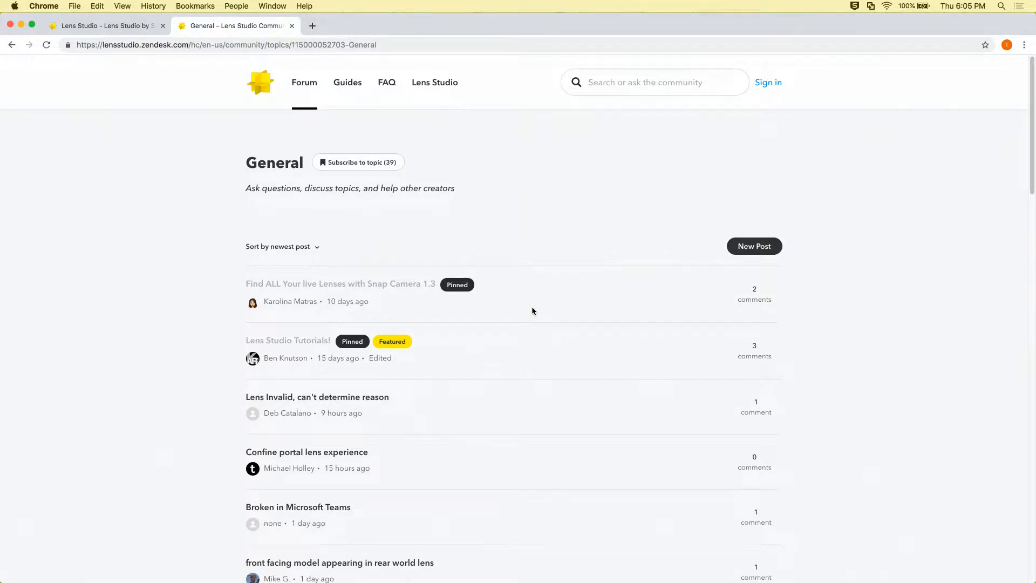
{"action": "left_click", "coordinate": [298, 341]}
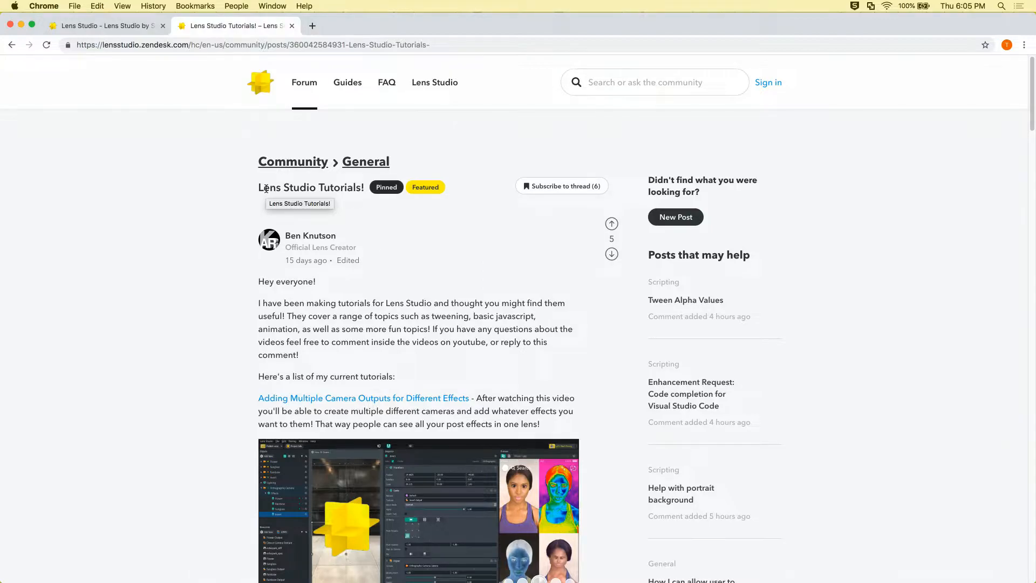
{"action": "scroll", "coordinate": [325, 245], "scroll_direction": "down", "scroll_amount": 10}
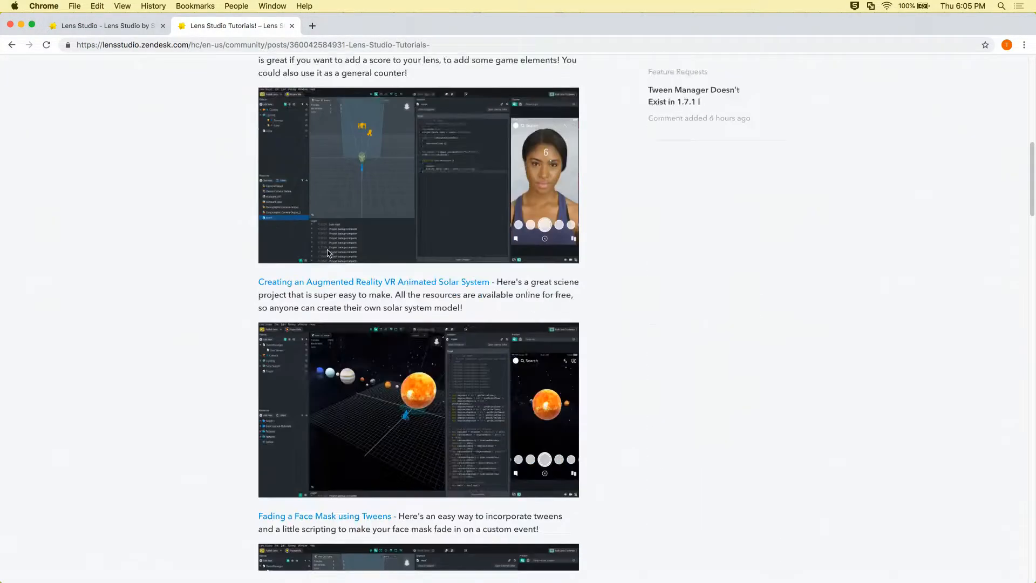
{"action": "scroll", "coordinate": [328, 252], "scroll_direction": "up", "scroll_amount": 7}
{"action": "scroll", "coordinate": [327, 252], "scroll_direction": "down", "scroll_amount": 10}
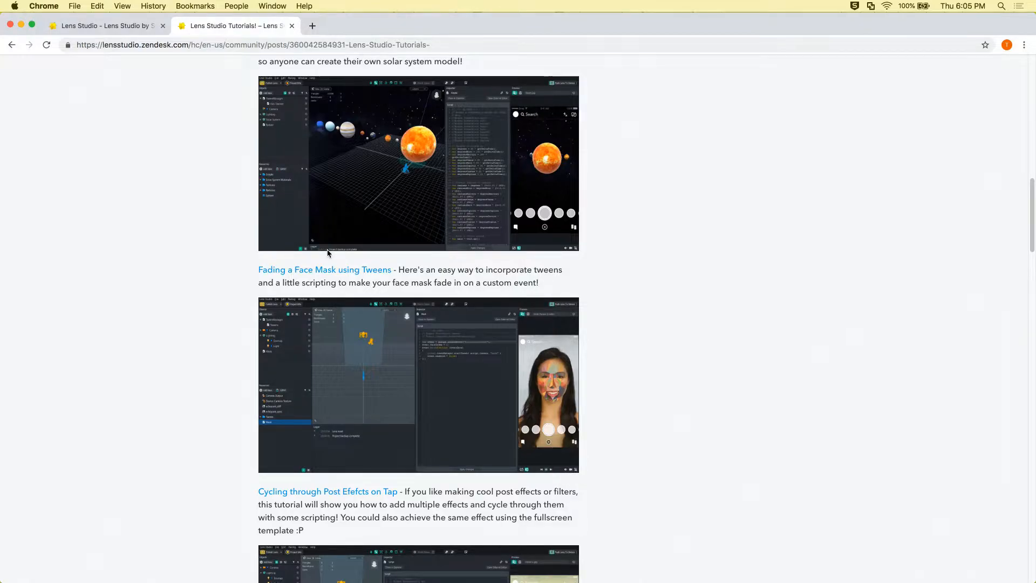
{"action": "scroll", "coordinate": [327, 253], "scroll_direction": "down", "scroll_amount": 5}
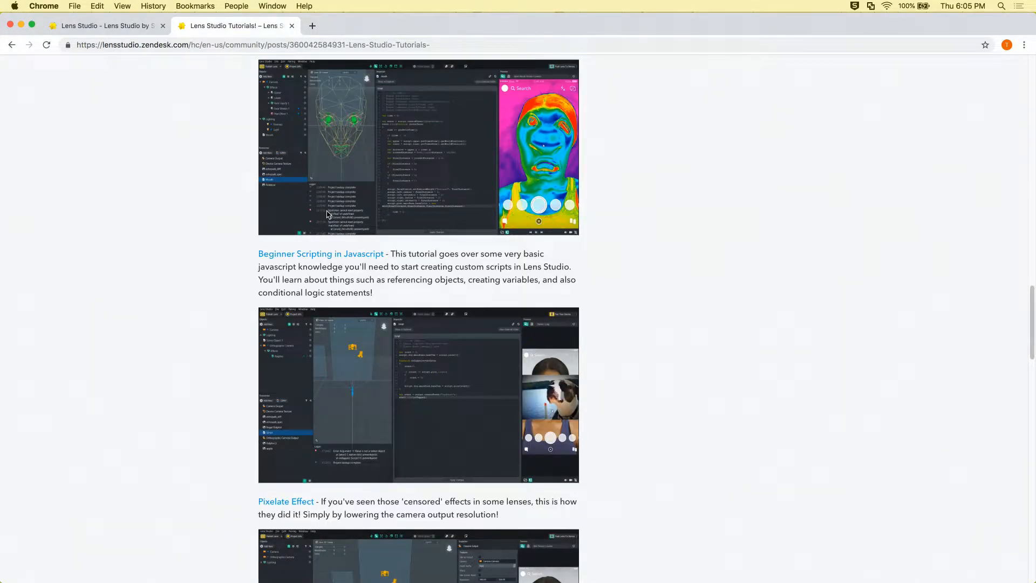
{"action": "scroll", "coordinate": [327, 215], "scroll_direction": "down", "scroll_amount": 4}
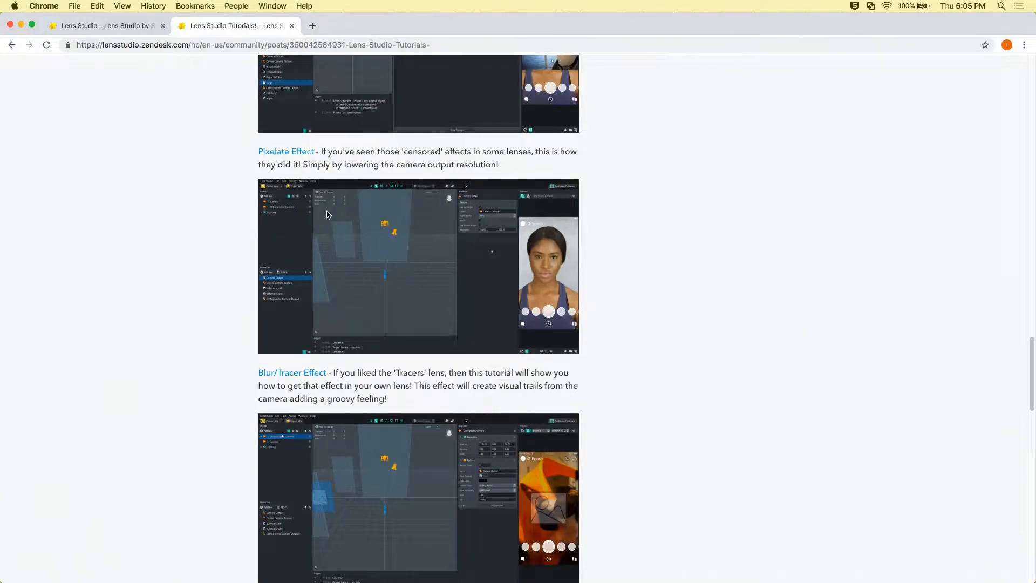
{"action": "scroll", "coordinate": [327, 214], "scroll_direction": "down", "scroll_amount": 3}
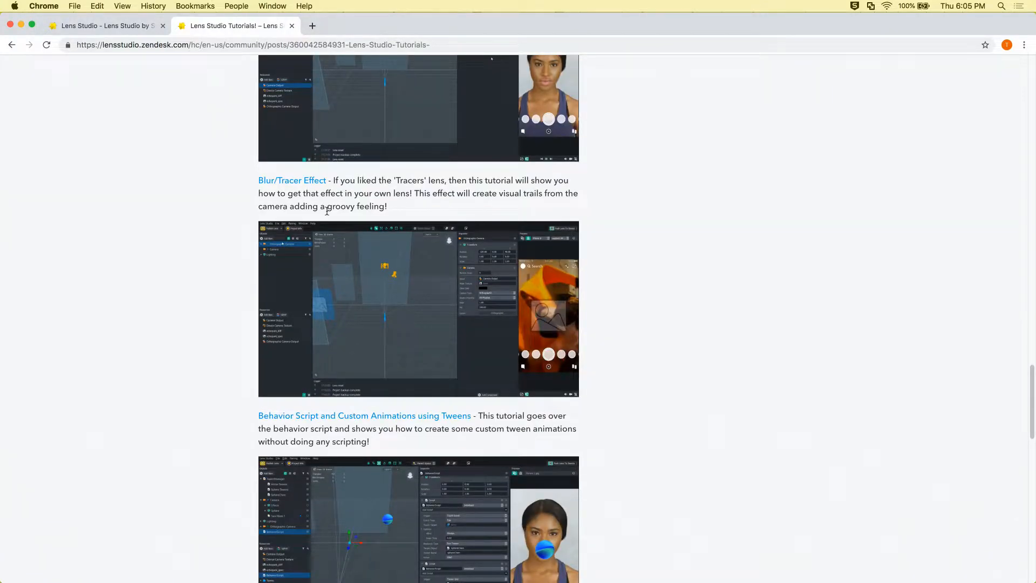
{"action": "scroll", "coordinate": [327, 211], "scroll_direction": "down", "scroll_amount": 10}
{"action": "scroll", "coordinate": [327, 214], "scroll_direction": "up", "scroll_amount": 5}
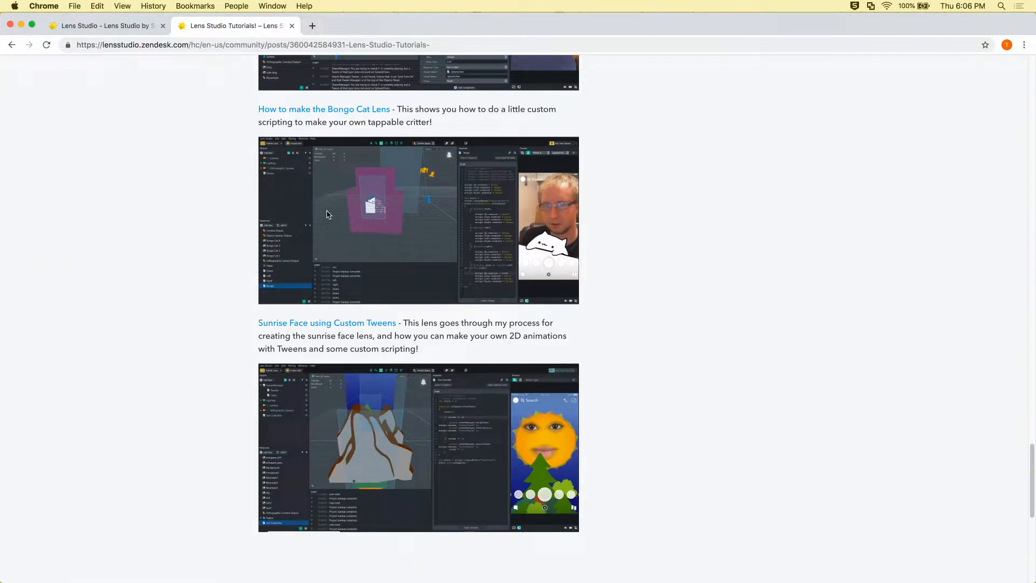
{"action": "scroll", "coordinate": [327, 214], "scroll_direction": "down", "scroll_amount": 18}
{"action": "scroll", "coordinate": [326, 208], "scroll_direction": "up", "scroll_amount": 7}
{"action": "scroll", "coordinate": [327, 208], "scroll_direction": "up", "scroll_amount": 4}
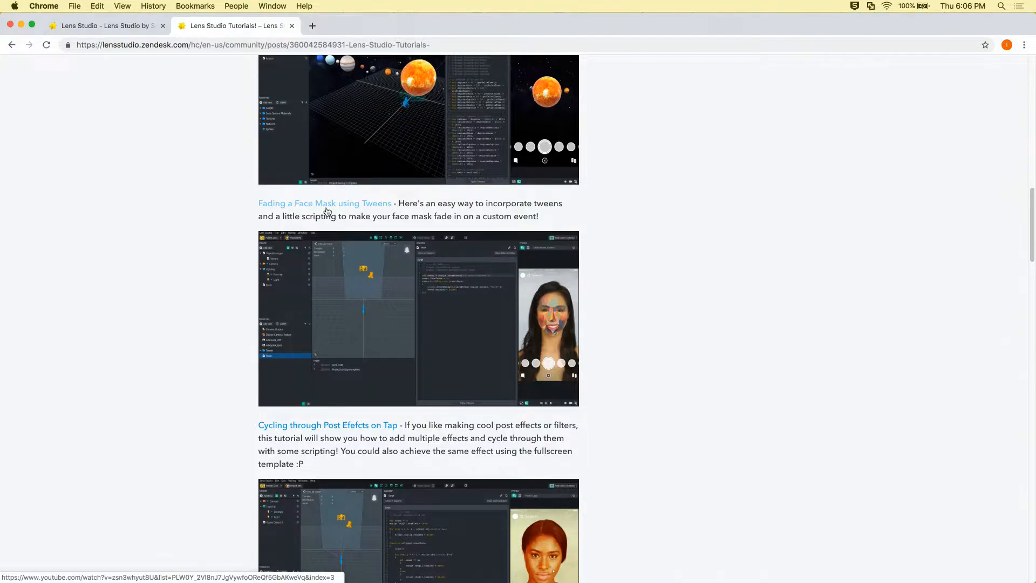
{"action": "scroll", "coordinate": [326, 211], "scroll_direction": "up", "scroll_amount": 20}
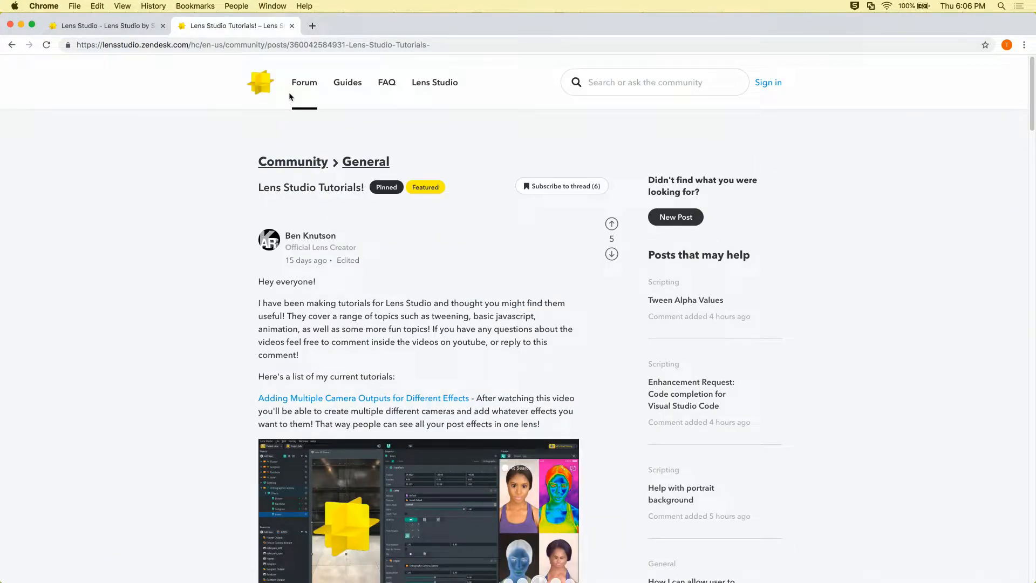
- Go back to the forum topics, open the Scripting topic and view its Scripting Overview guide
{"action": "left_click", "coordinate": [303, 86]}
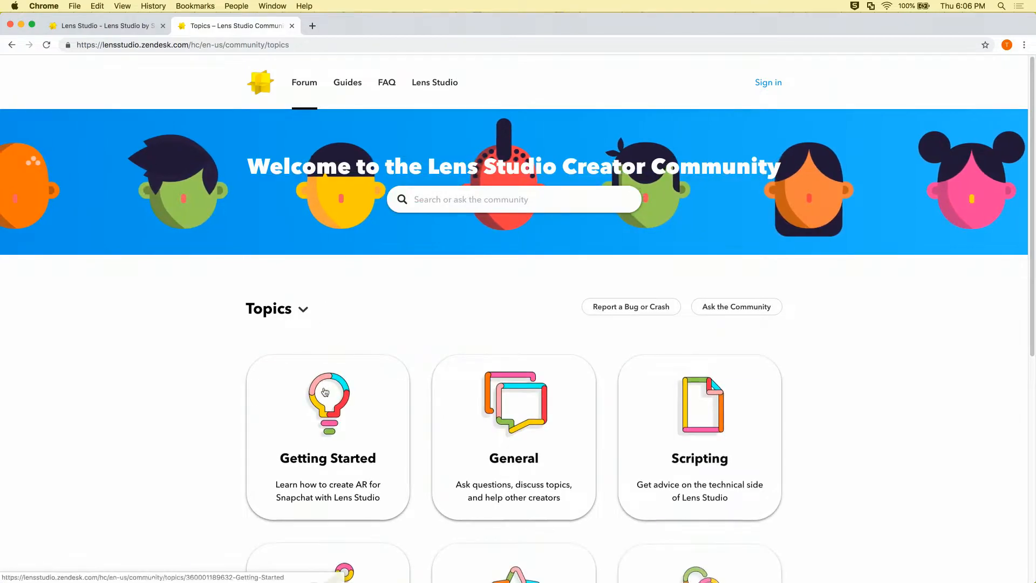
{"action": "left_click", "coordinate": [471, 418]}
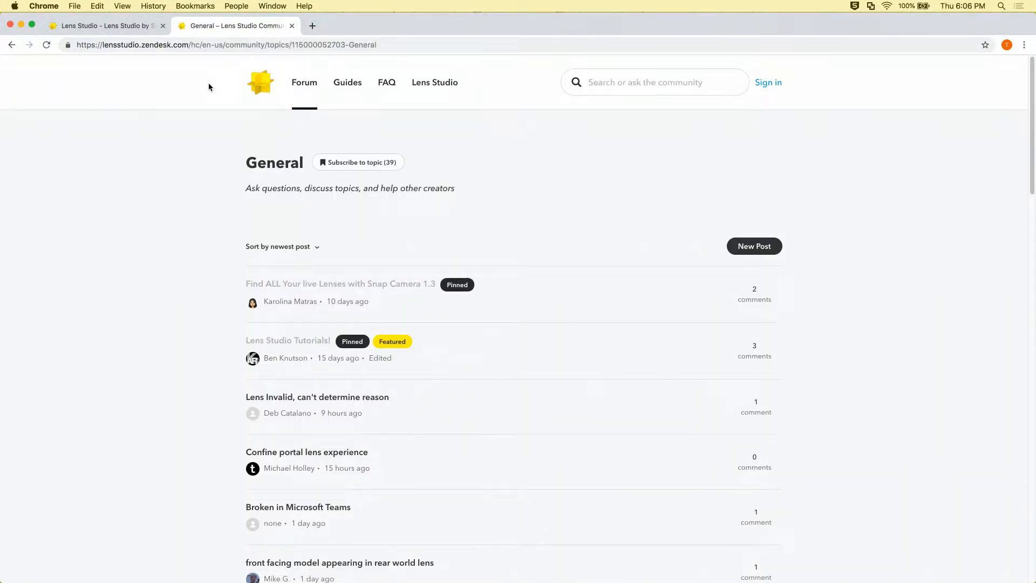
{"action": "left_click", "coordinate": [300, 85]}
{"action": "left_click", "coordinate": [620, 398]}
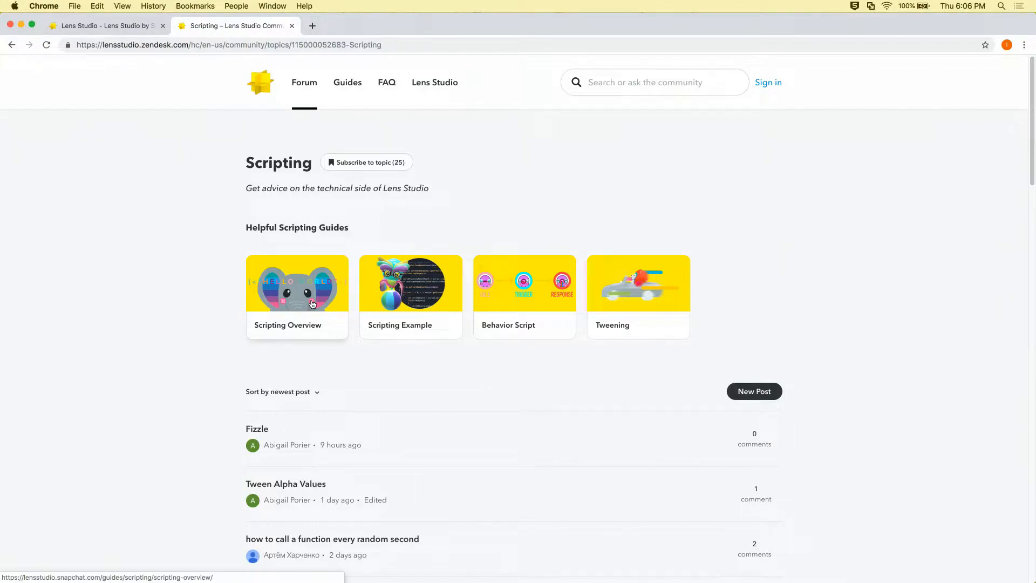
{"action": "left_click", "coordinate": [312, 304]}
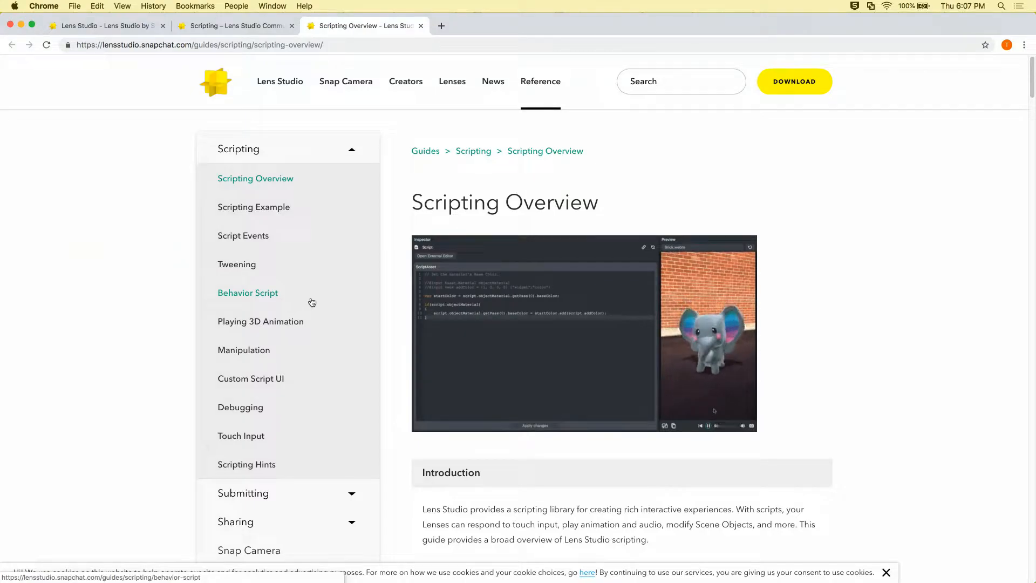
{"action": "key", "text": "super+w"}
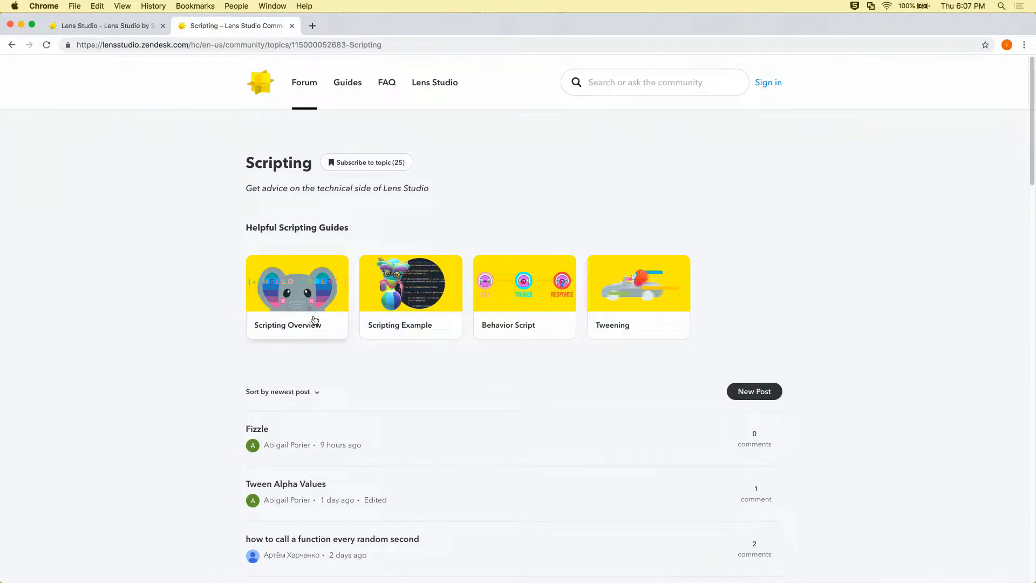
- Close the browser window and open the recent paper_head_template project in Lens Studio
{"action": "left_click", "coordinate": [10, 24]}
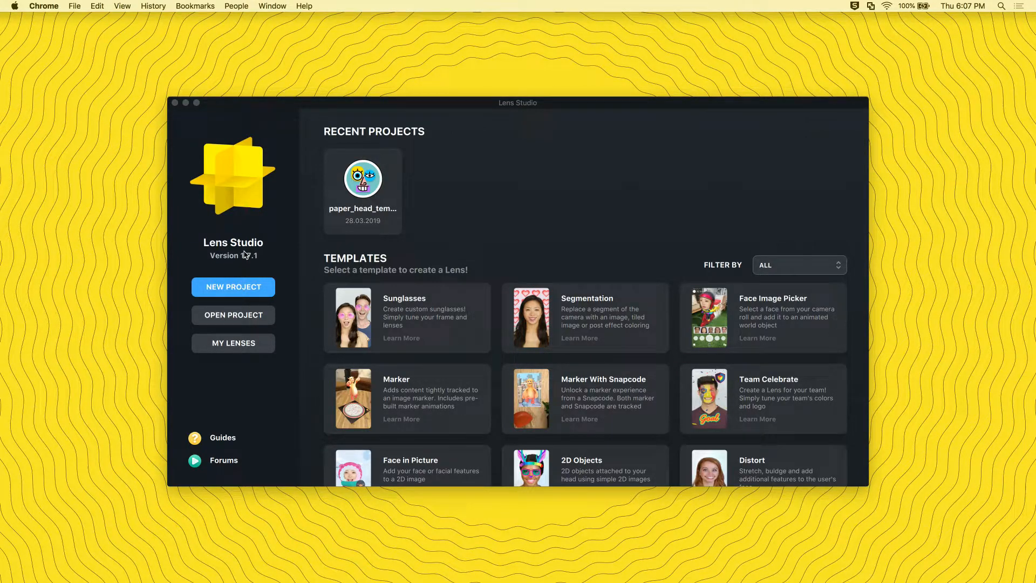
{"action": "left_click", "coordinate": [382, 193]}
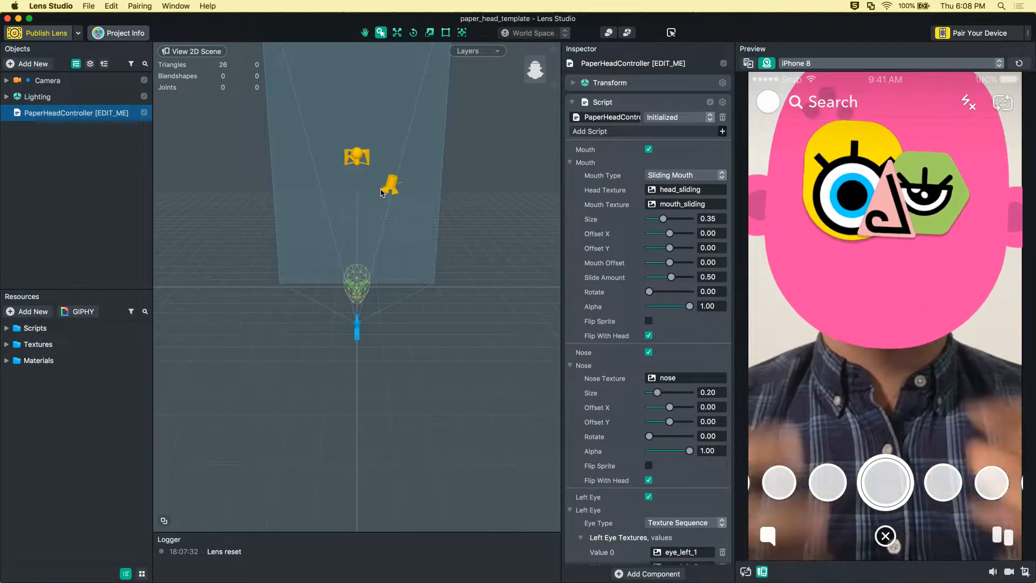
- Set the PaperHeadController's Mouth Type to Texture Sequence and widen the Inspector for its script settings
{"action": "left_click", "coordinate": [684, 175]}
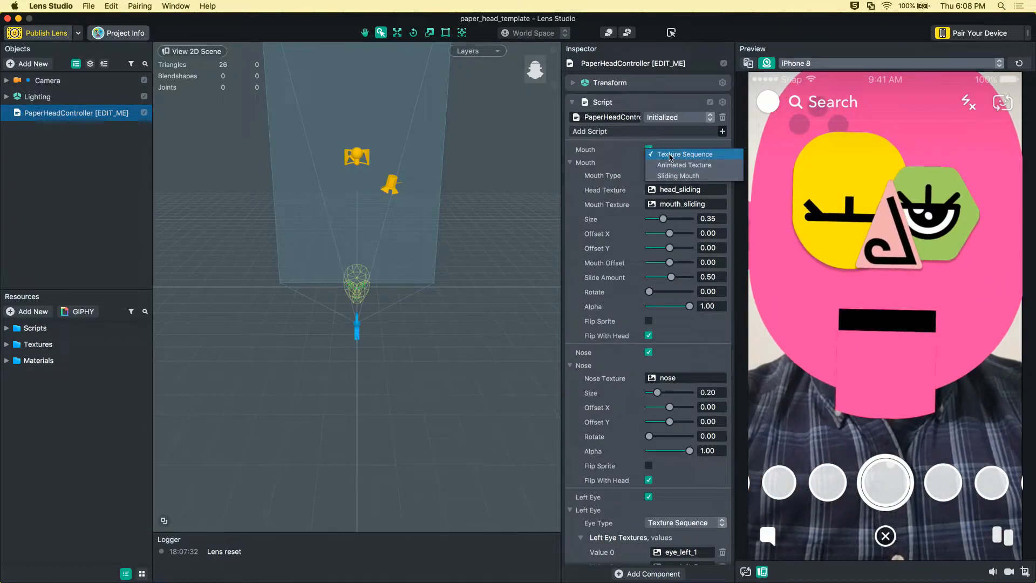
{"action": "left_click", "coordinate": [681, 152]}
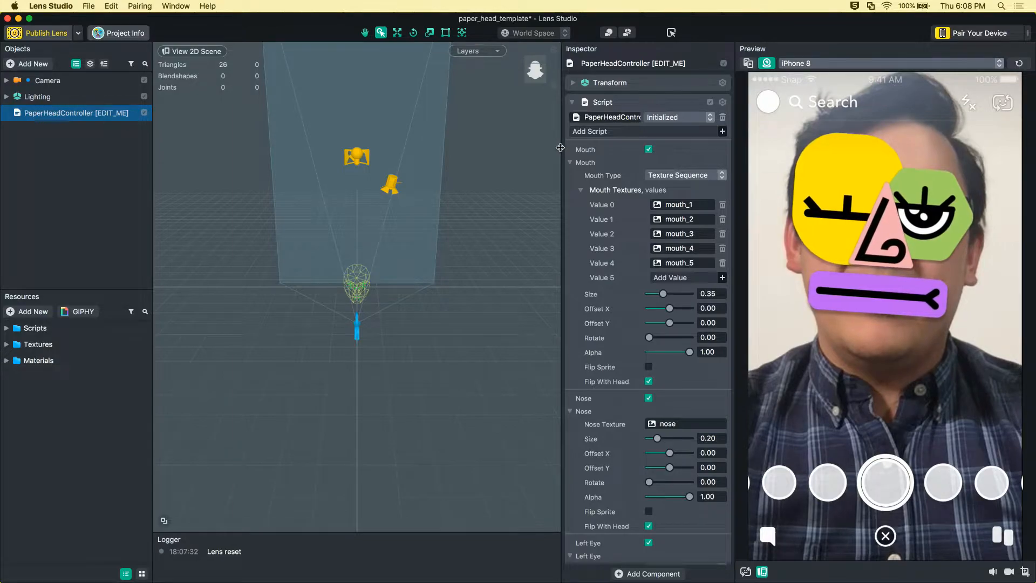
{"action": "left_click_drag", "start_coordinate": [560, 148], "coordinate": [510, 151]}
{"action": "left_click", "coordinate": [56, 150]}
{"action": "left_click", "coordinate": [63, 116]}
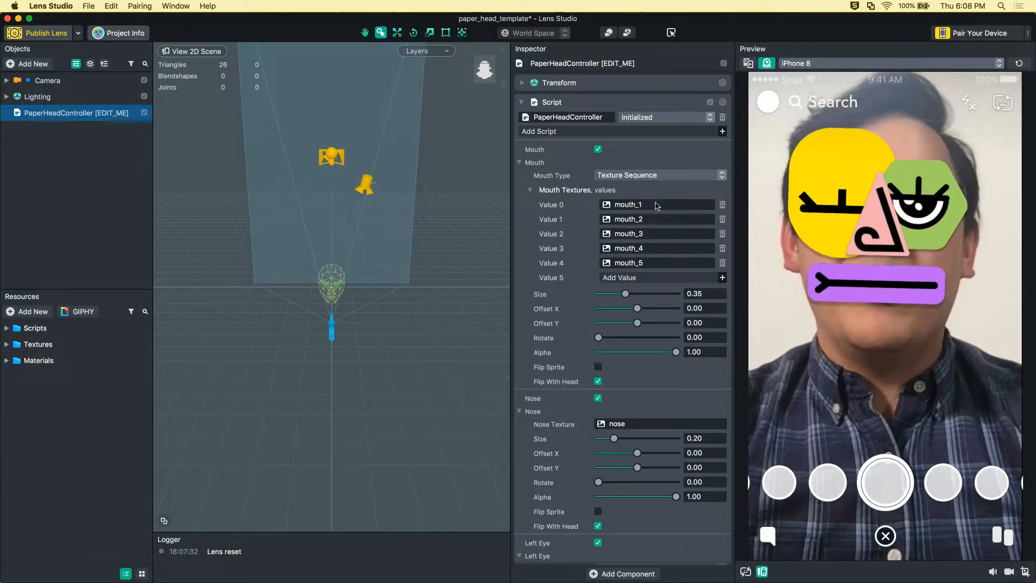
- Disable the Nose, Left Eye and Right Eye in the PaperHeadController script, leaving the mouth settings expanded
{"action": "left_click", "coordinate": [598, 398]}
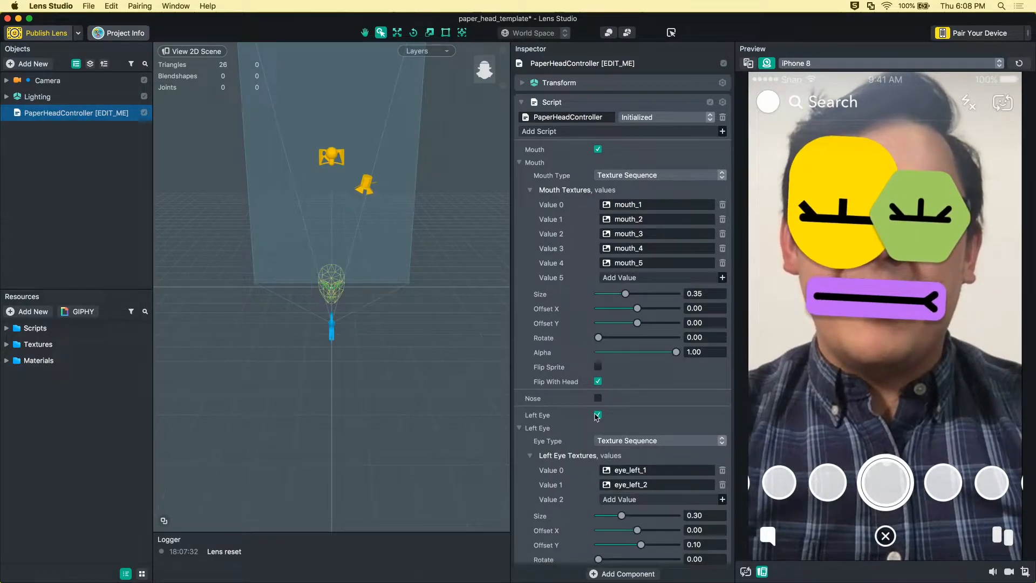
{"action": "left_click", "coordinate": [598, 415]}
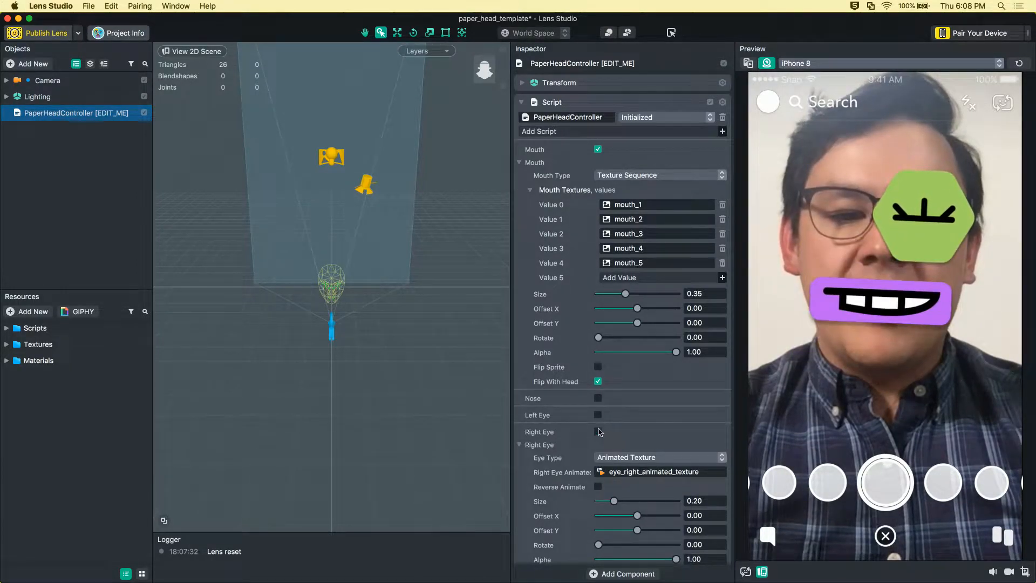
{"action": "left_click", "coordinate": [598, 431]}
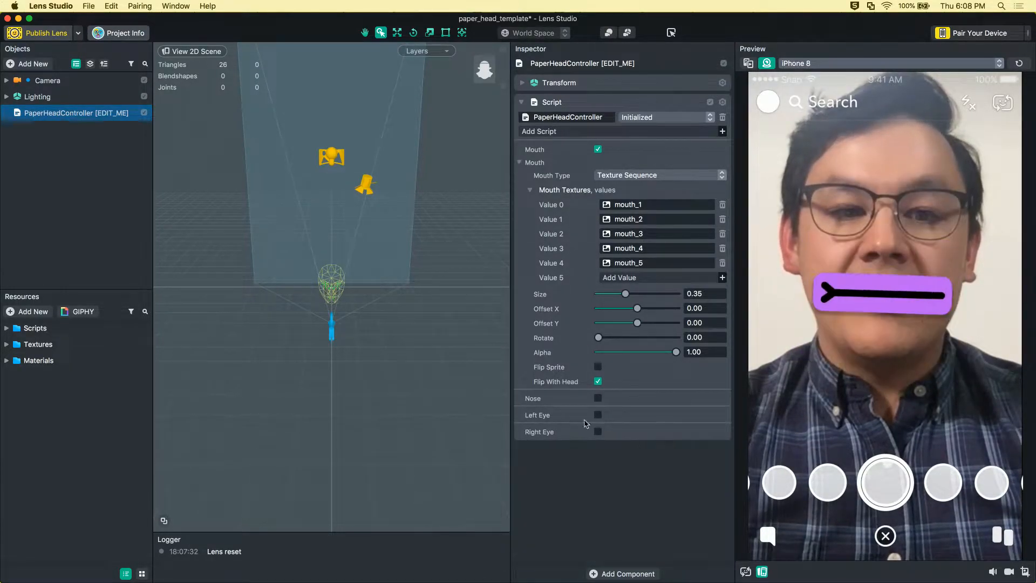
{"action": "left_click", "coordinate": [518, 162]}
{"action": "left_click", "coordinate": [518, 163]}
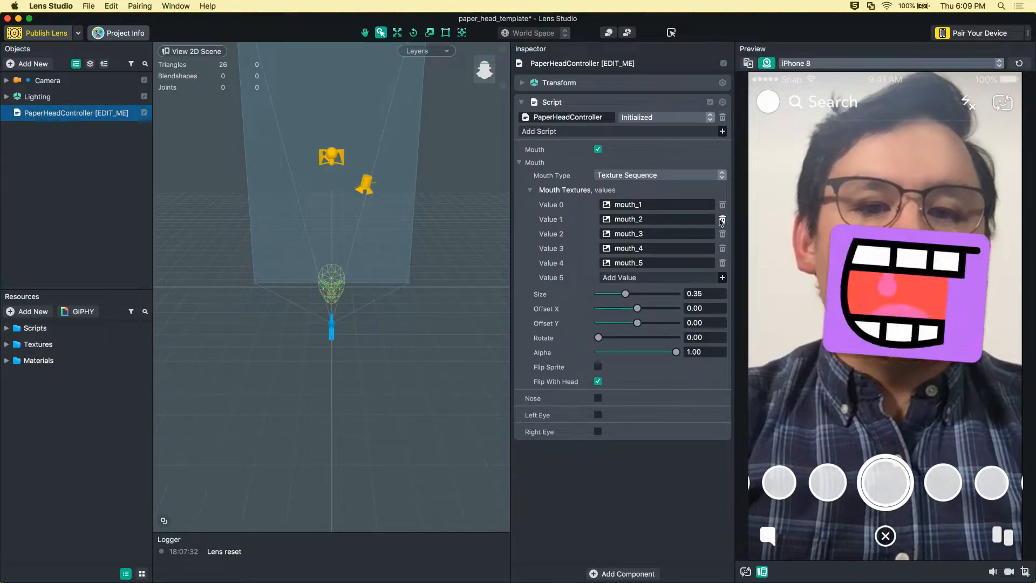
- Remove mouth_2, mouth_3 and mouth_4 from the mouth textures, keeping only mouth_1 and mouth_5
{"action": "left_click", "coordinate": [722, 249]}
{"action": "left_click", "coordinate": [723, 234]}
{"action": "left_click", "coordinate": [723, 219]}
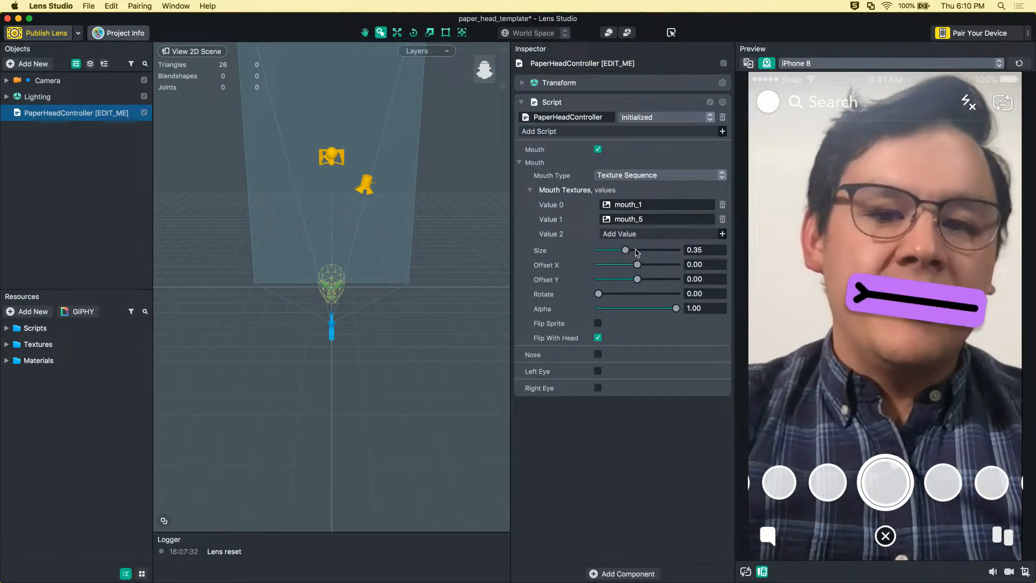
- Reduce the mouth's Size to 0.24 and set its Offset Y to 0
{"action": "mouse_move", "coordinate": [625, 250]}
{"action": "left_mouse_down"}
{"action": "mouse_move", "coordinate": [652, 249]}
{"action": "mouse_move", "coordinate": [604, 252]}
{"action": "mouse_move", "coordinate": [630, 252]}
{"action": "mouse_move", "coordinate": [618, 248]}
{"action": "left_mouse_up"}
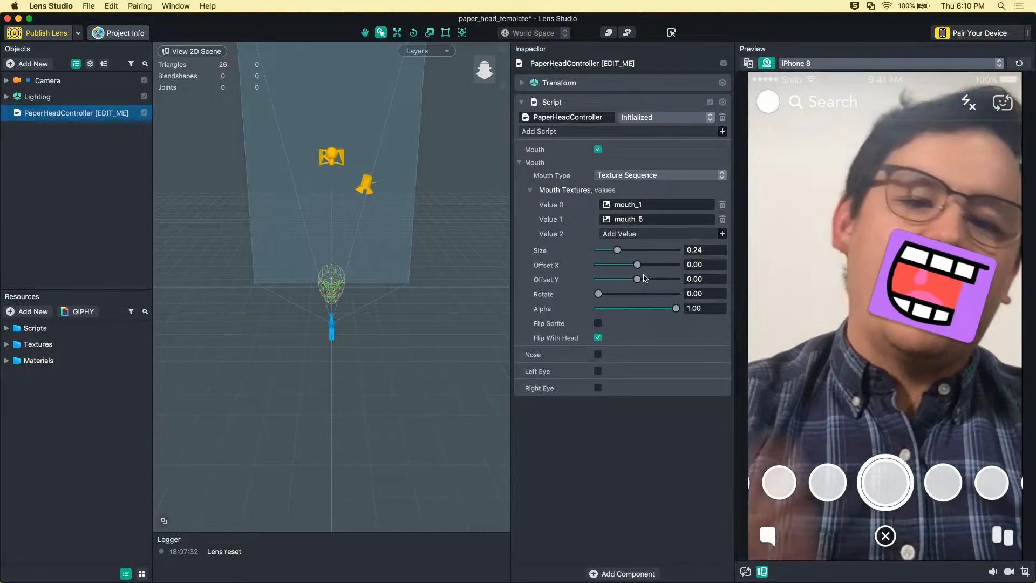
{"action": "mouse_move", "coordinate": [637, 279]}
{"action": "left_mouse_down"}
{"action": "mouse_move", "coordinate": [613, 281]}
{"action": "mouse_move", "coordinate": [637, 279]}
{"action": "left_mouse_up"}
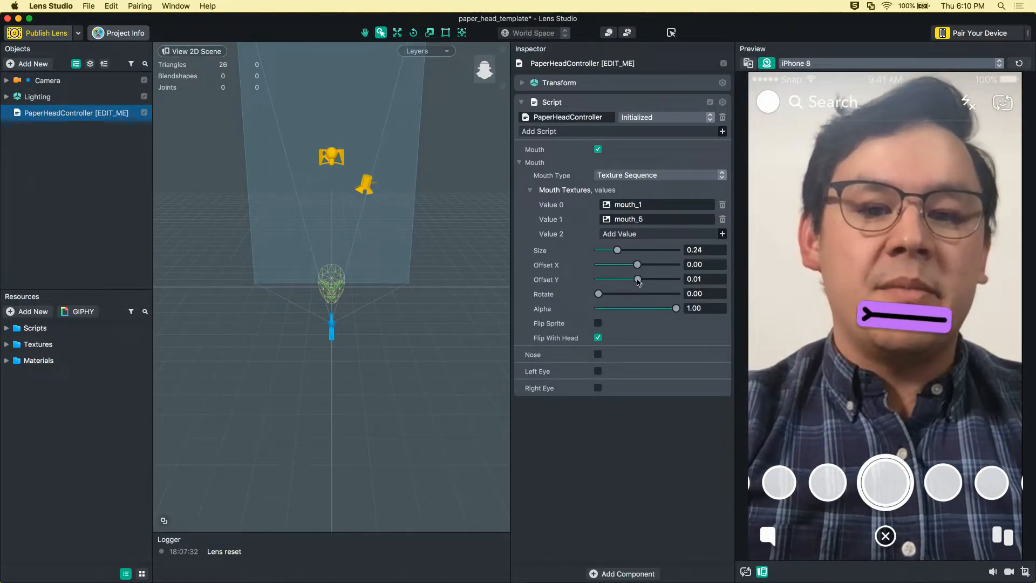
{"action": "left_click", "coordinate": [696, 279]}
{"action": "type", "text": "0"}
{"action": "key", "text": "Return"}
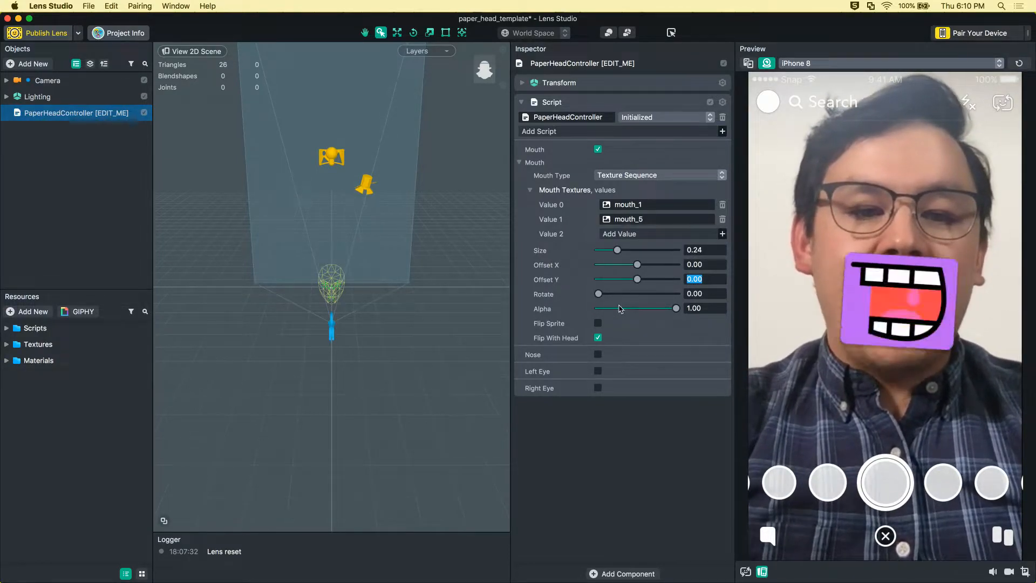
- Try the mouth with an Alpha of 0.50 and with Flip With Head turned off, restoring both settings
{"action": "left_click", "coordinate": [637, 308]}
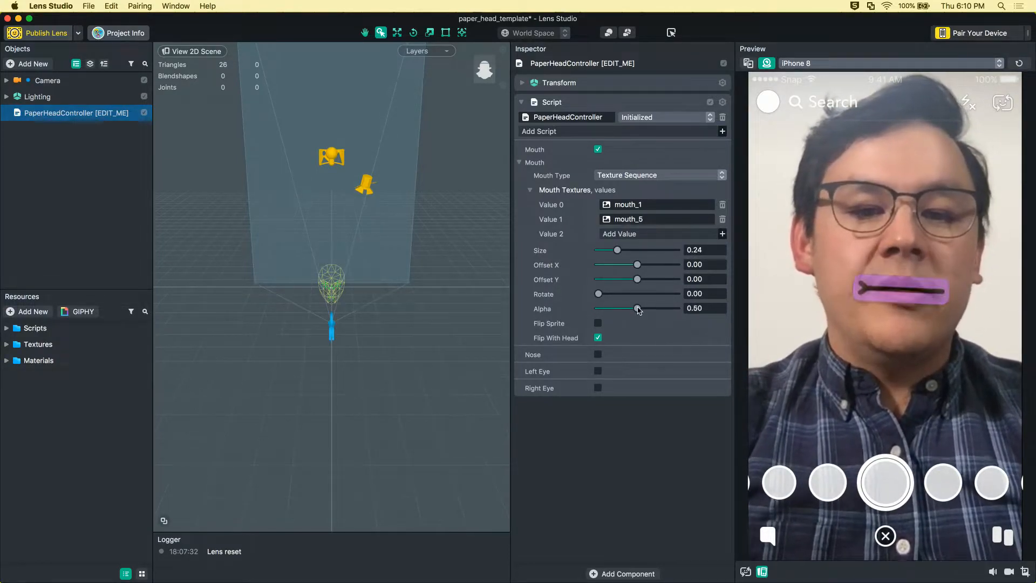
{"action": "left_click", "coordinate": [676, 308]}
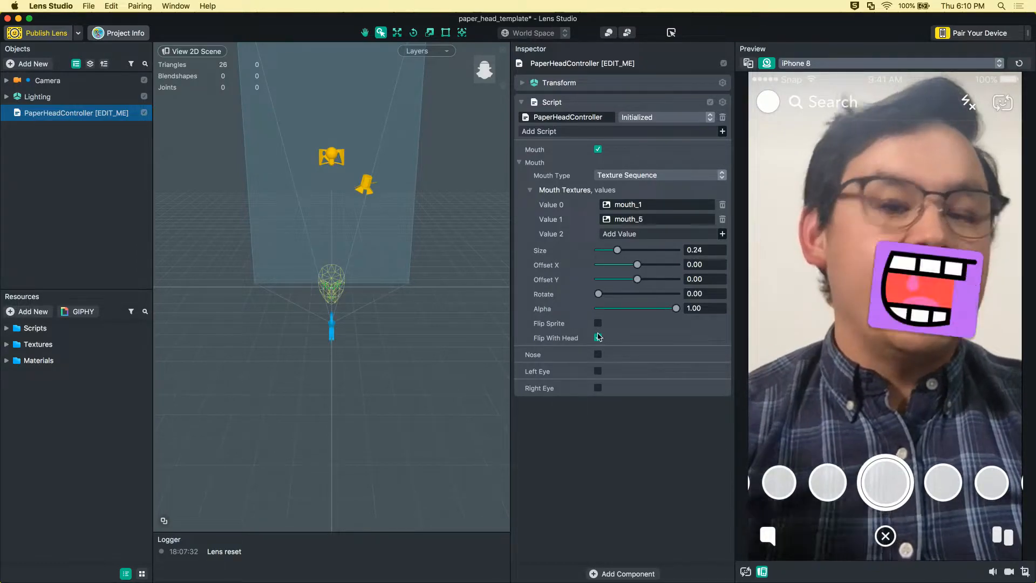
{"action": "left_click", "coordinate": [598, 337]}
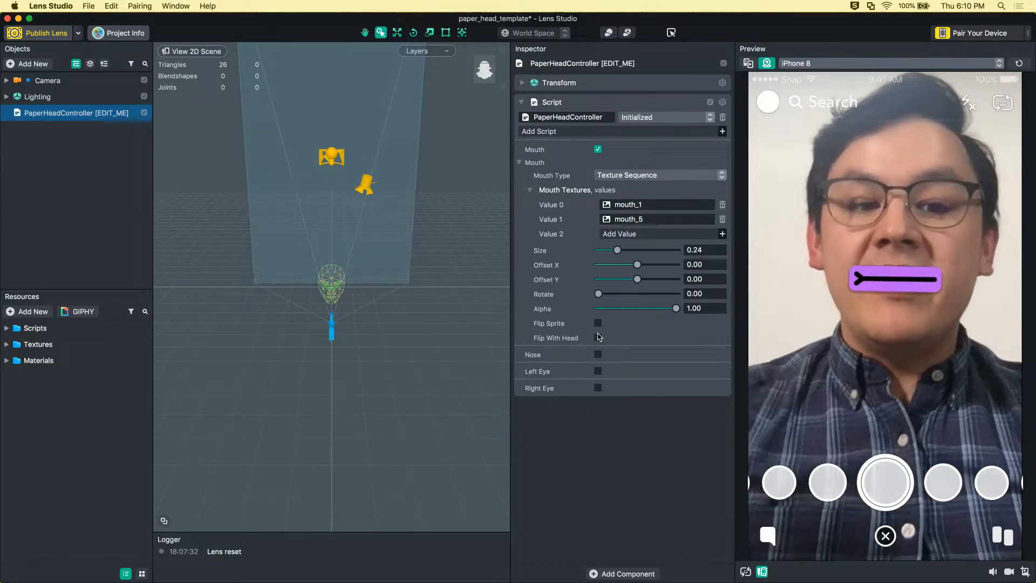
{"action": "left_click", "coordinate": [597, 337]}
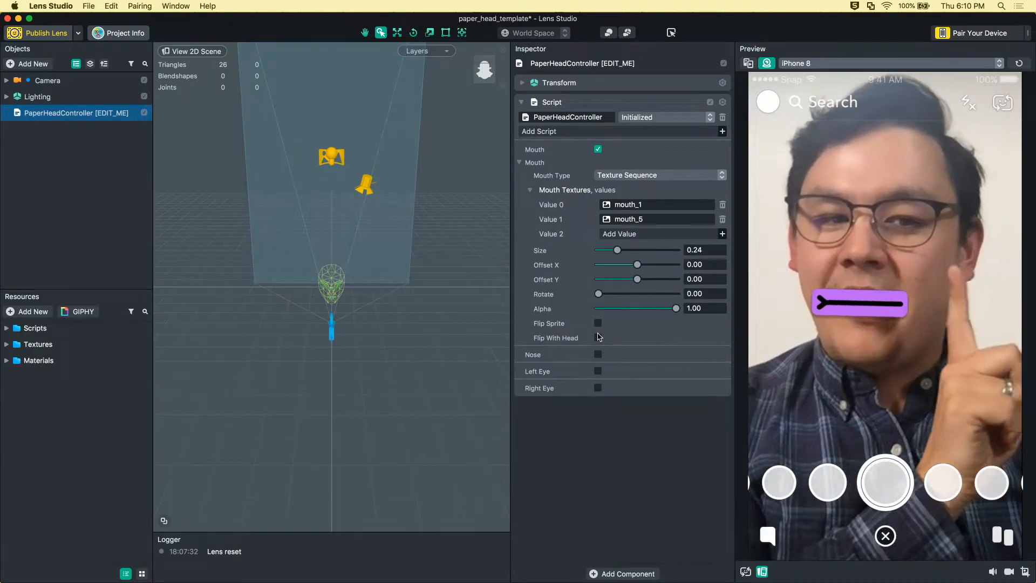
{"action": "left_click", "coordinate": [598, 338]}
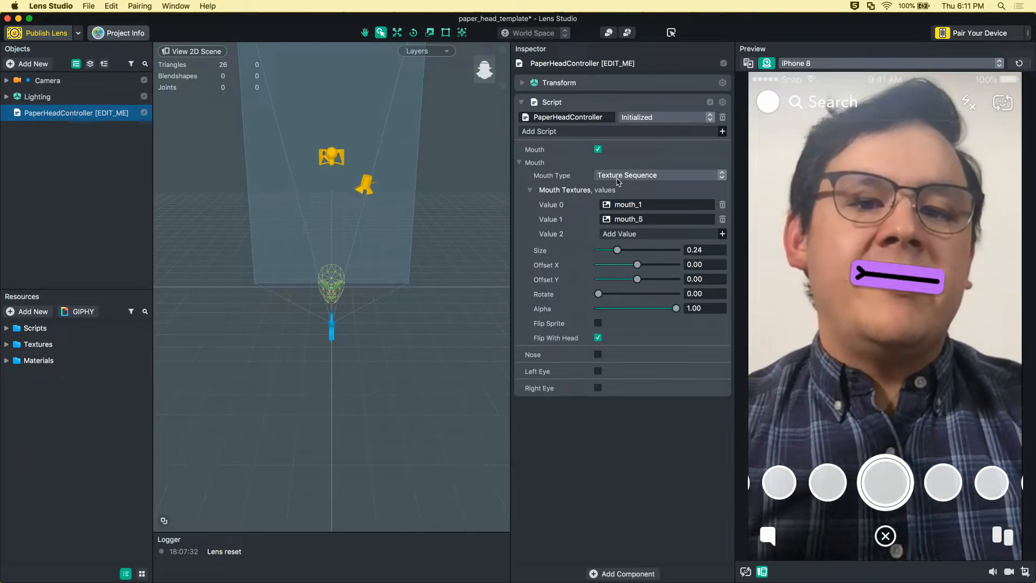
- Switch the Mouth Type of the PaperHeadController to Animated Texture
{"action": "left_click", "coordinate": [617, 178]}
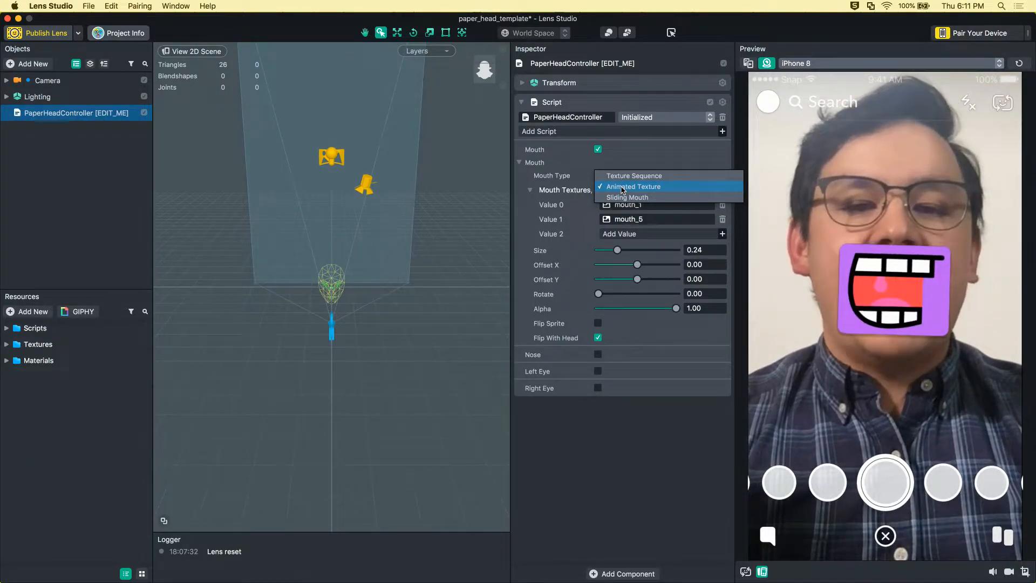
{"action": "left_click", "coordinate": [623, 187]}
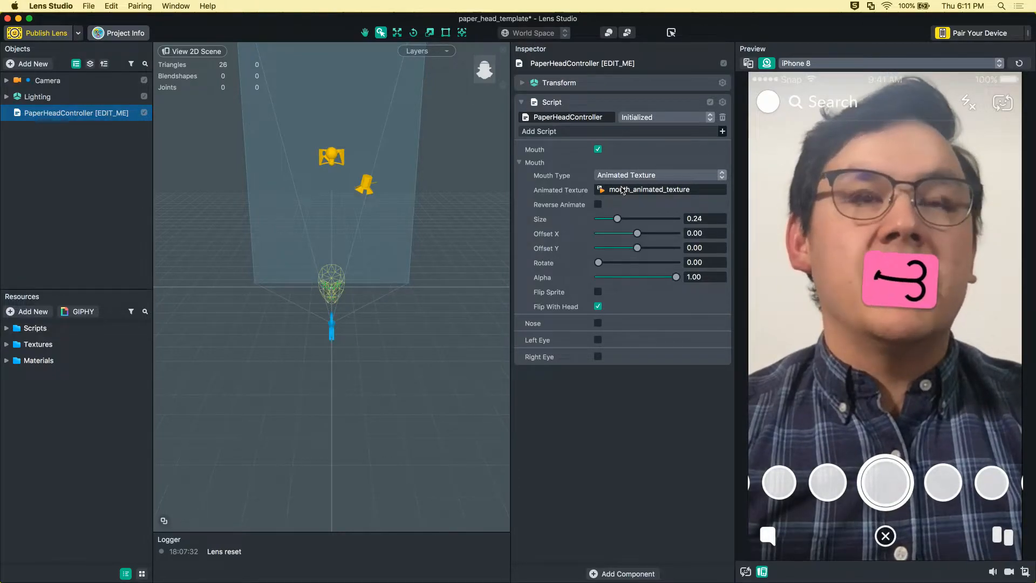
- Increase the mouth's Size to 0.35
{"action": "left_click_drag", "start_coordinate": [617, 219], "coordinate": [625, 219]}
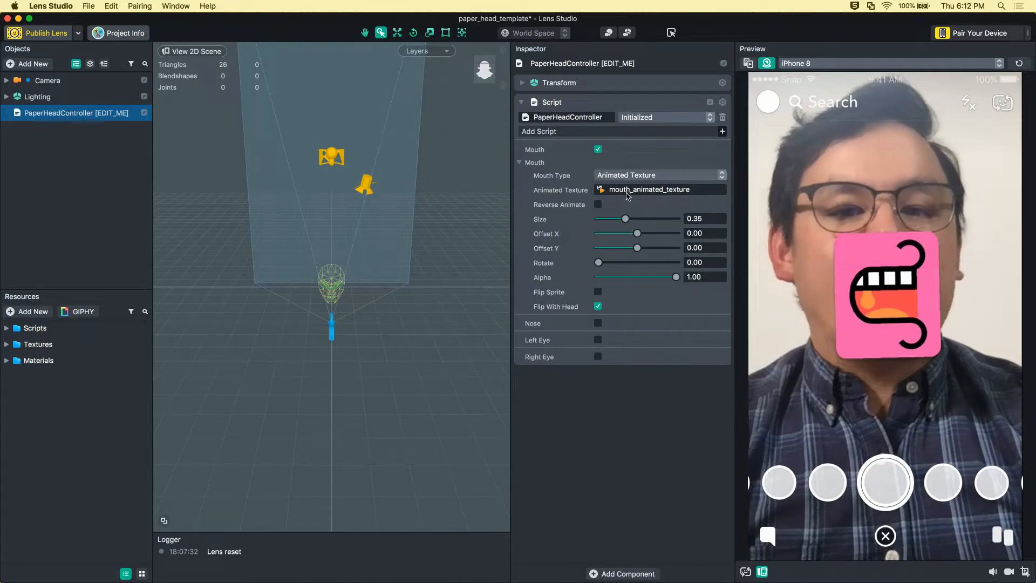
- Search GIPHY for "mouth" and add the wide-open red cartoon mouth sticker as a resource
{"action": "left_click", "coordinate": [80, 312]}
{"action": "mouse_move", "coordinate": [424, 332]}
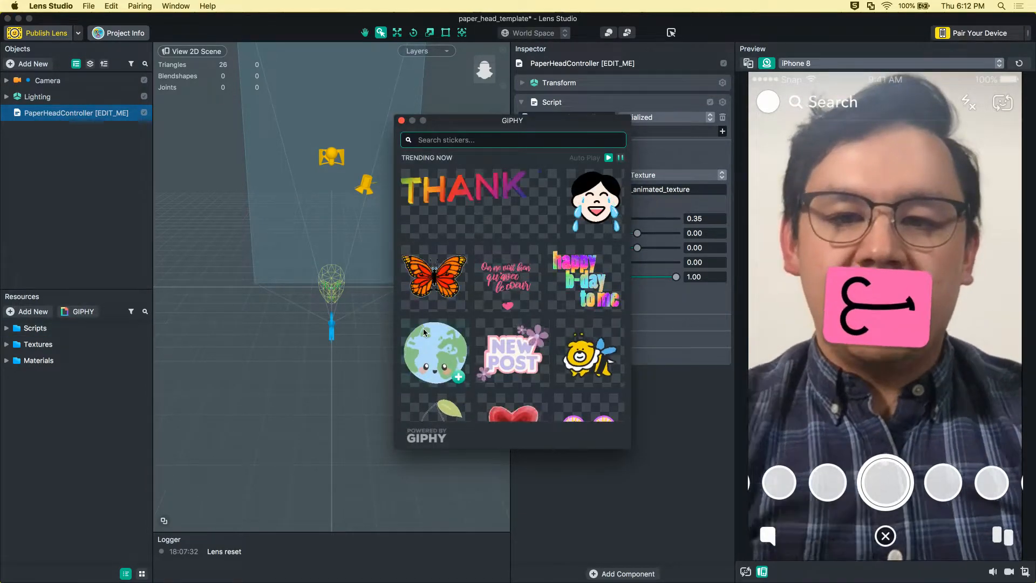
{"action": "type", "text": "mouth"}
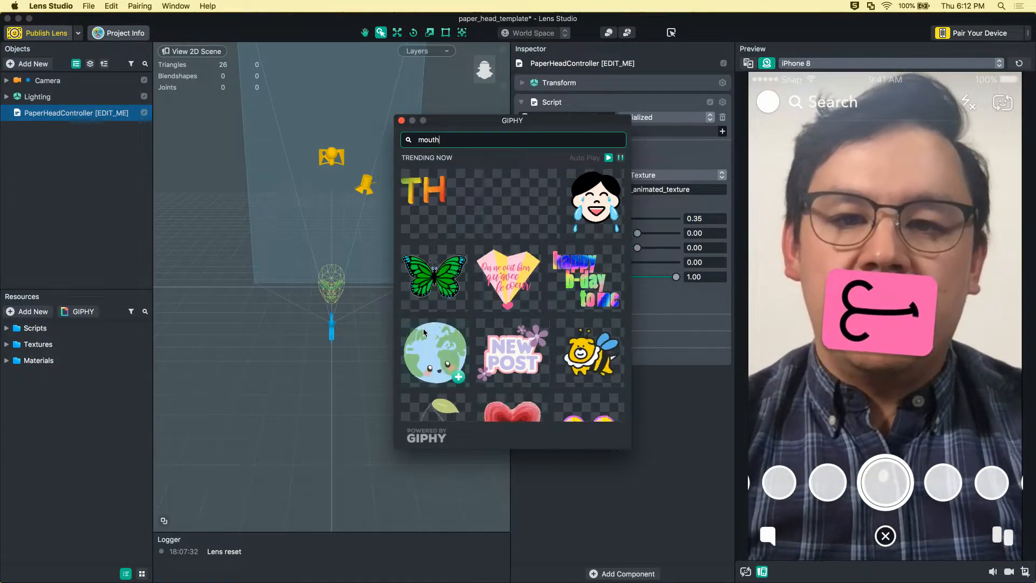
{"action": "mouse_move", "coordinate": [512, 276]}
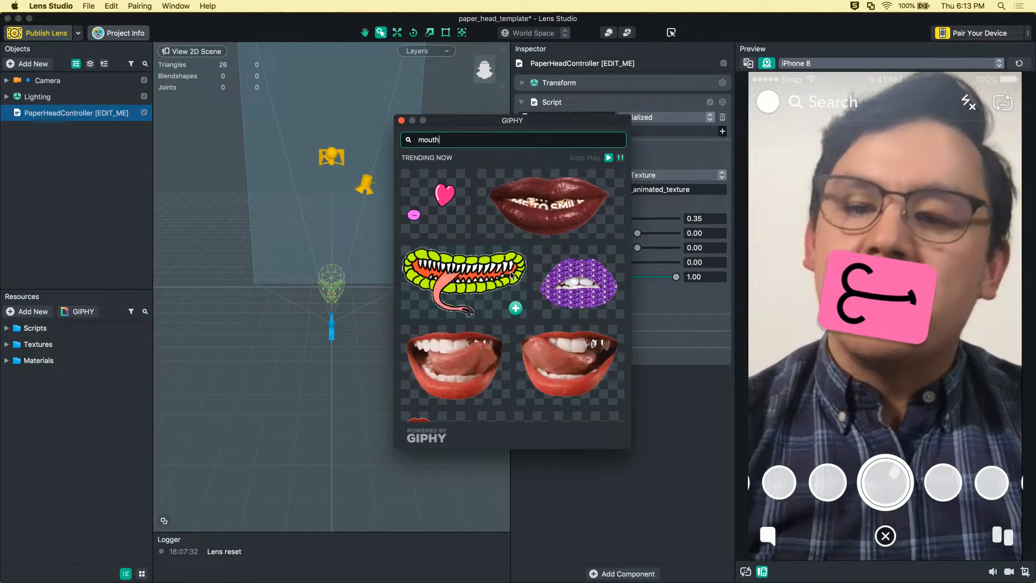
{"action": "scroll", "coordinate": [510, 273], "scroll_direction": "down", "scroll_amount": 5}
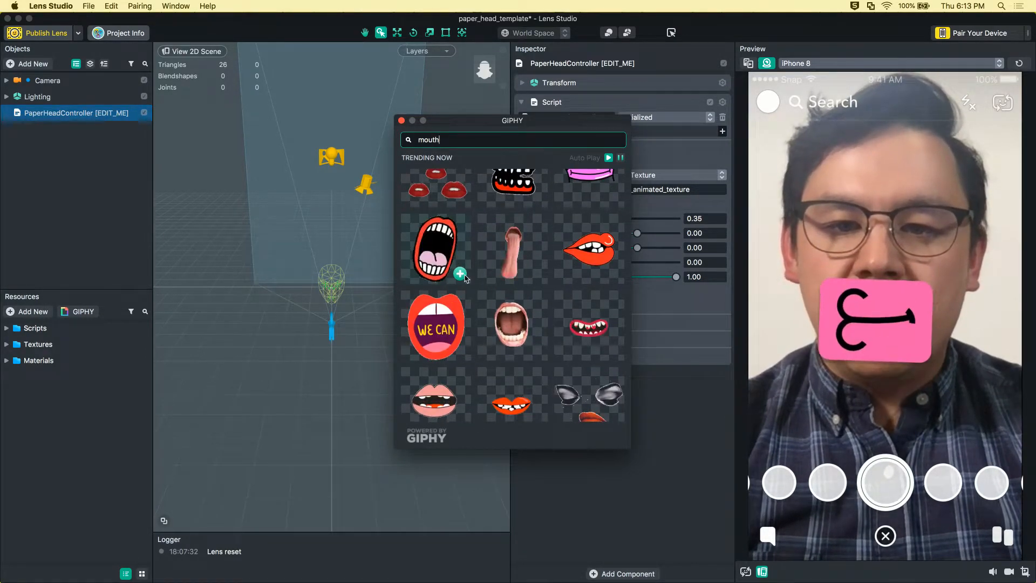
{"action": "left_click", "coordinate": [461, 274]}
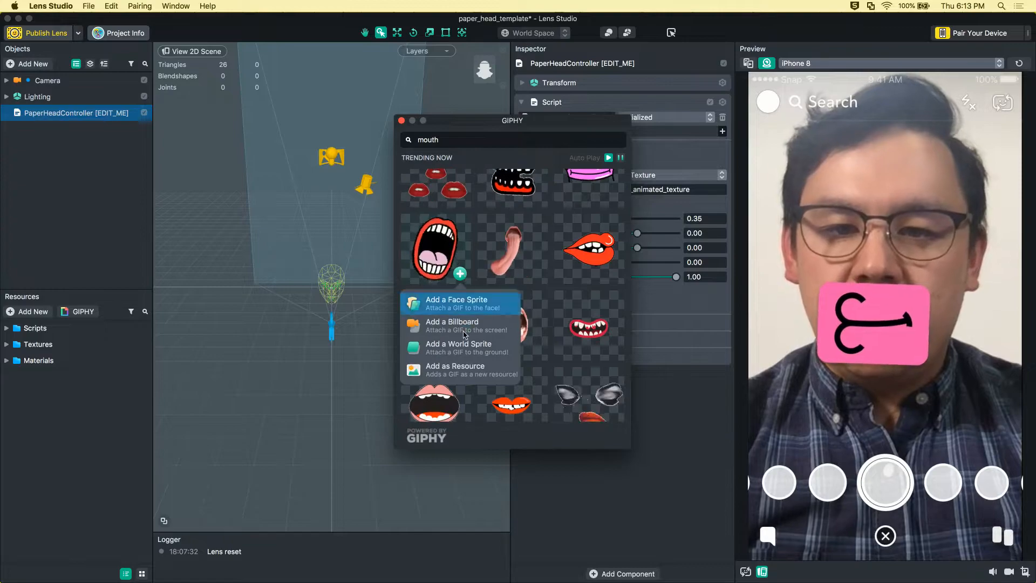
{"action": "left_click", "coordinate": [467, 369]}
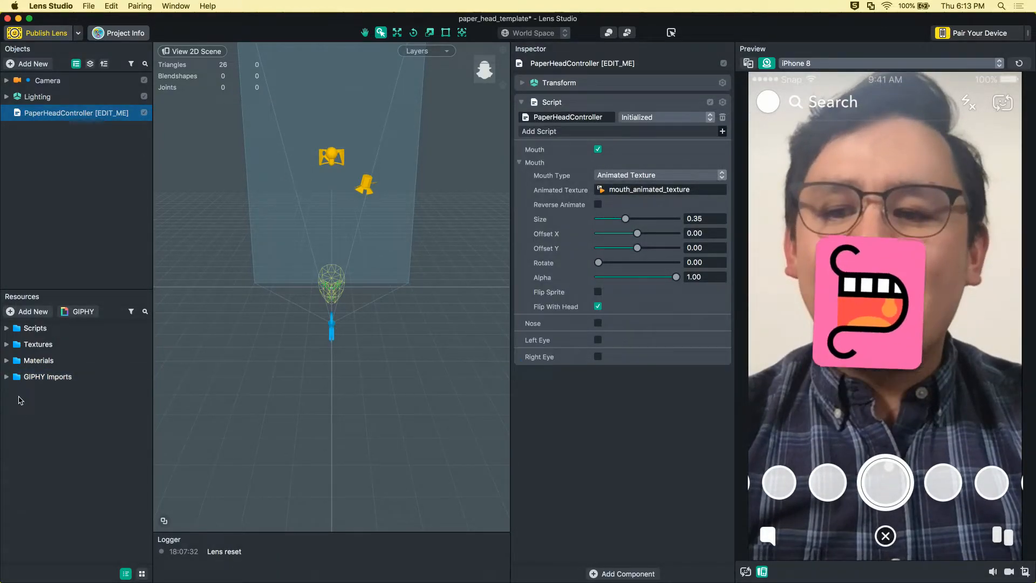
- Examine the options for adding the THANK U NEXT sticker from GIPHY without importing it
{"action": "left_click", "coordinate": [79, 311]}
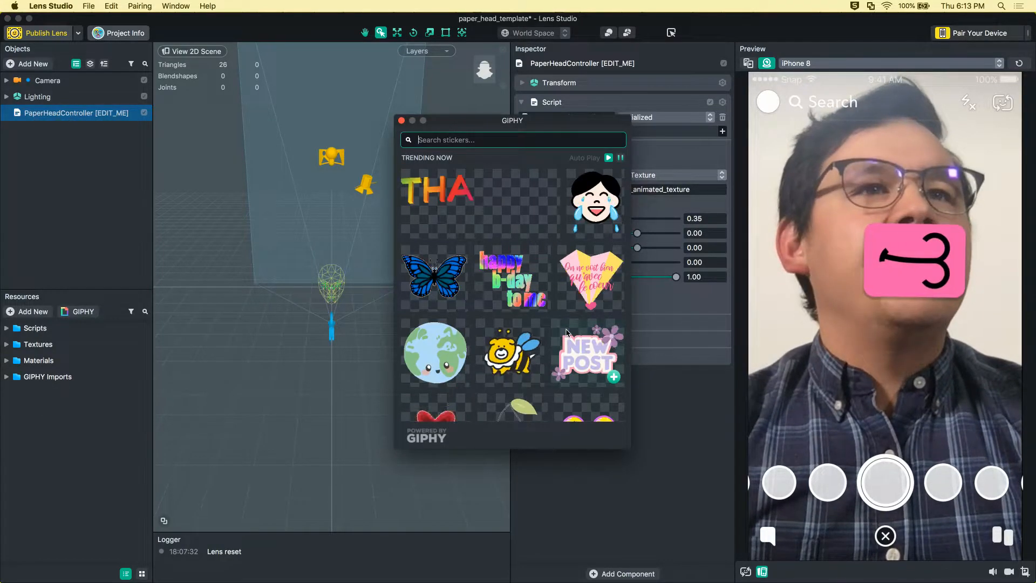
{"action": "mouse_move", "coordinate": [545, 230]}
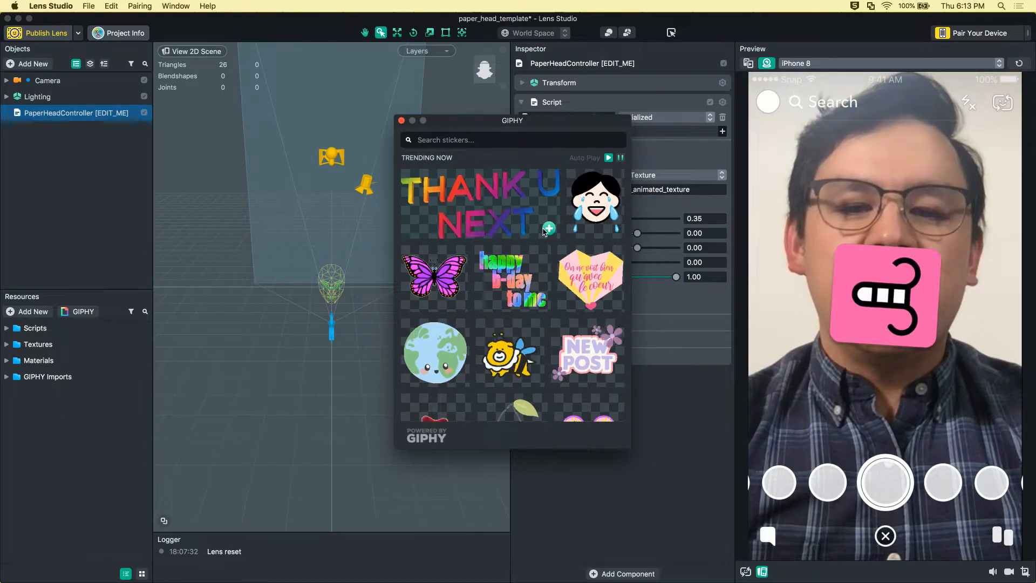
{"action": "left_click", "coordinate": [546, 230]}
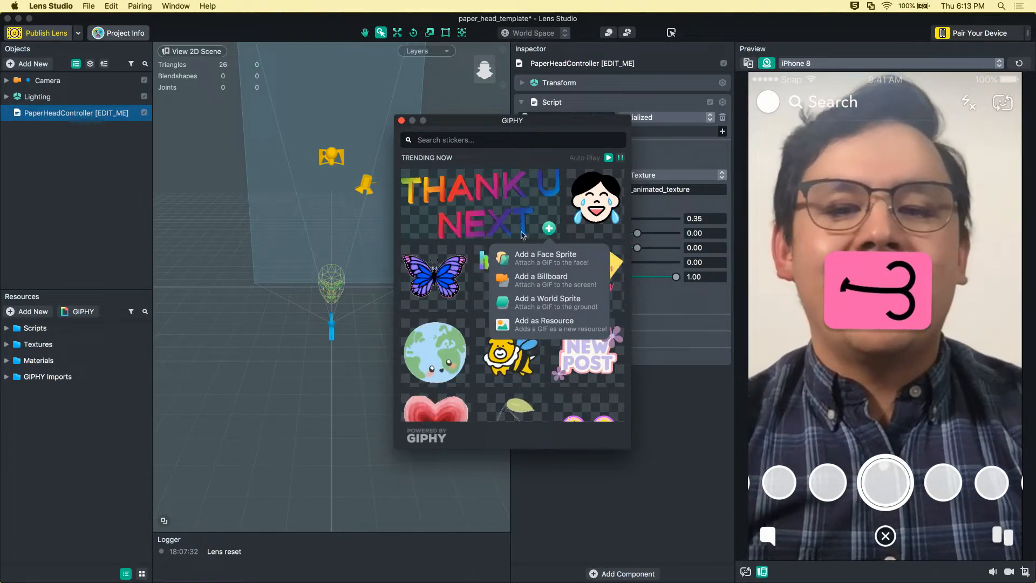
{"action": "left_click", "coordinate": [75, 311]}
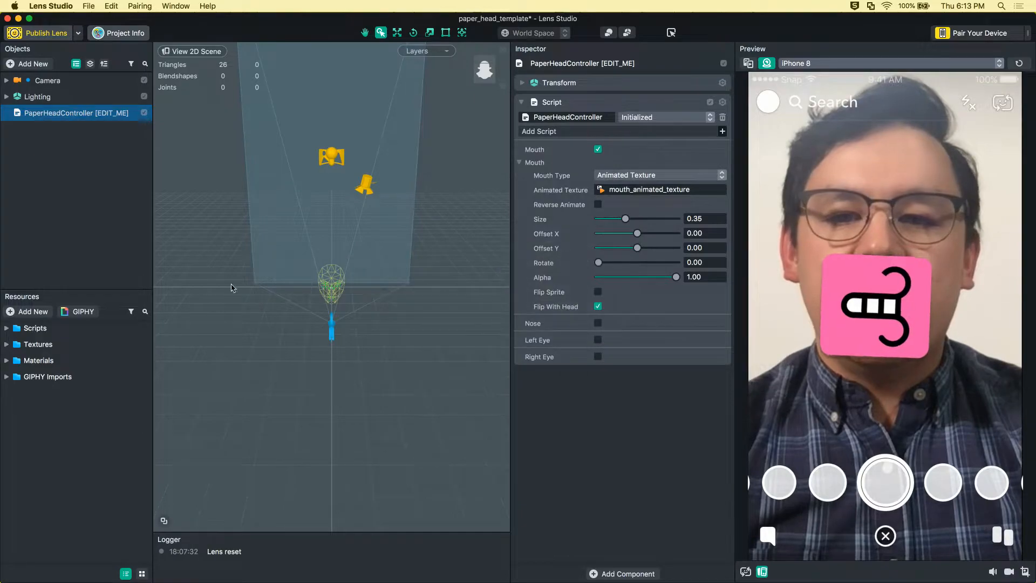
{"action": "left_click", "coordinate": [75, 311]}
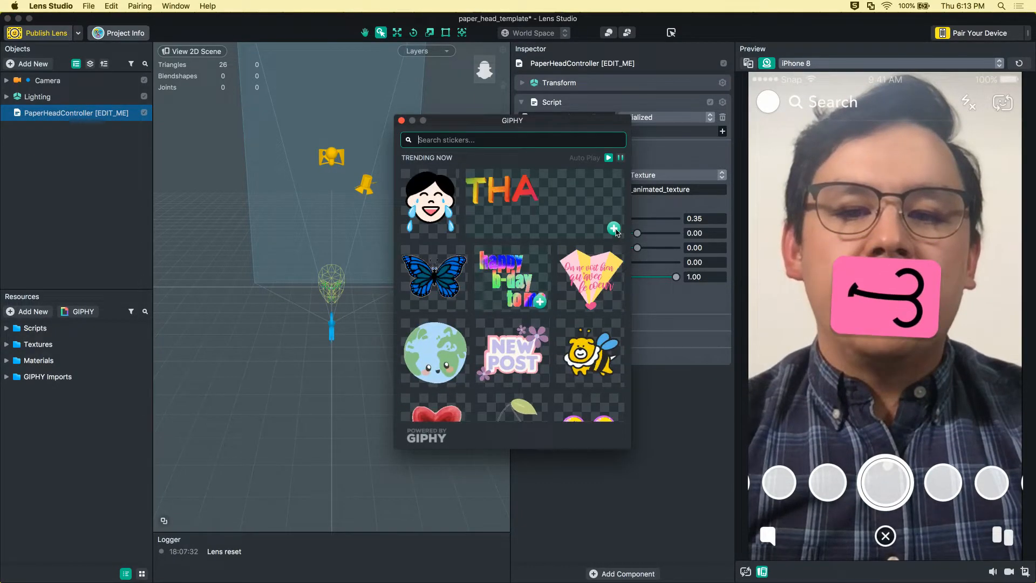
{"action": "left_click", "coordinate": [614, 228]}
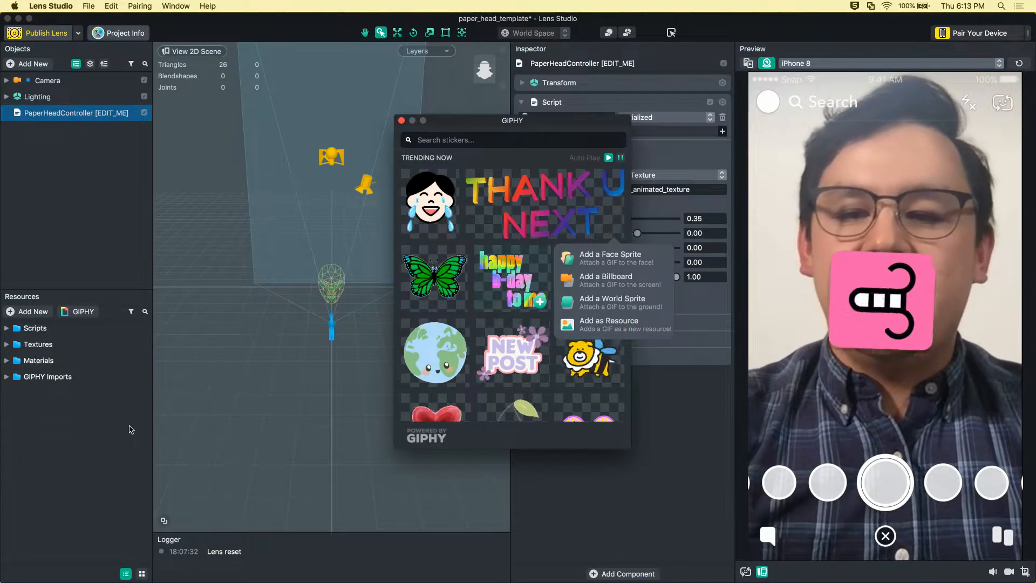
{"action": "left_click", "coordinate": [401, 121]}
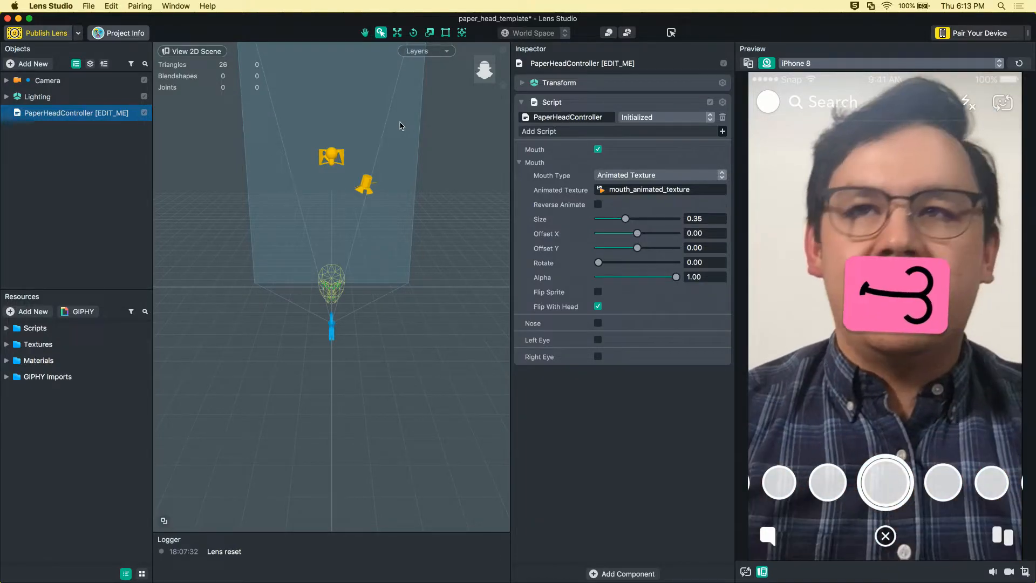
- Assign the imported tongue eat Sticker by Adult Swim as the mouth's Animated Texture
{"action": "left_click", "coordinate": [6, 377]}
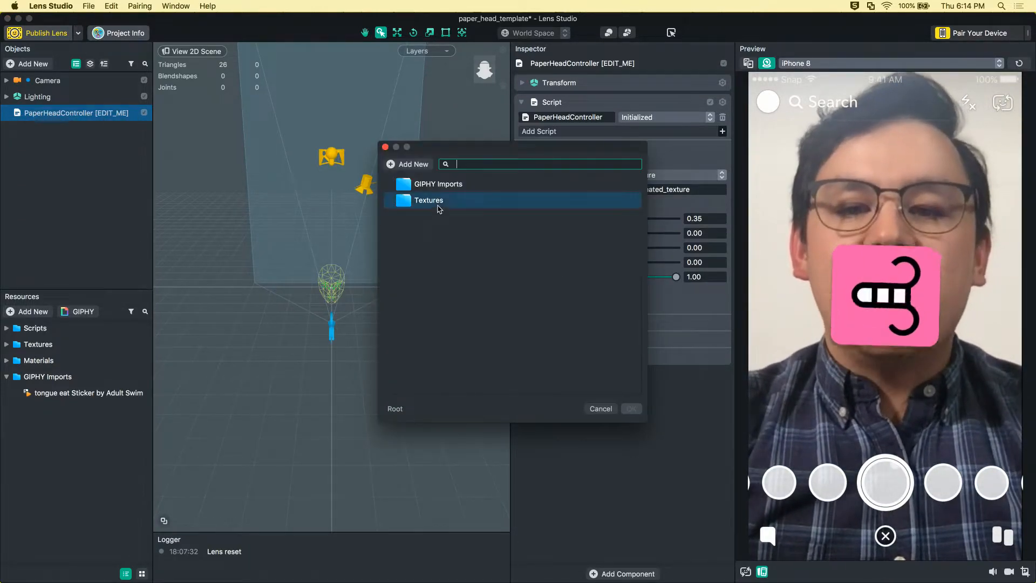
{"action": "double_click", "coordinate": [448, 184]}
{"action": "double_click", "coordinate": [447, 186]}
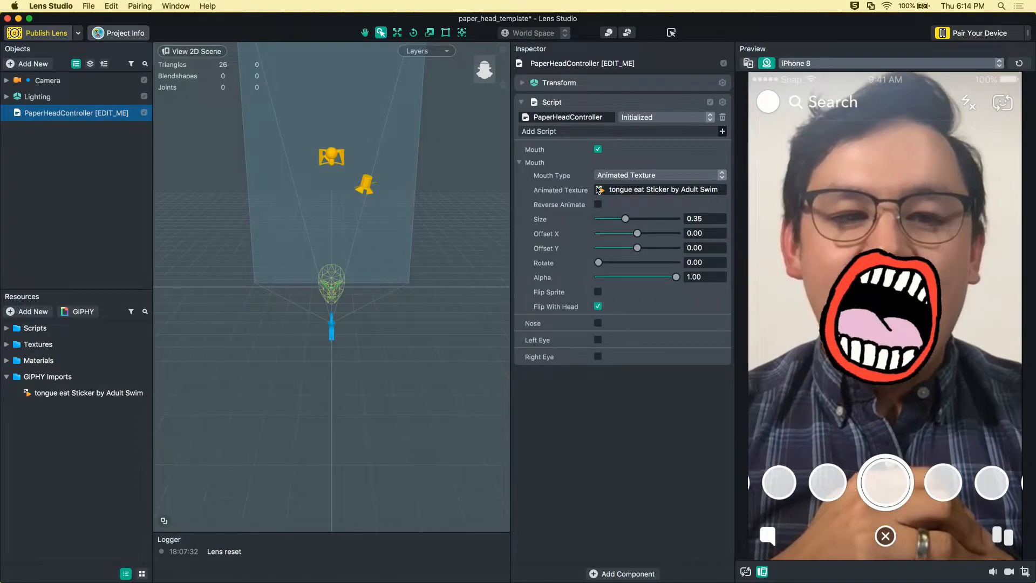
- Switch off the mouth and try the nose on its own, disabling it again
{"action": "left_click", "coordinate": [597, 149]}
{"action": "left_click", "coordinate": [597, 166]}
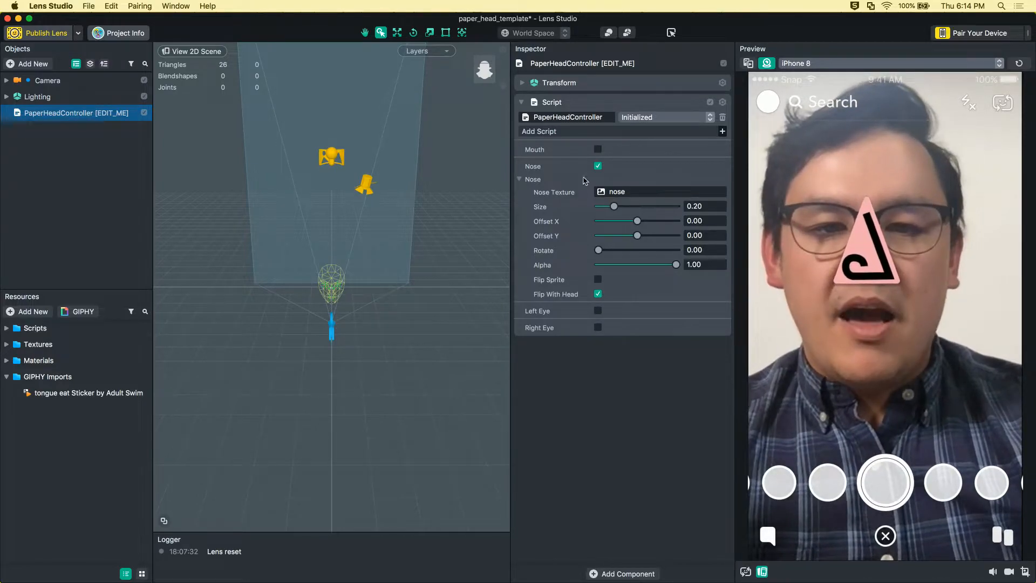
{"action": "left_click", "coordinate": [598, 166]}
- Enable the left eye and try its Eye Type as Animated Texture, restoring Texture Sequence
{"action": "left_click", "coordinate": [597, 183]}
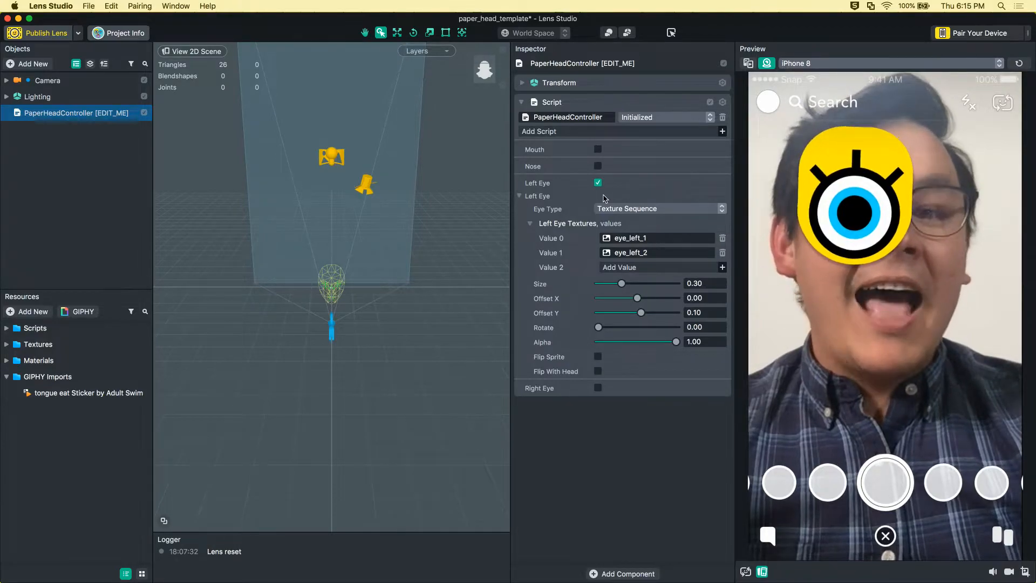
{"action": "left_click", "coordinate": [624, 209]}
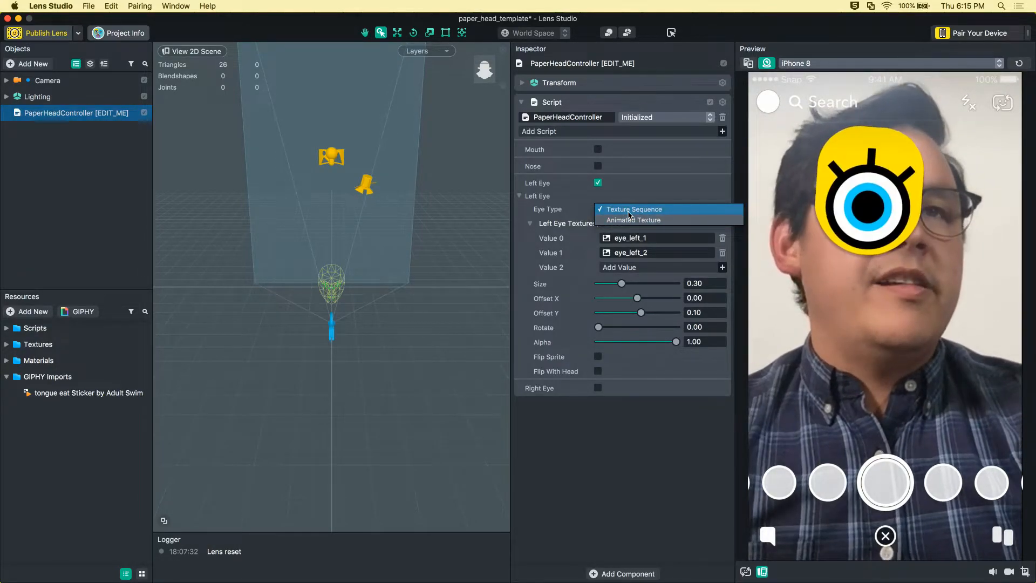
{"action": "left_click", "coordinate": [626, 210]}
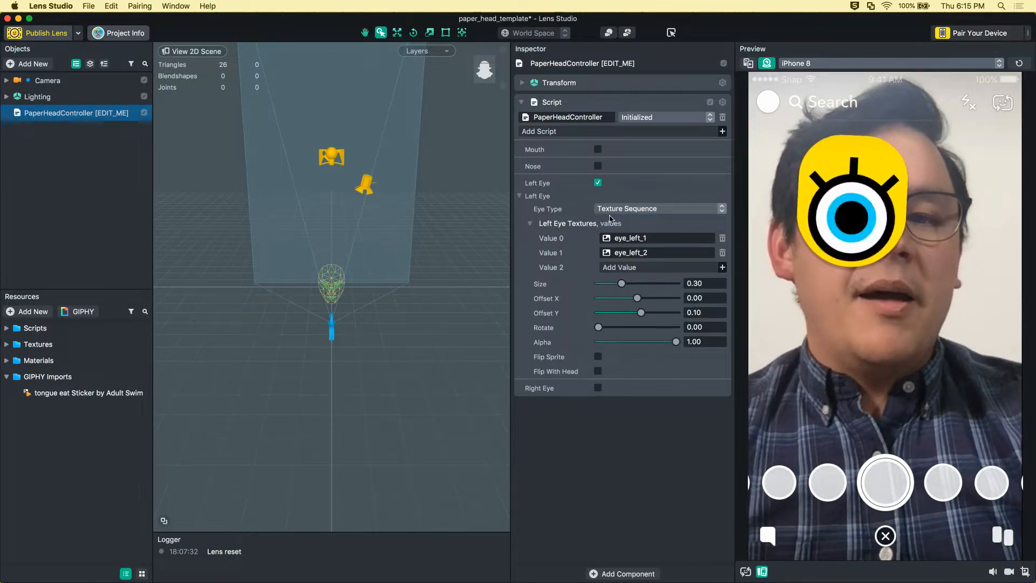
{"action": "left_click", "coordinate": [626, 210]}
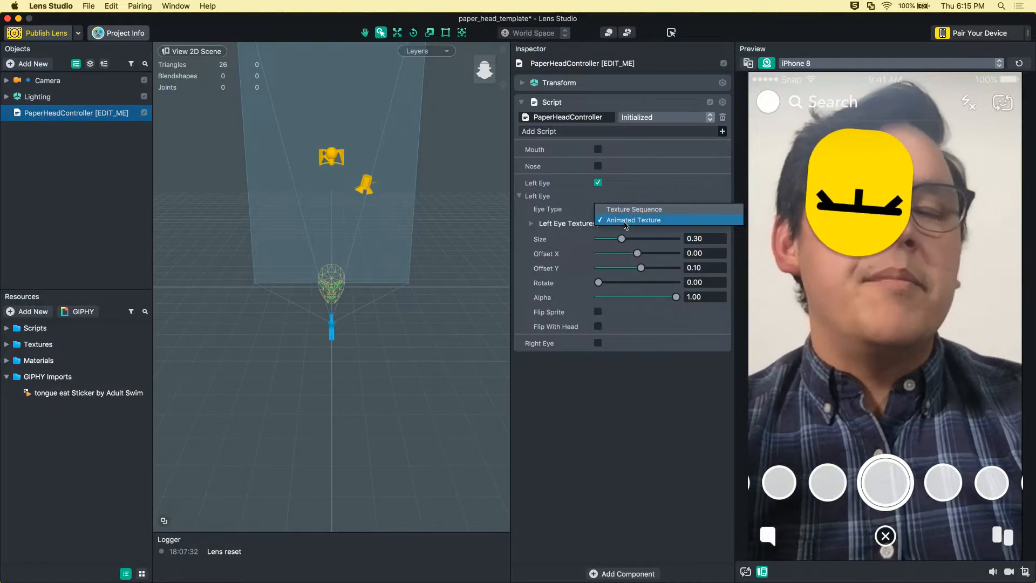
{"action": "left_click", "coordinate": [626, 220]}
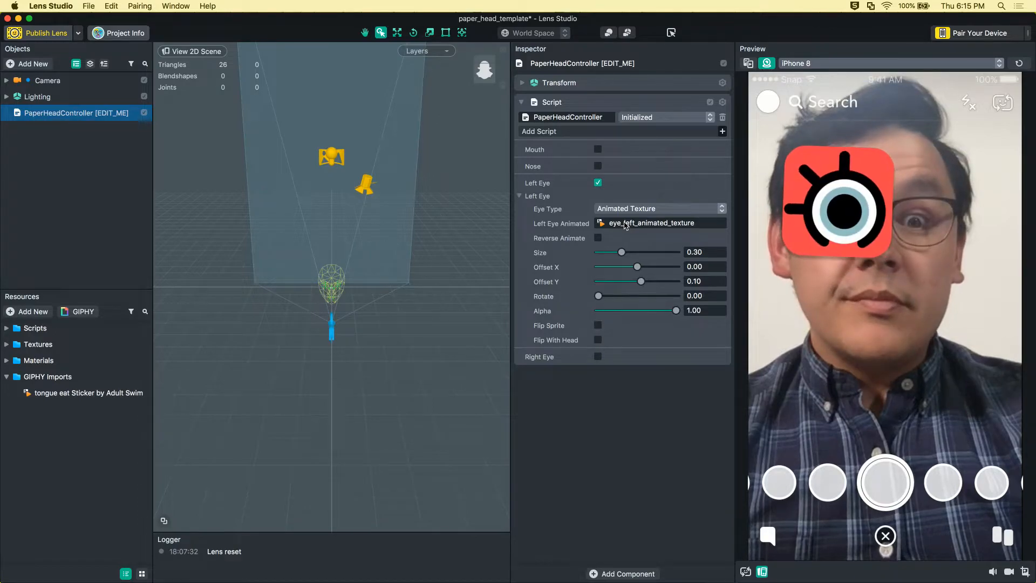
{"action": "left_click", "coordinate": [629, 209]}
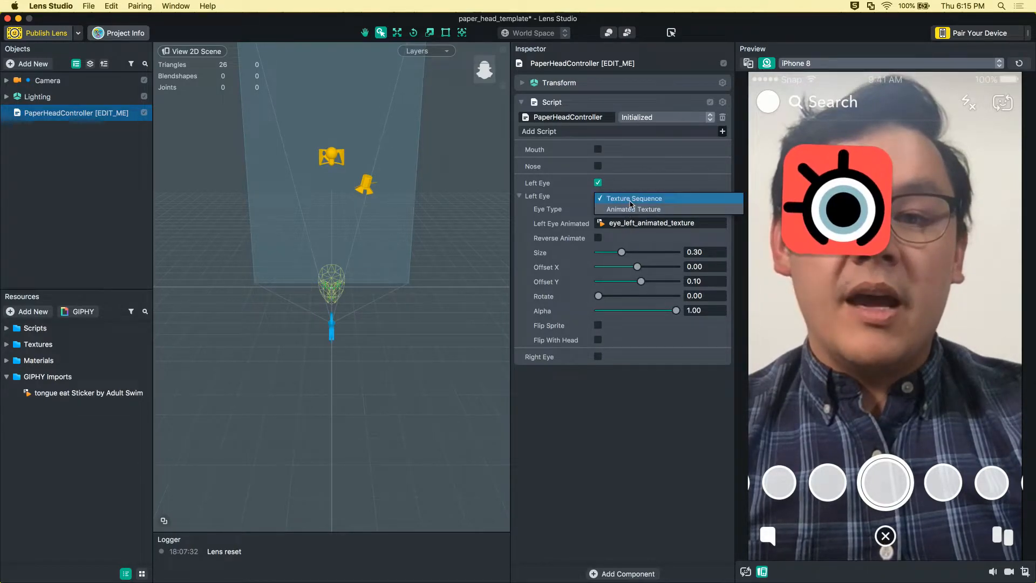
{"action": "left_click", "coordinate": [631, 200]}
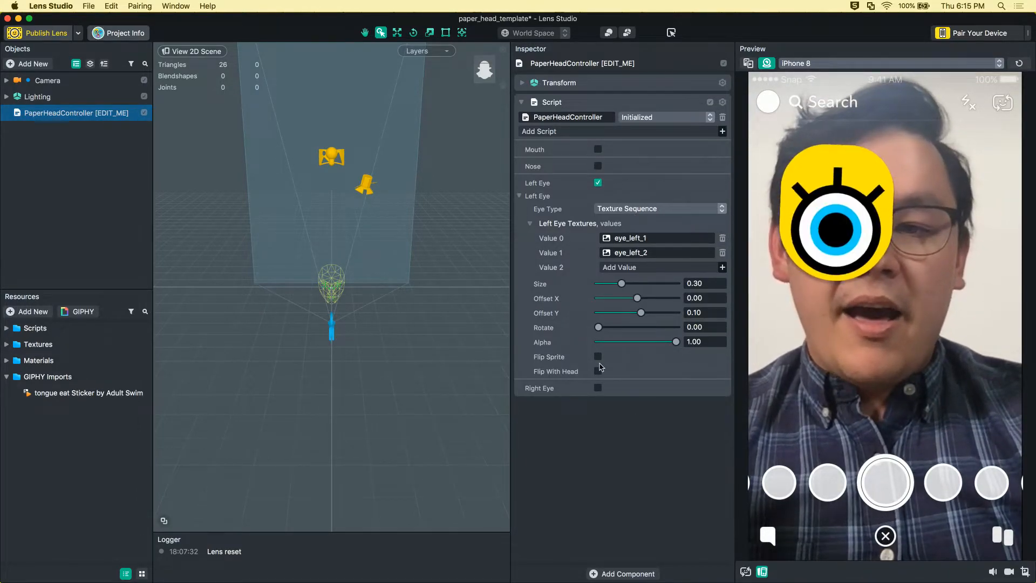
- Switch off the left eye and try the right eye on its own, disabling it again
{"action": "left_click", "coordinate": [597, 182]}
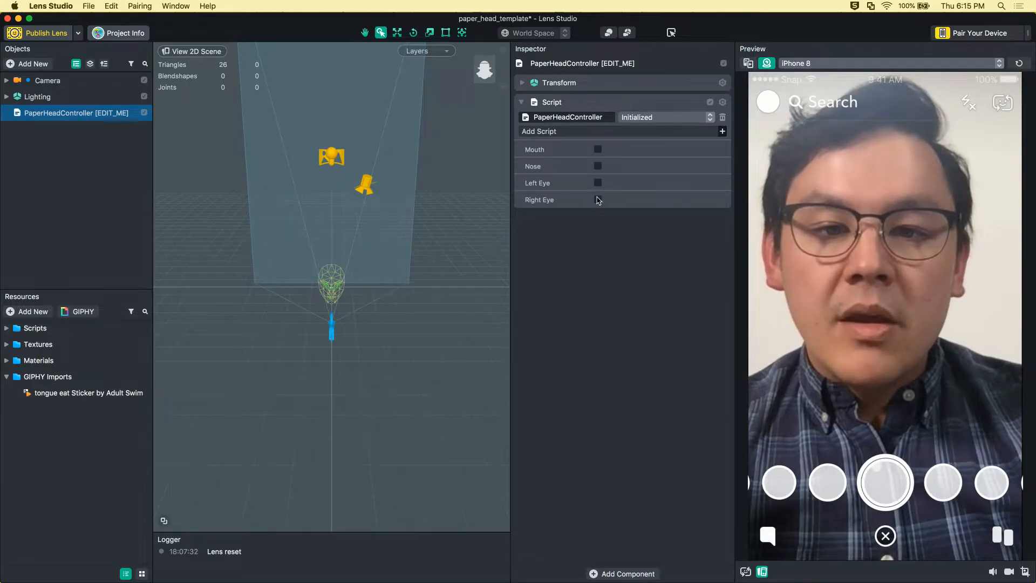
{"action": "left_click", "coordinate": [598, 199]}
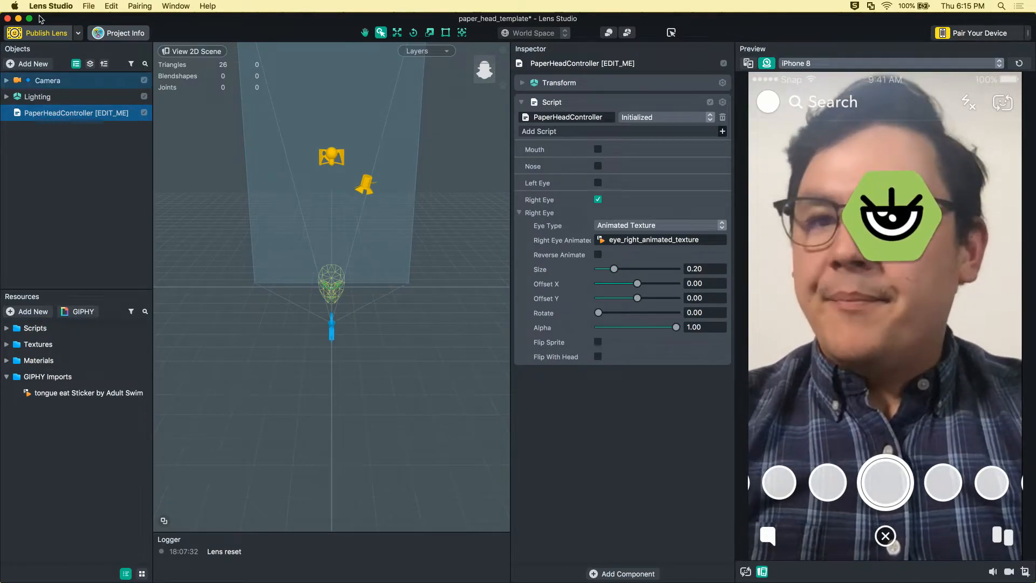
{"action": "left_click", "coordinate": [597, 200]}
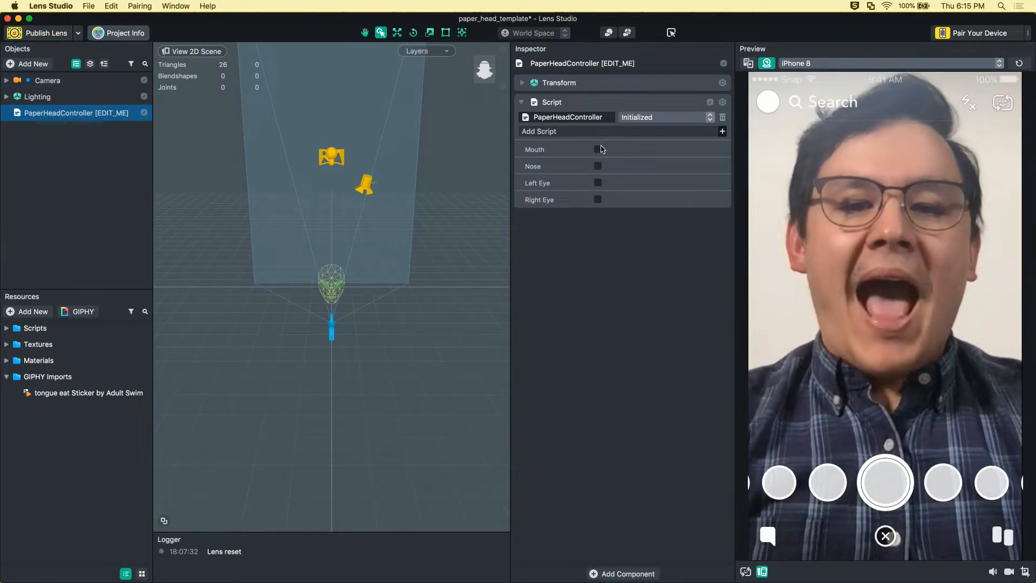
- Turn the mouth back on and change its Mouth Type to Sliding Mouth
{"action": "left_click", "coordinate": [598, 150]}
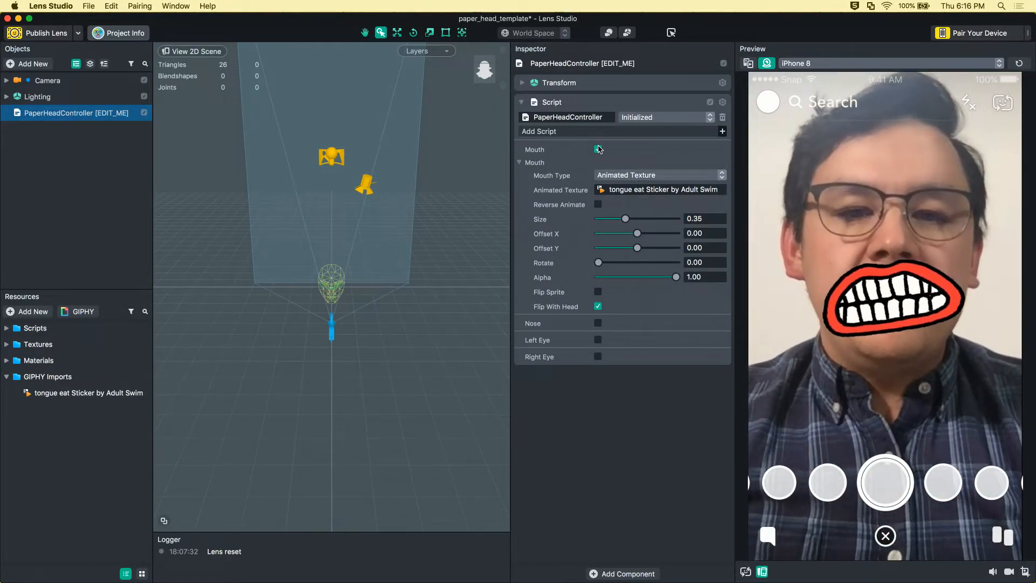
{"action": "left_click", "coordinate": [612, 175]}
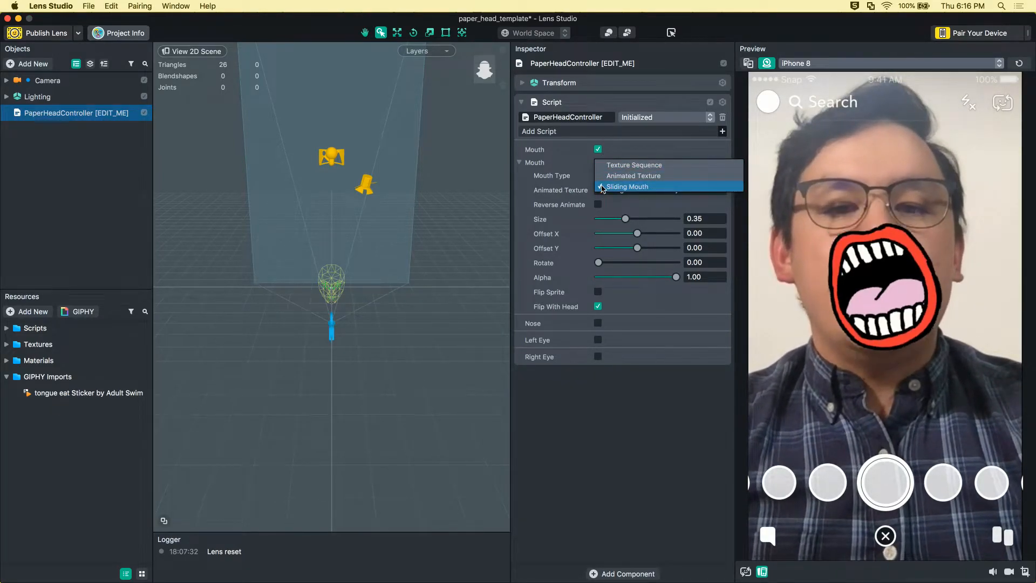
{"action": "left_click", "coordinate": [602, 187]}
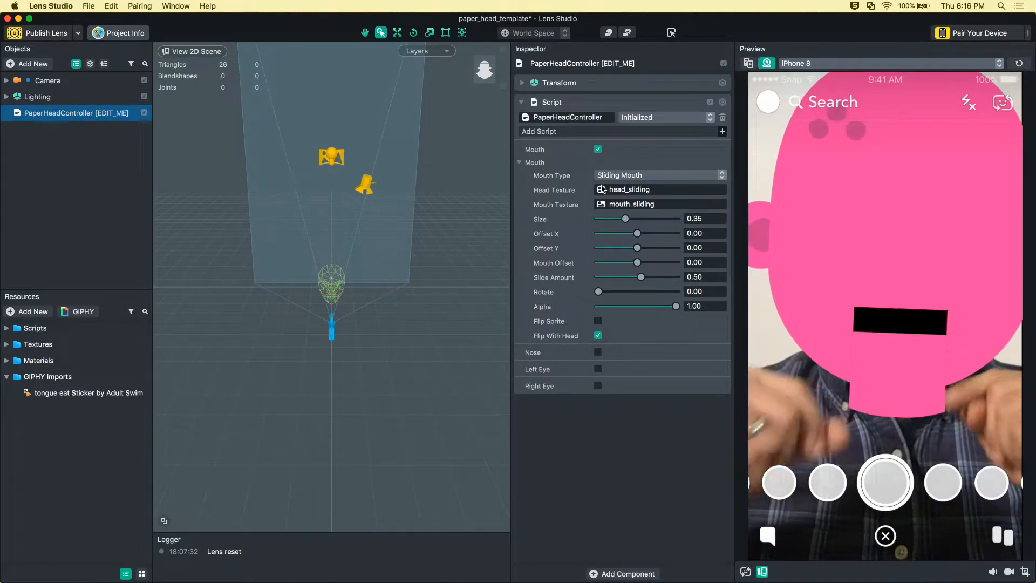
- Import all the cat, lips and sun eye PNG files from the Paper Head Cat folder and collapse the GIPHY Imports folder
{"action": "left_click", "coordinate": [27, 311]}
{"action": "left_click", "coordinate": [68, 512]}
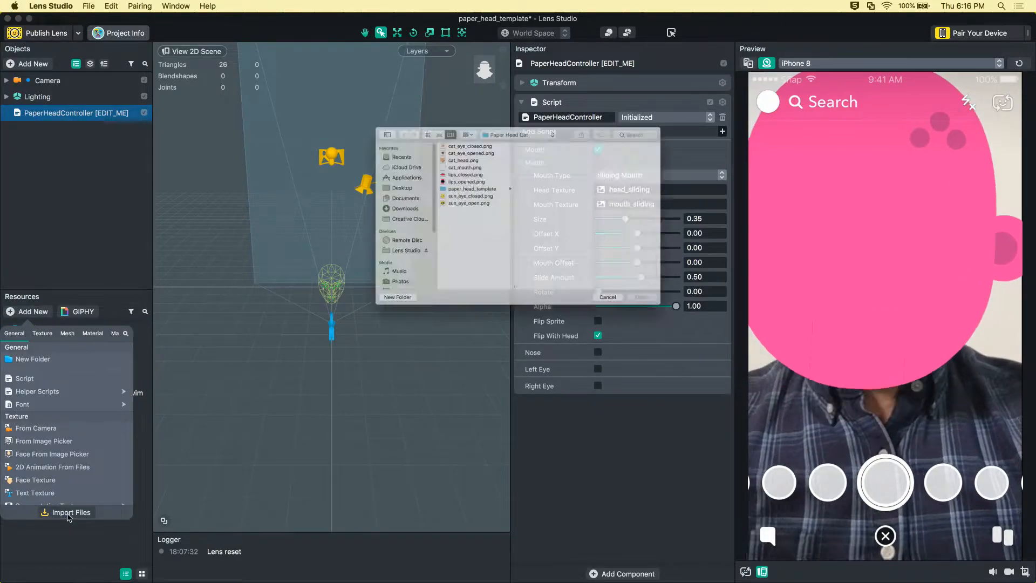
{"action": "left_click", "coordinate": [451, 170]}
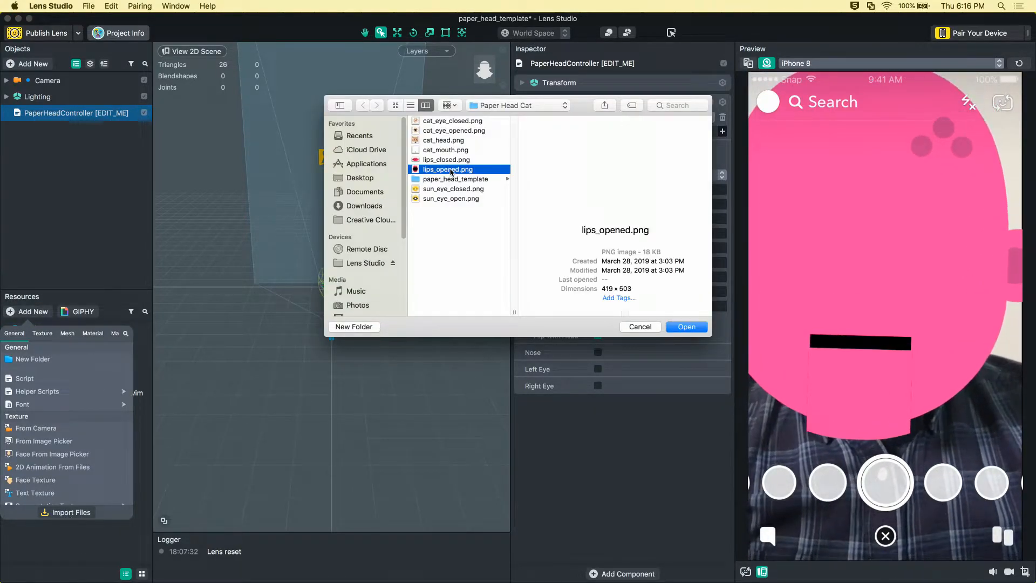
{"action": "left_click", "coordinate": [452, 121], "text": "shift"}
{"action": "left_click", "coordinate": [453, 199], "text": "super"}
{"action": "left_click", "coordinate": [456, 189], "text": "super"}
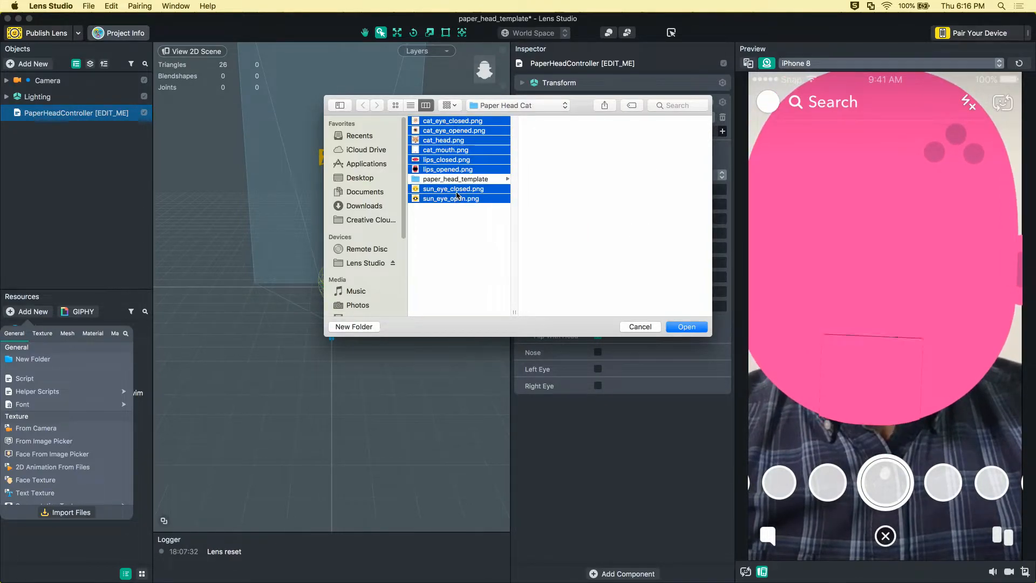
{"action": "key", "text": "Return"}
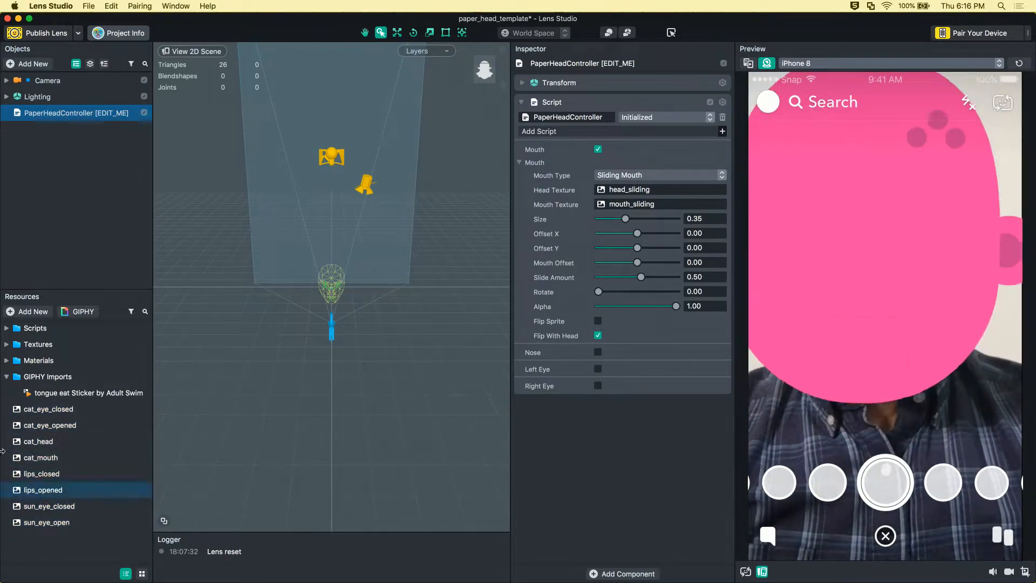
{"action": "left_click", "coordinate": [6, 377]}
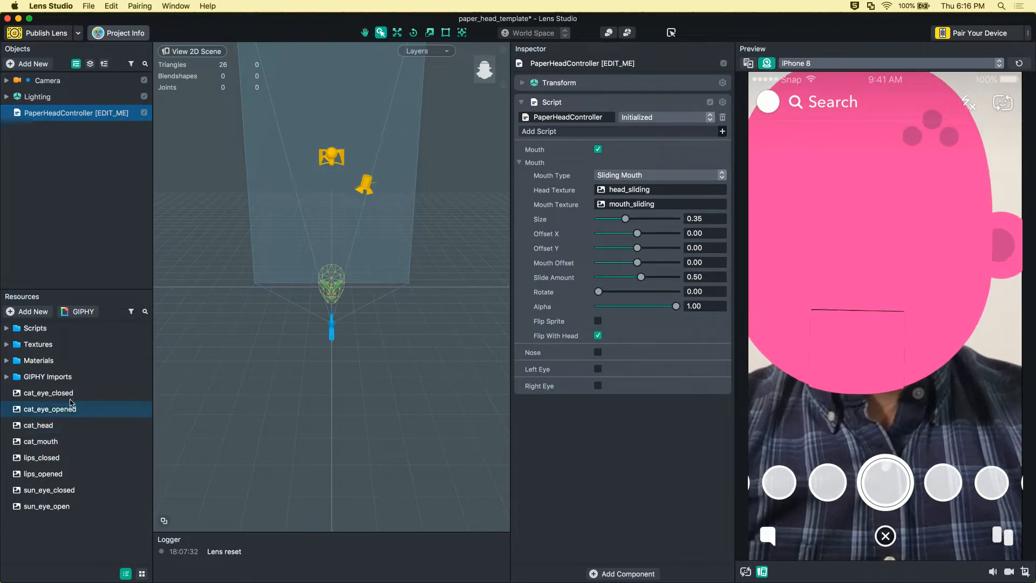
- Inspect the imported cat eye, cat_head and cat_mouth textures at an enlarged preview size, comparing the head and mouth images
{"action": "left_click", "coordinate": [52, 394]}
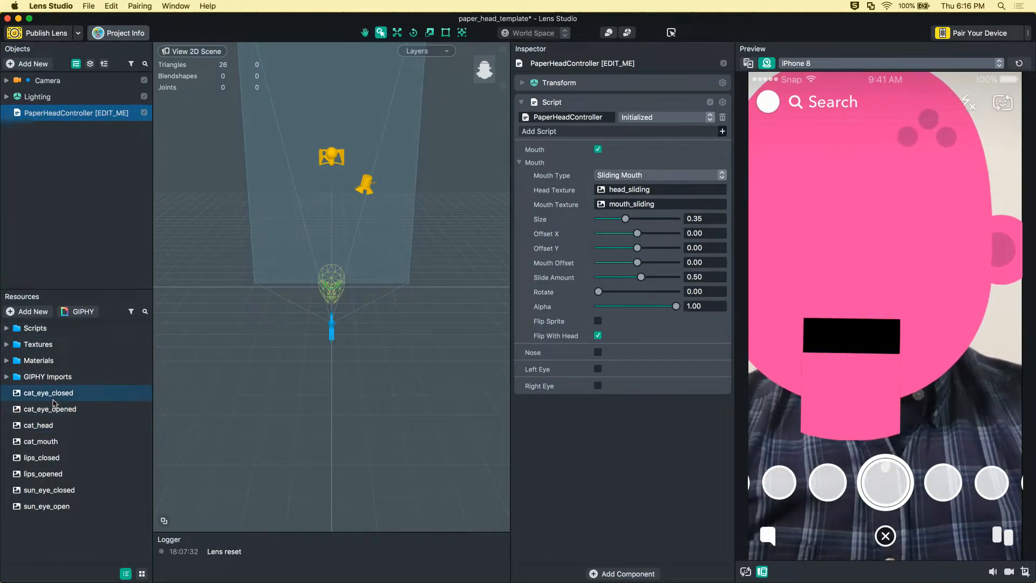
{"action": "key", "text": "Down"}
{"action": "key", "text": "Down"}
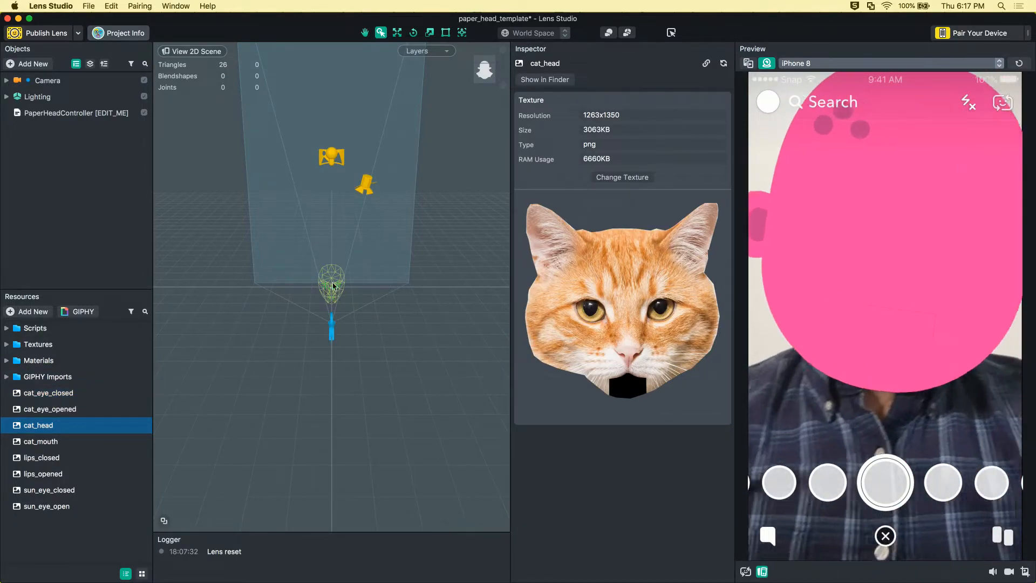
{"action": "left_click_drag", "start_coordinate": [515, 323], "coordinate": [376, 306]}
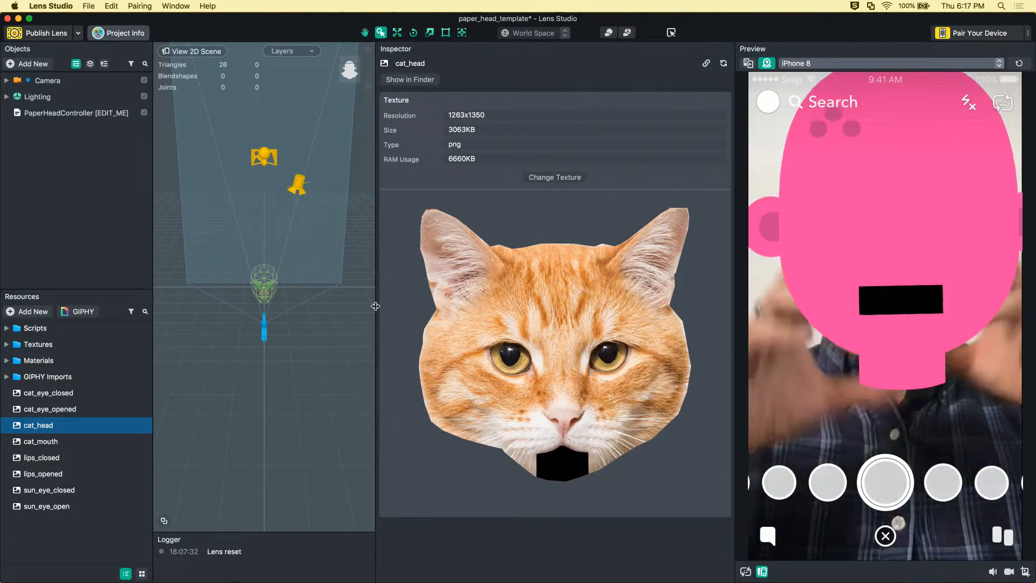
{"action": "left_click", "coordinate": [36, 443]}
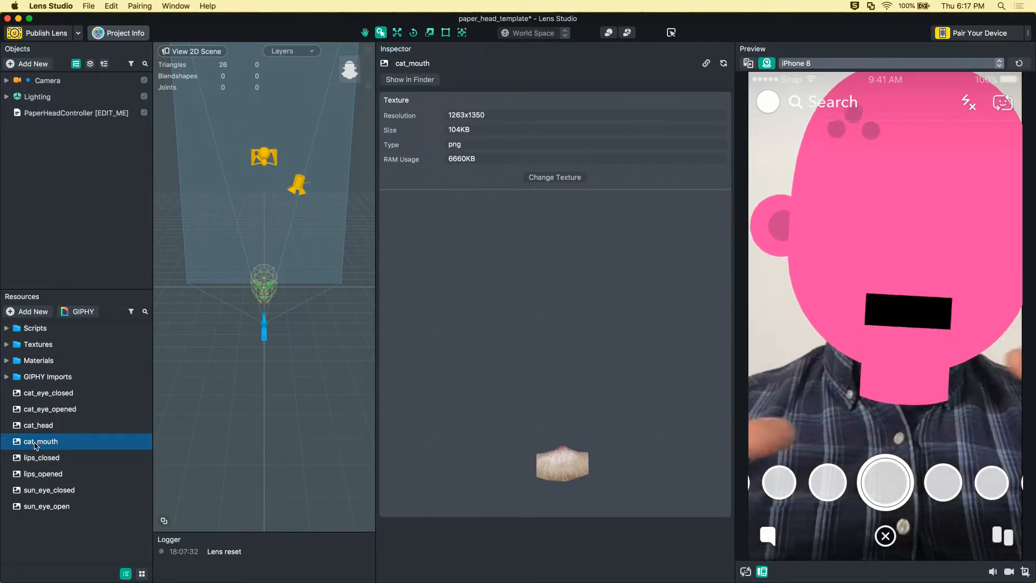
{"action": "left_click", "coordinate": [29, 430]}
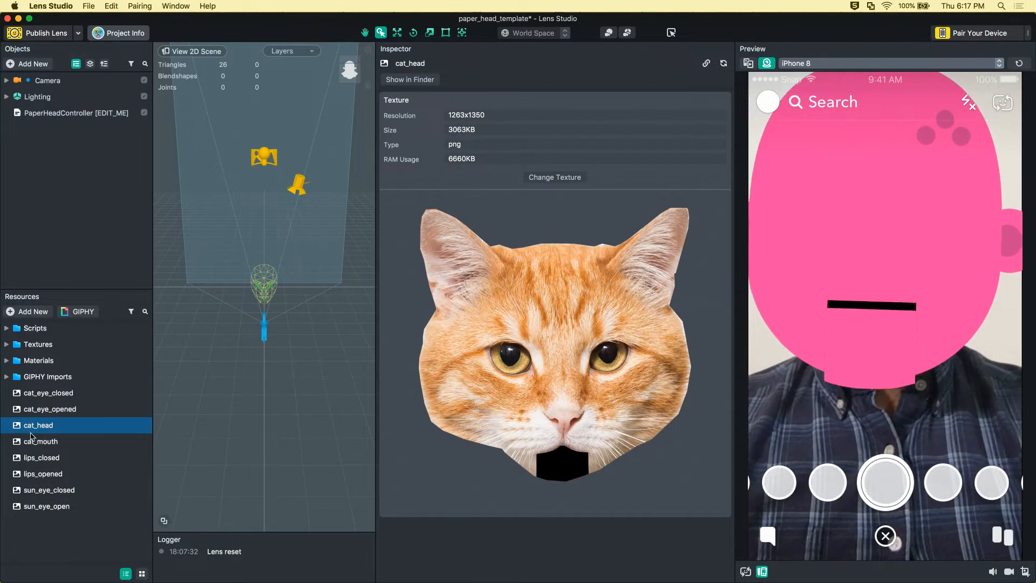
{"action": "left_click", "coordinate": [34, 442]}
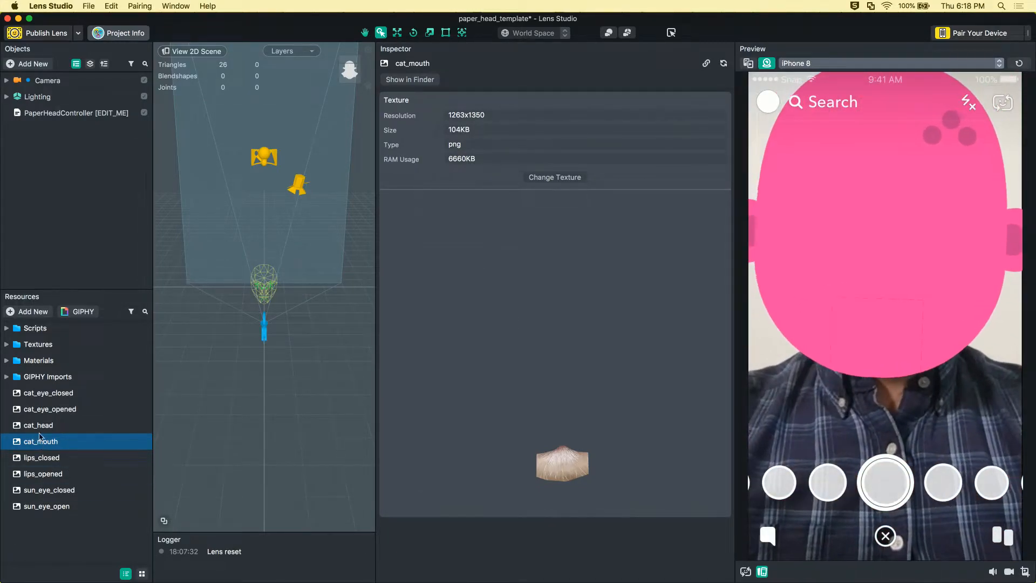
{"action": "left_click", "coordinate": [45, 426]}
{"action": "key", "text": "Down"}
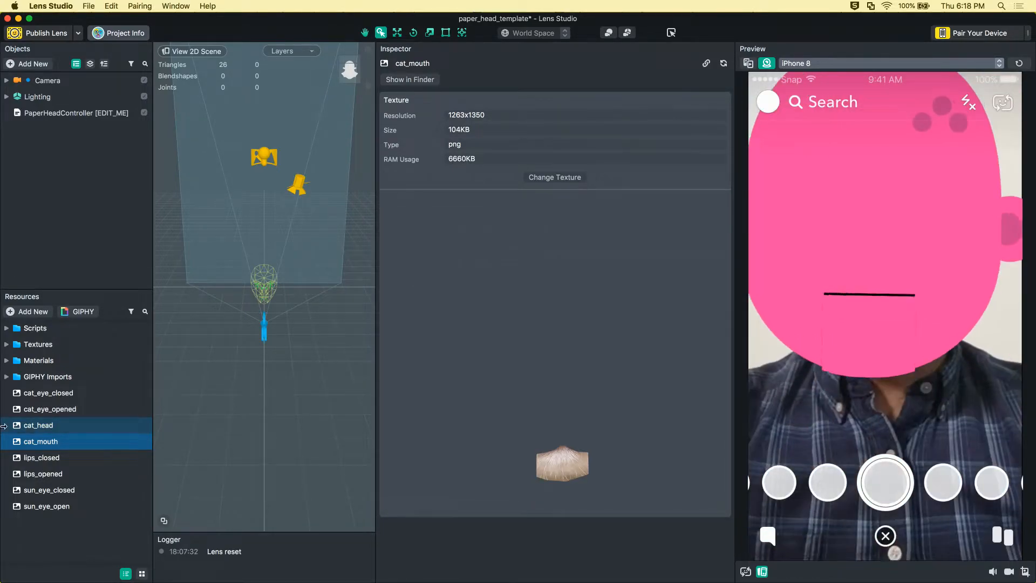
- Assign cat_head as the Head Texture and cat_mouth as the Mouth Texture of PaperHeadController's sliding mouth
{"action": "left_click", "coordinate": [48, 115]}
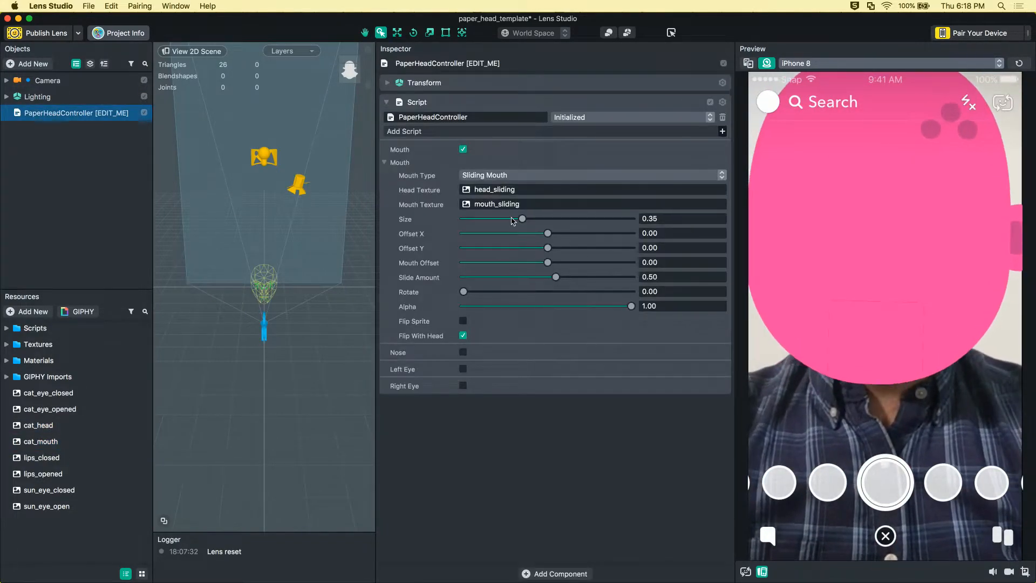
{"action": "left_click", "coordinate": [500, 190]}
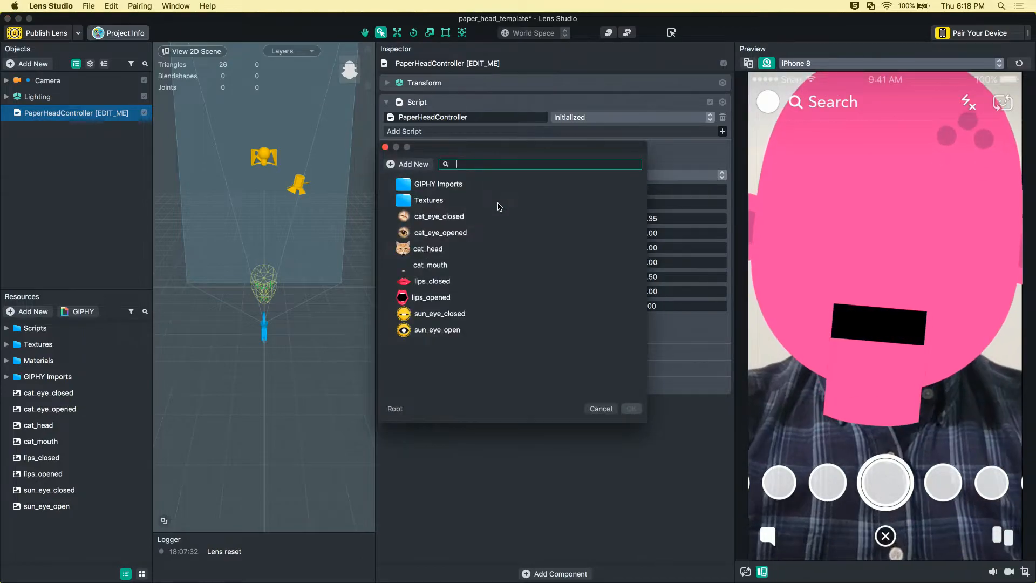
{"action": "double_click", "coordinate": [429, 249]}
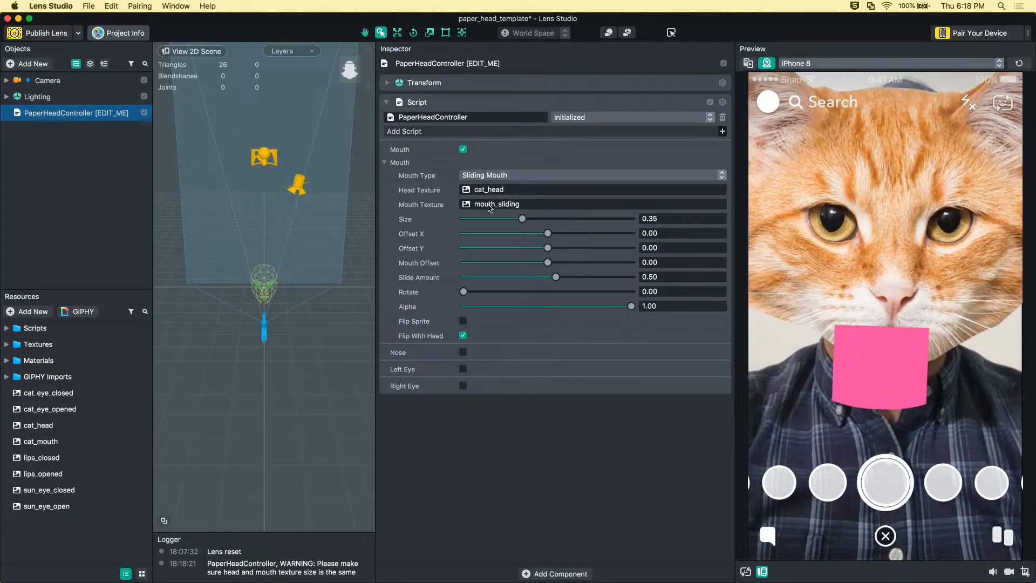
{"action": "left_click", "coordinate": [488, 207]}
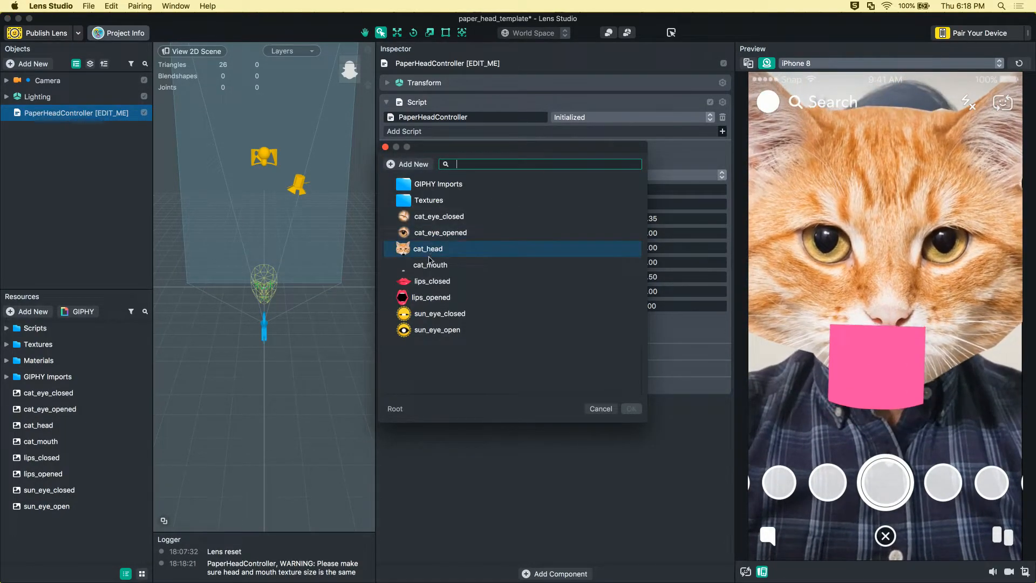
{"action": "double_click", "coordinate": [428, 270]}
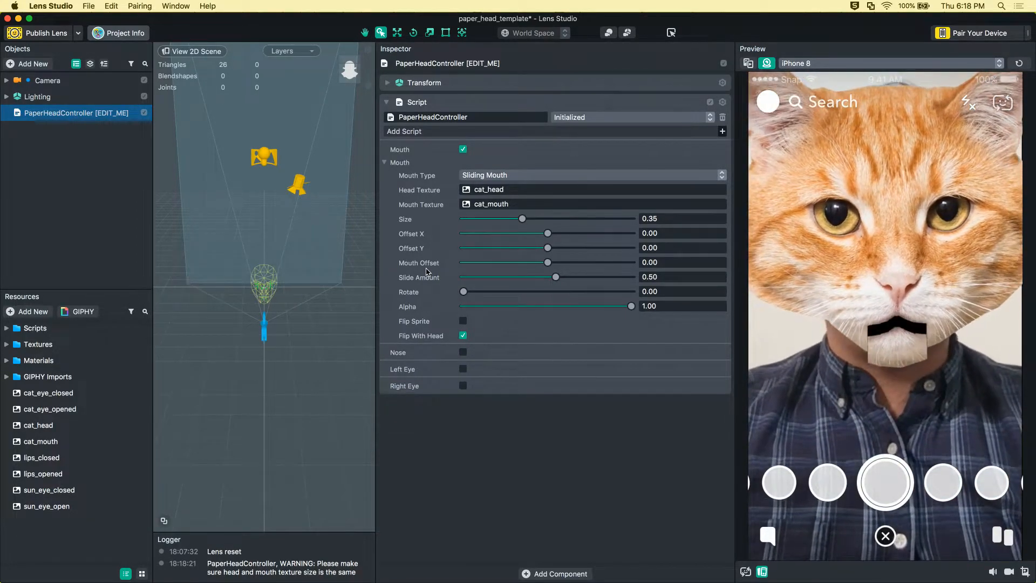
- Try Texture Sequence as the Mouth Type, restoring Sliding Mouth
{"action": "left_click", "coordinate": [529, 175]}
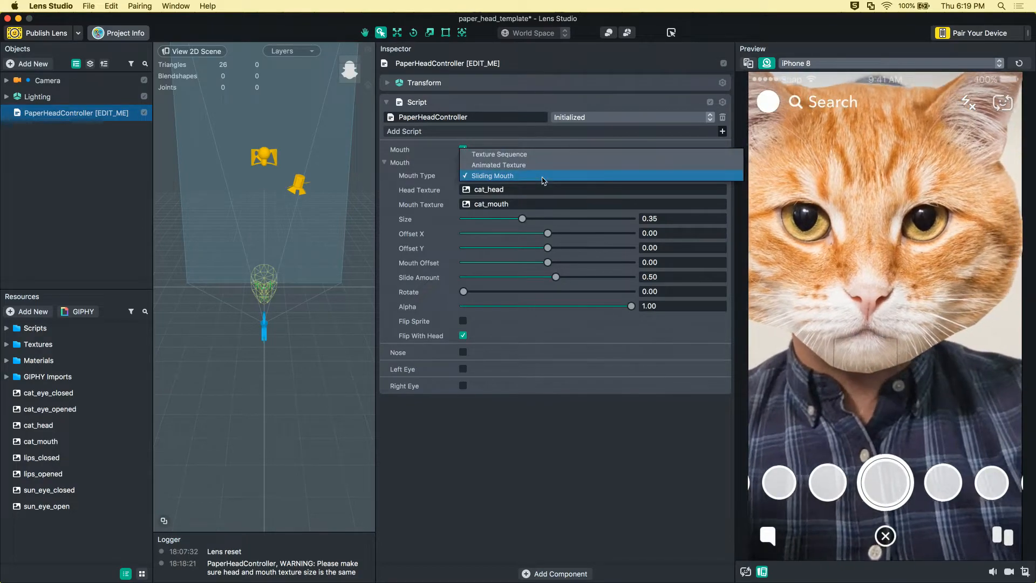
{"action": "left_click", "coordinate": [515, 156]}
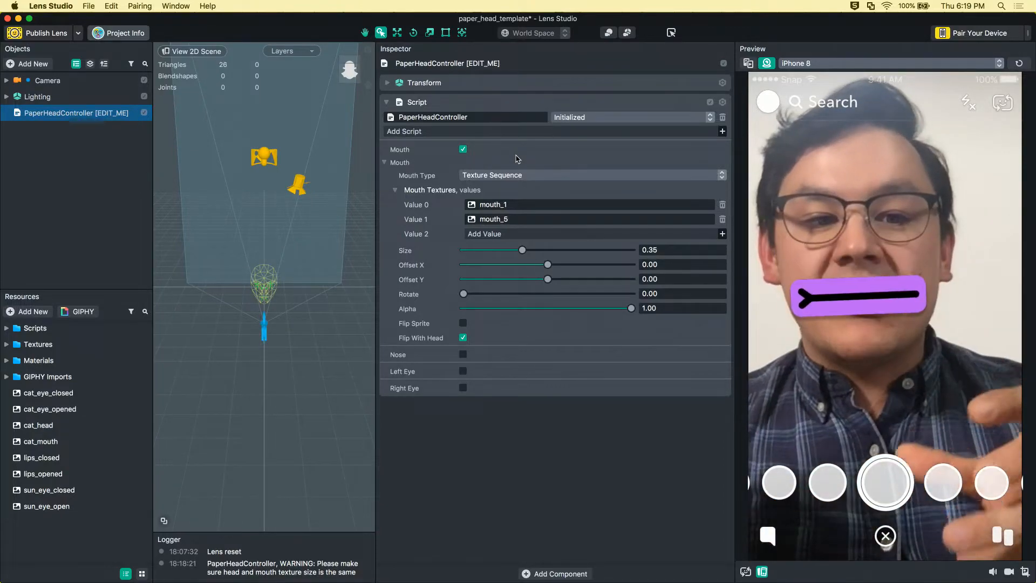
{"action": "left_click", "coordinate": [487, 174]}
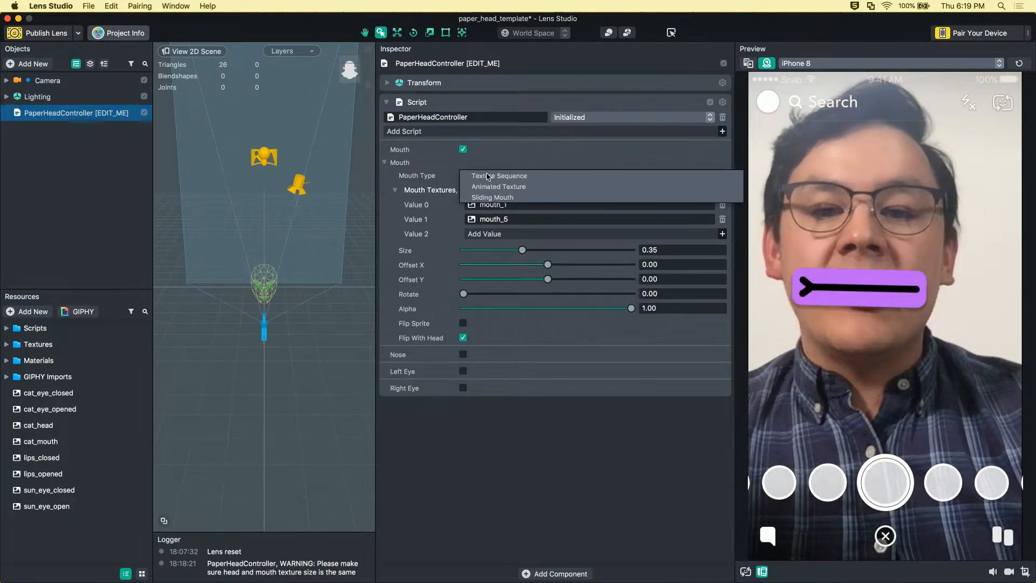
{"action": "left_click", "coordinate": [486, 197]}
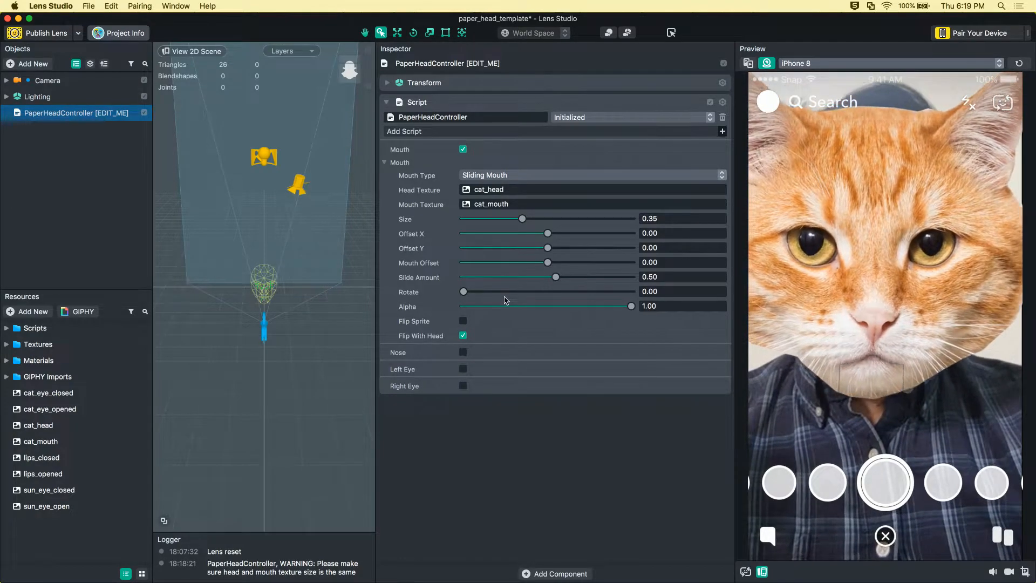
- Set the sliding mouth's Size to 0.41 and Offset Y to 0.01, trying a different Mouth Offset and resetting it to 0
{"action": "mouse_move", "coordinate": [522, 218]}
{"action": "left_mouse_down"}
{"action": "mouse_move", "coordinate": [546, 219]}
{"action": "mouse_move", "coordinate": [534, 219]}
{"action": "left_mouse_up"}
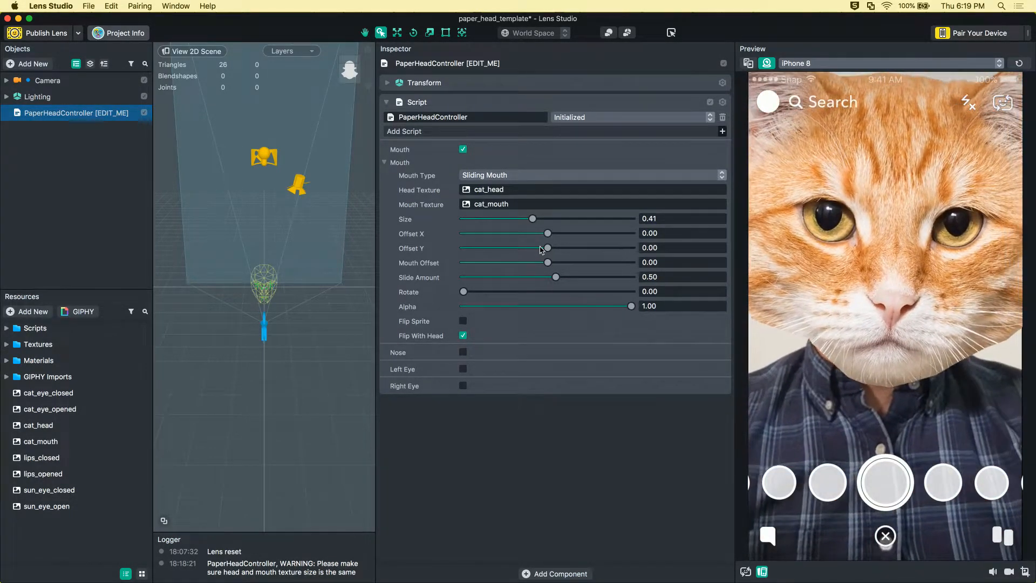
{"action": "mouse_move", "coordinate": [541, 250]}
{"action": "left_mouse_down"}
{"action": "mouse_move", "coordinate": [580, 259]}
{"action": "mouse_move", "coordinate": [552, 263]}
{"action": "left_mouse_up"}
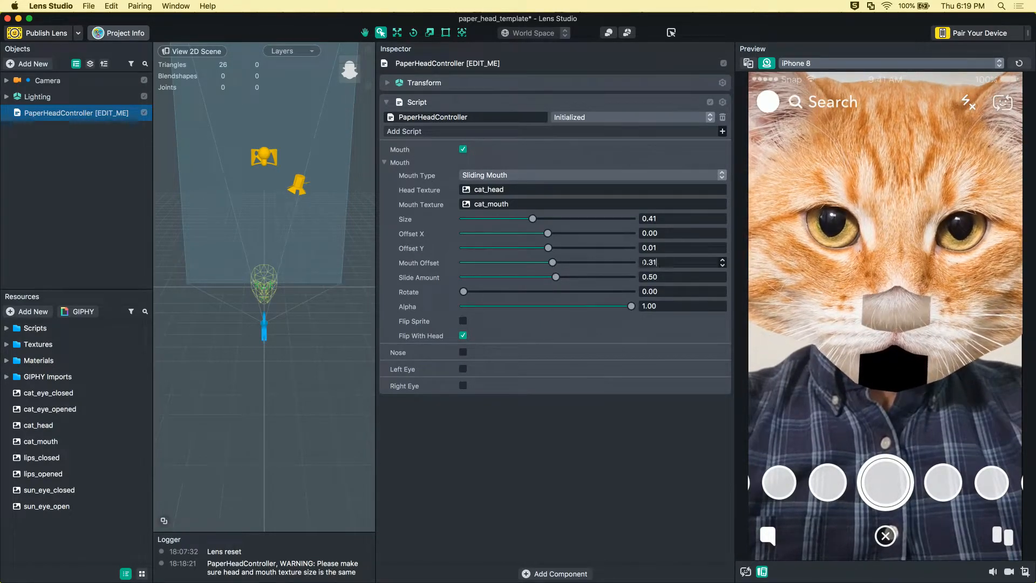
{"action": "left_click_drag", "start_coordinate": [721, 263], "coordinate": [617, 264]}
{"action": "type", "text": "0"}
{"action": "key", "text": "Return"}
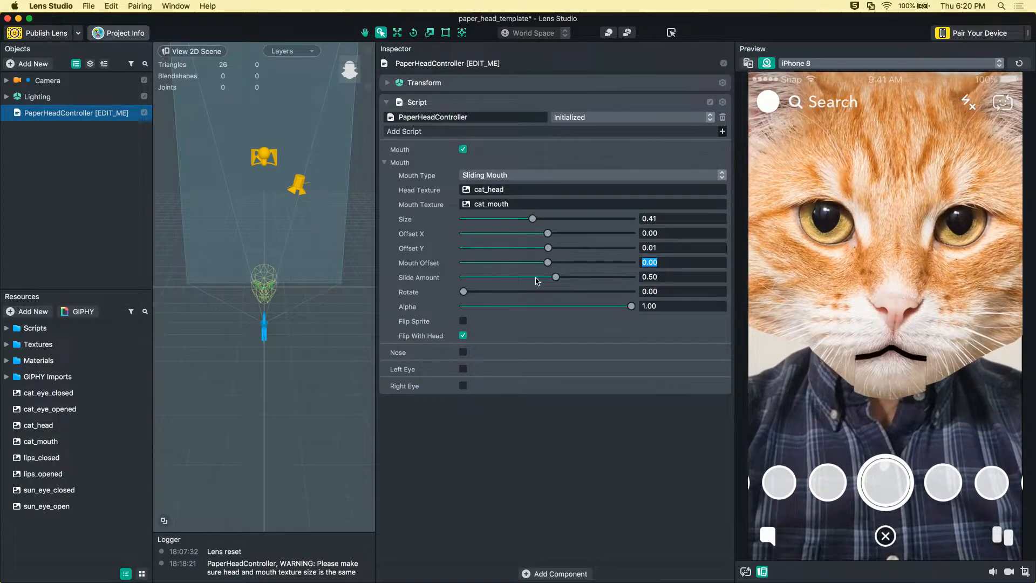
- Tune the mouth's Slide Amount by trying values such as 0.2 and 0.3, settling on 0.25
{"action": "left_click", "coordinate": [667, 276]}
{"action": "left_click", "coordinate": [723, 280]}
{"action": "left_click", "coordinate": [722, 280]}
{"action": "left_click", "coordinate": [722, 279]}
{"action": "left_click", "coordinate": [722, 280]}
{"action": "left_click", "coordinate": [722, 279]}
{"action": "type", "text": "0.2"}
{"action": "key", "text": "Return"}
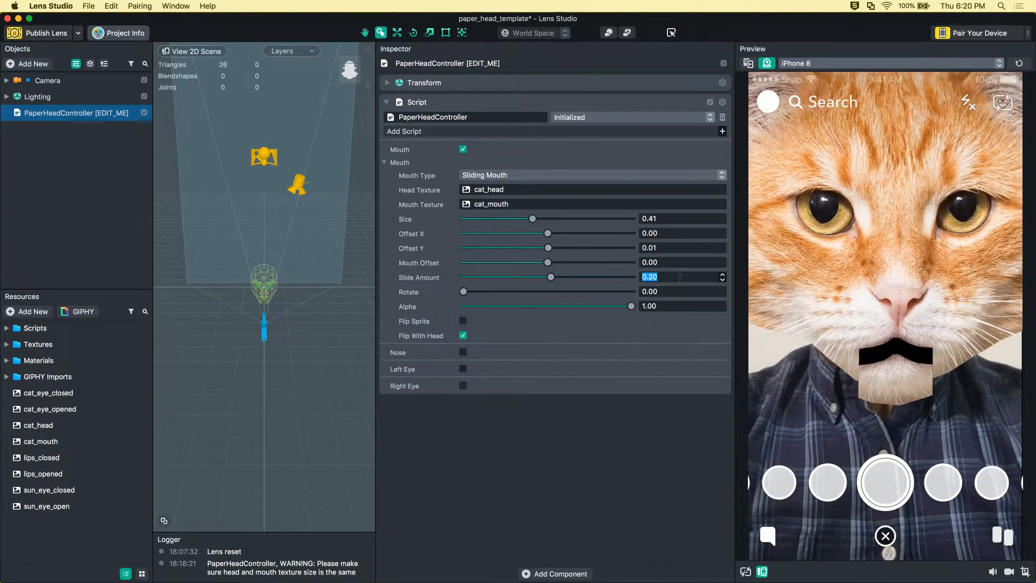
{"action": "left_click", "coordinate": [723, 275]}
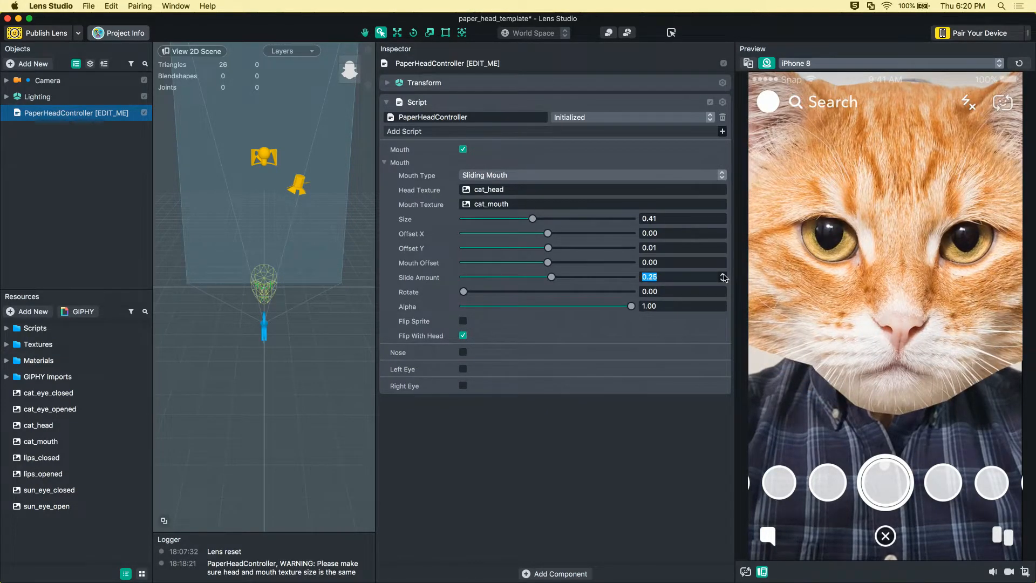
{"action": "left_click", "coordinate": [723, 274]}
{"action": "left_click", "coordinate": [723, 275]}
{"action": "left_click", "coordinate": [723, 274]}
{"action": "left_click", "coordinate": [723, 274]}
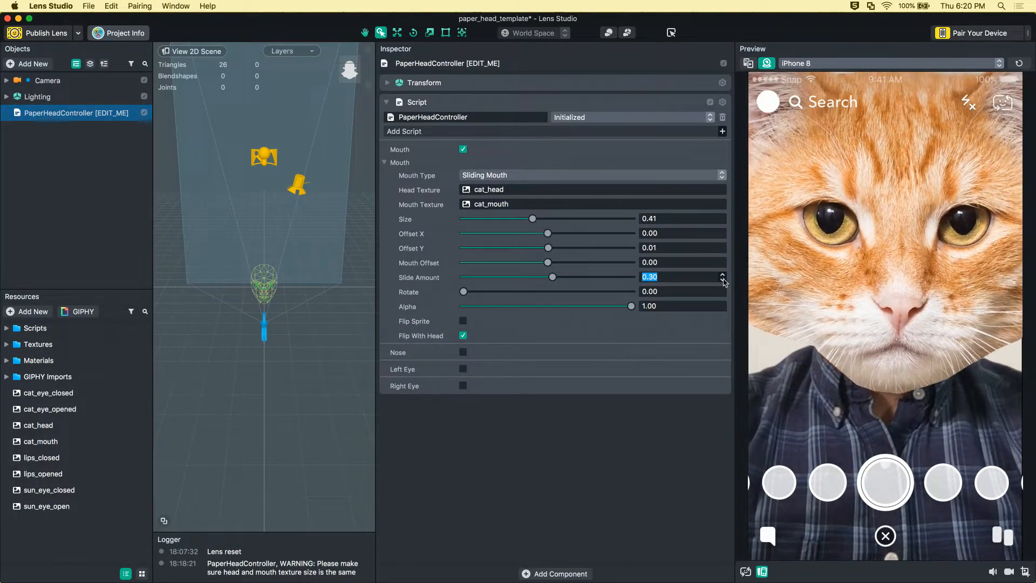
{"action": "left_click", "coordinate": [722, 282]}
{"action": "left_click", "coordinate": [723, 280]}
{"action": "left_click", "coordinate": [722, 280]}
{"action": "left_click", "coordinate": [723, 280]}
{"action": "left_click", "coordinate": [722, 280]}
{"action": "left_click", "coordinate": [723, 280]}
{"action": "left_click", "coordinate": [723, 280]}
{"action": "left_click", "coordinate": [723, 275]}
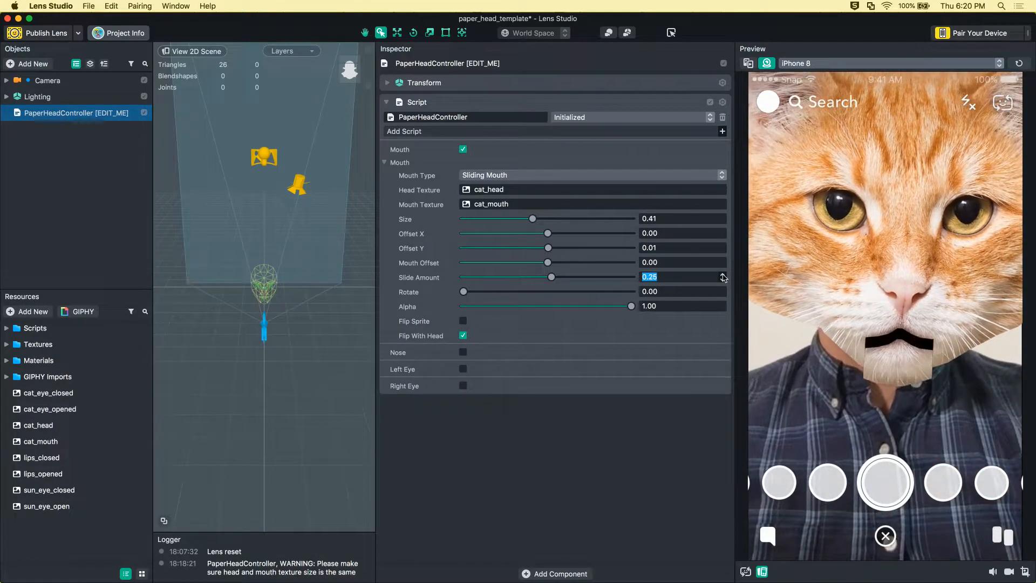
- Enable the left eye and compare the cat_eye_opened and cat_eye_closed textures
{"action": "left_click", "coordinate": [462, 369]}
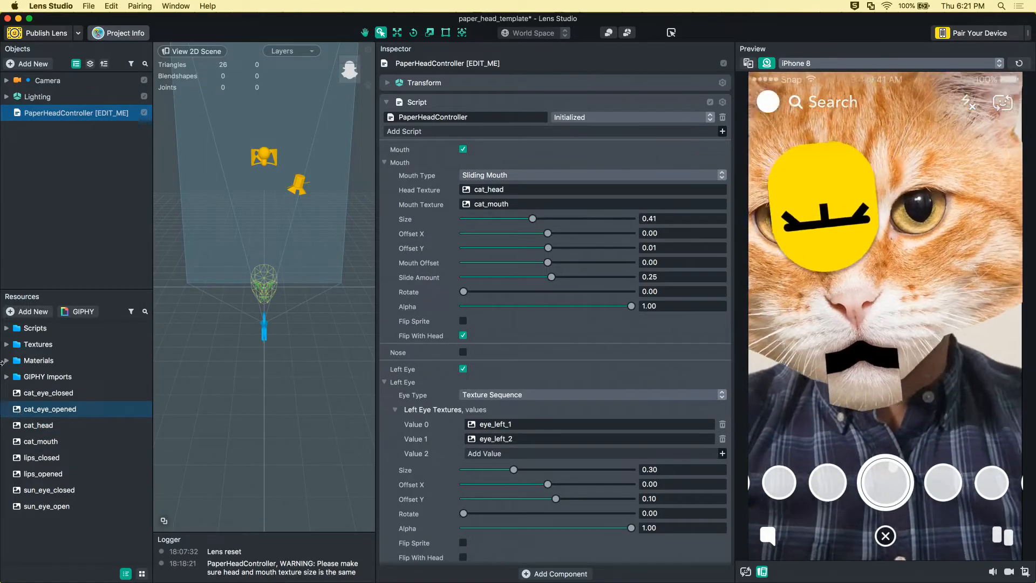
{"action": "left_click", "coordinate": [53, 397]}
{"action": "key", "text": "Down"}
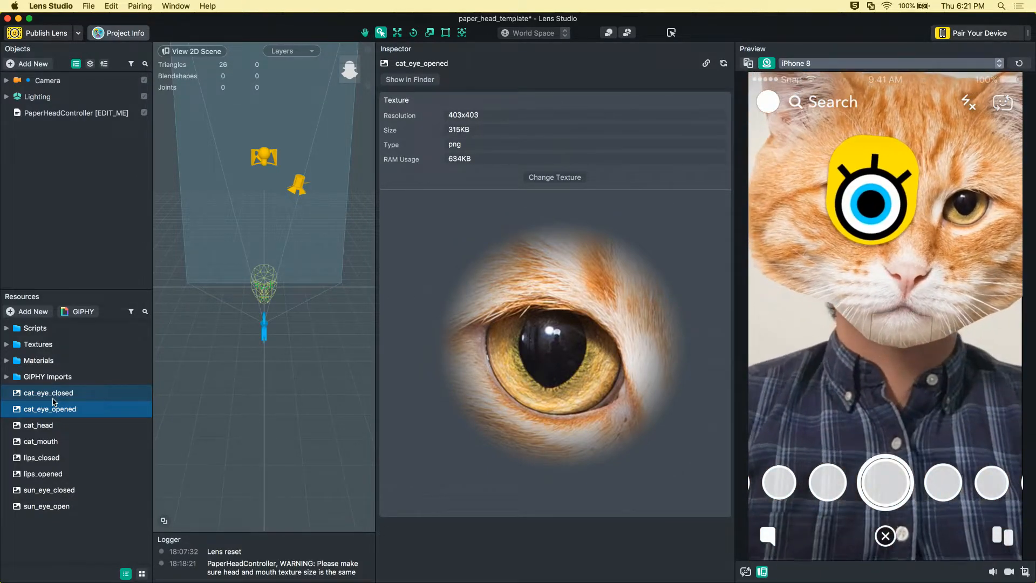
{"action": "left_click", "coordinate": [54, 399]}
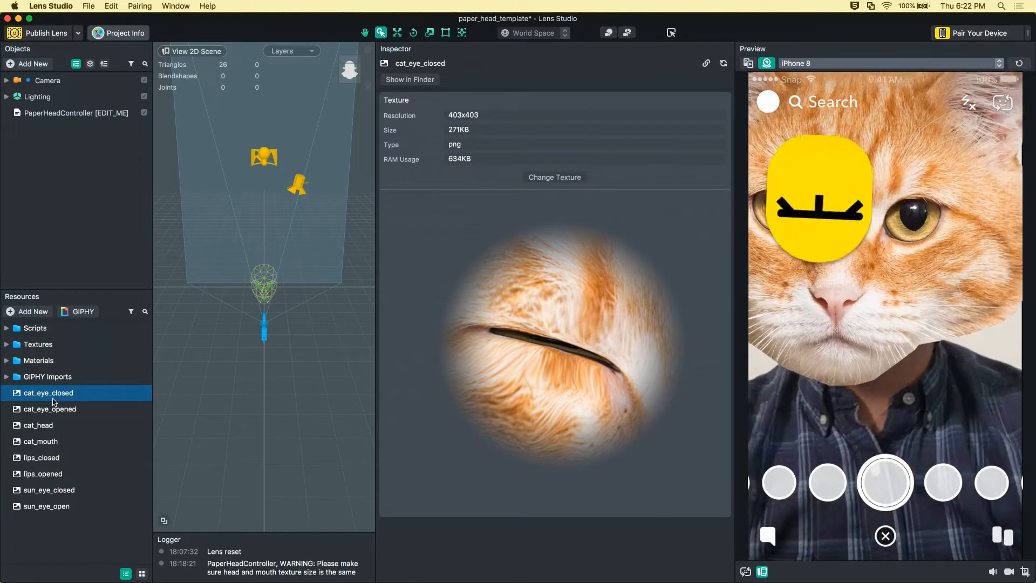
- Replace the Left Eye Textures in PaperHeadController with cat_eye_closed as Value 0 and cat_eye_opened as Value 1
{"action": "left_click", "coordinate": [79, 113]}
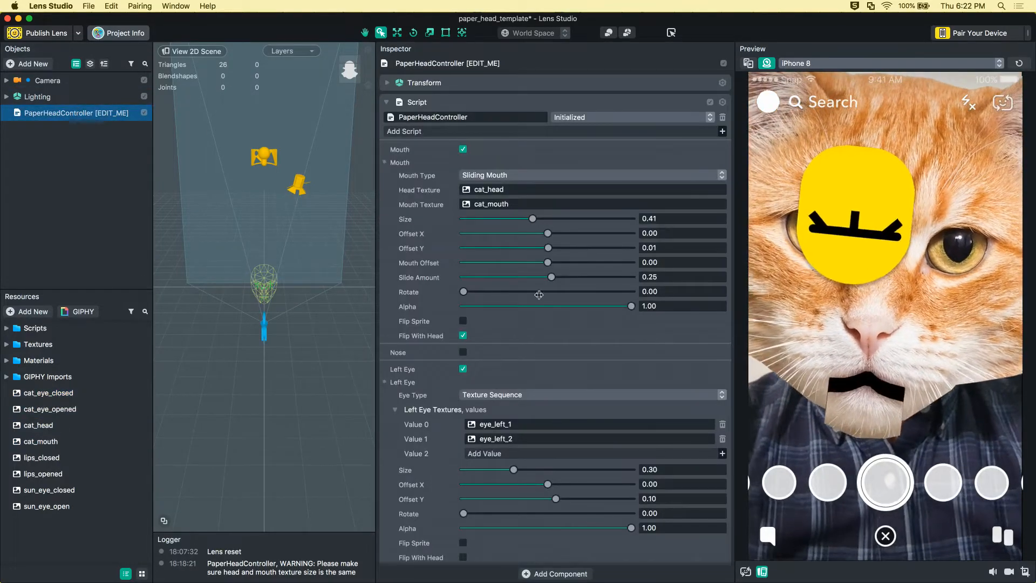
{"action": "scroll", "coordinate": [477, 439], "scroll_direction": "down", "scroll_amount": 1}
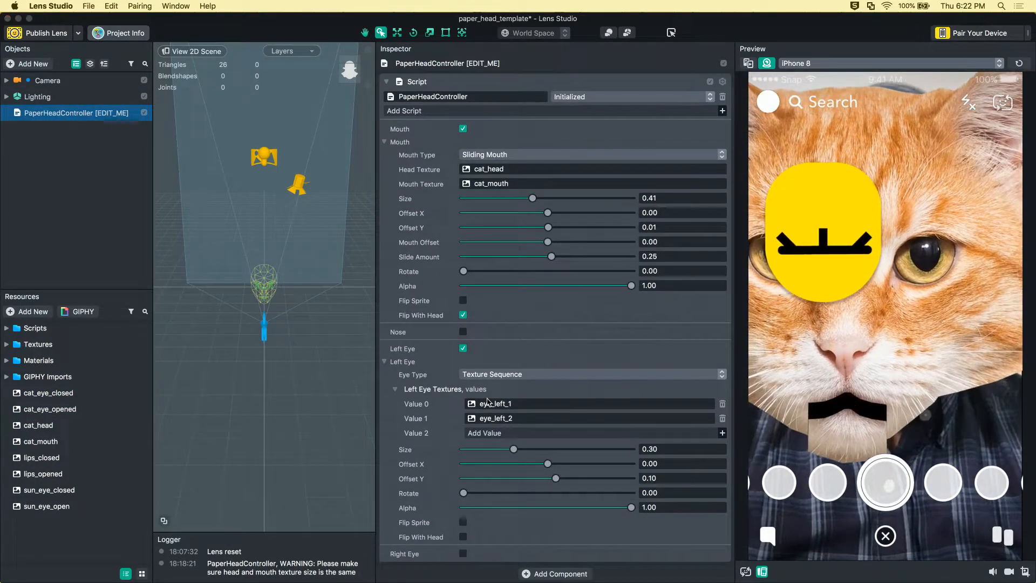
{"action": "left_click", "coordinate": [488, 403]}
{"action": "key", "text": "Escape"}
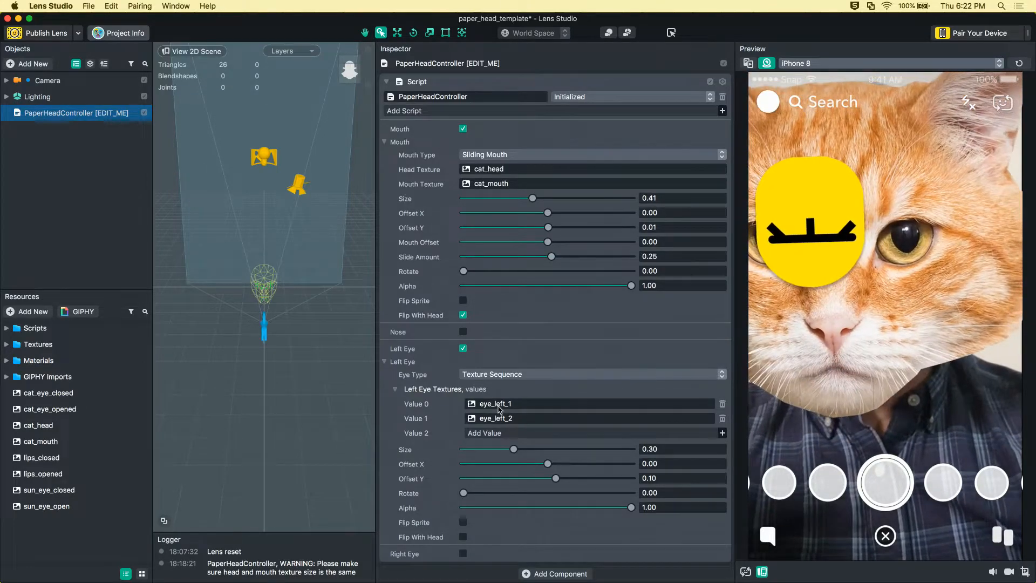
{"action": "left_click", "coordinate": [499, 408]}
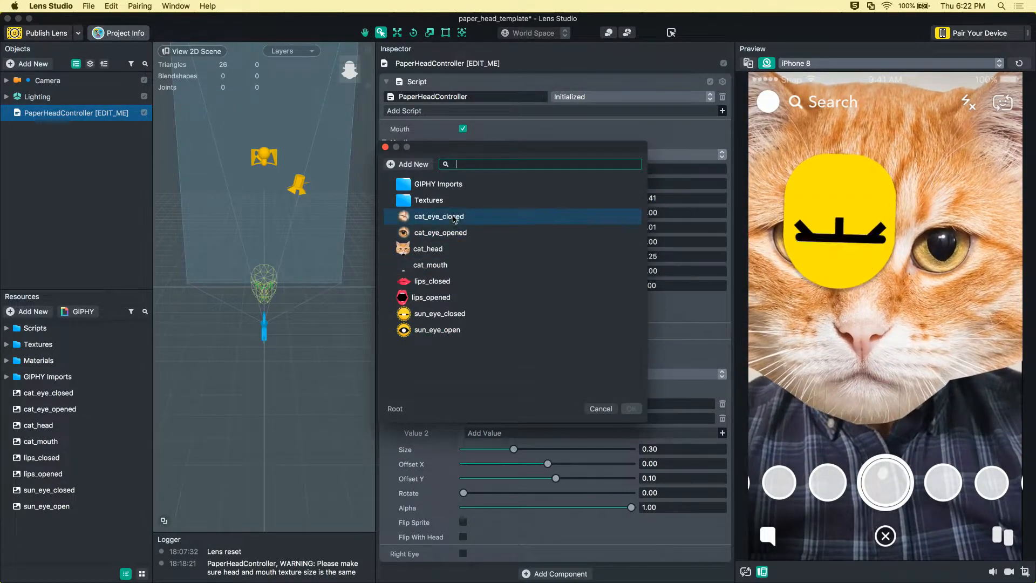
{"action": "double_click", "coordinate": [453, 217]}
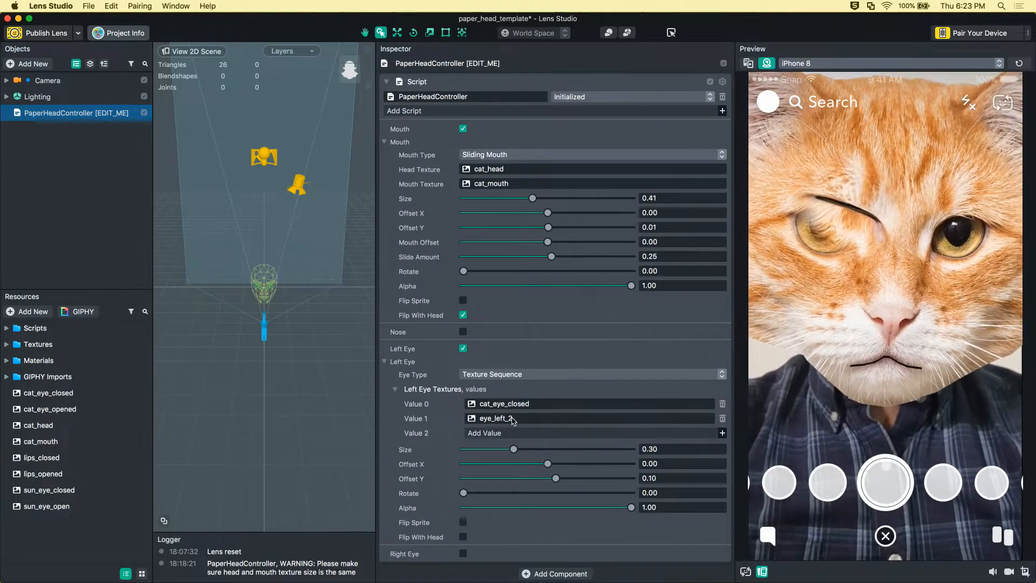
{"action": "left_click", "coordinate": [513, 420]}
{"action": "double_click", "coordinate": [446, 233]}
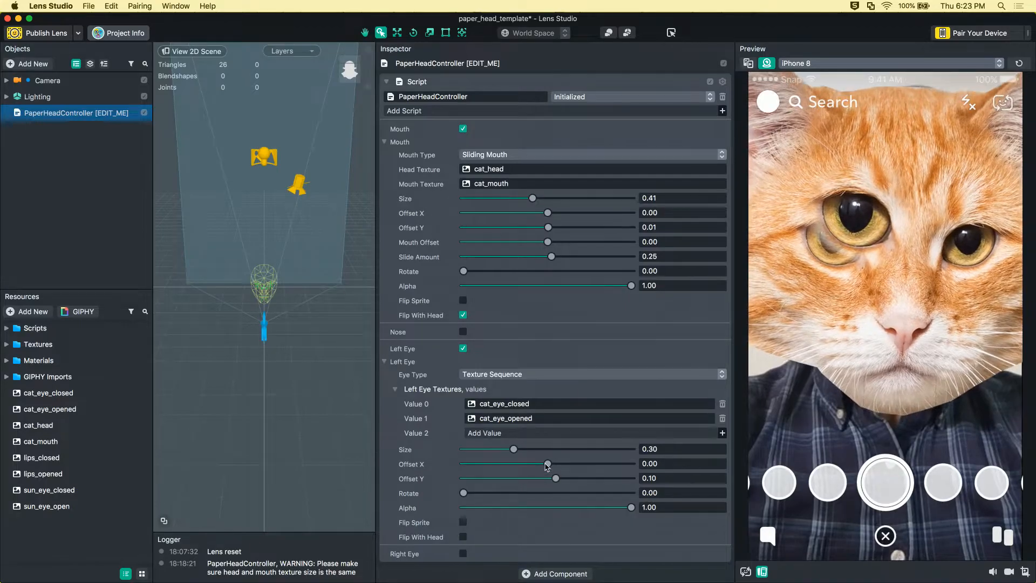
- Shift the left eye horizontally by lowering its Offset X to -0.15
{"action": "left_click", "coordinate": [723, 467]}
{"action": "left_click", "coordinate": [723, 467]}
{"action": "left_click", "coordinate": [723, 467]}
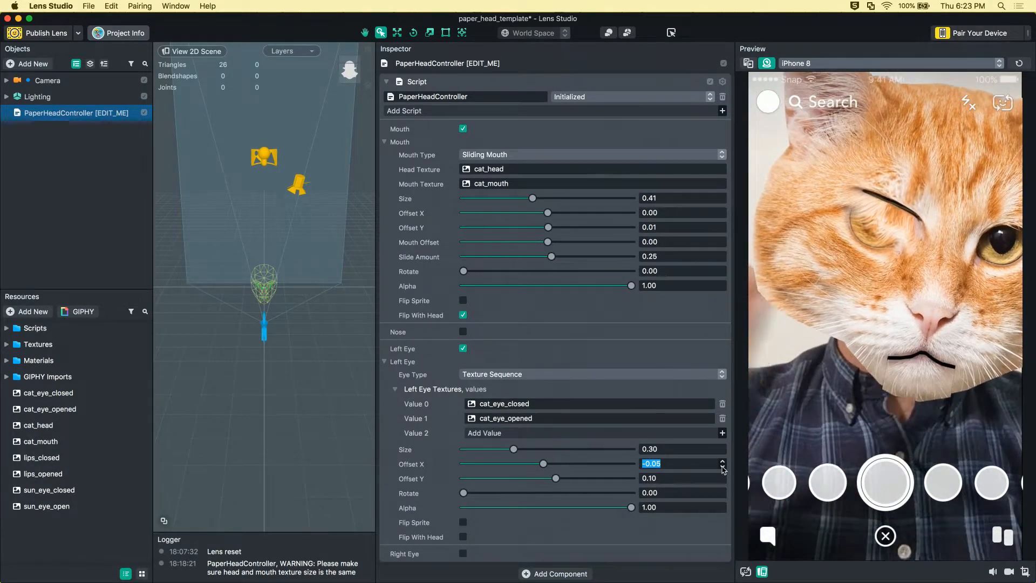
{"action": "left_click", "coordinate": [723, 467]}
{"action": "left_click", "coordinate": [722, 467]}
{"action": "left_click", "coordinate": [722, 467]}
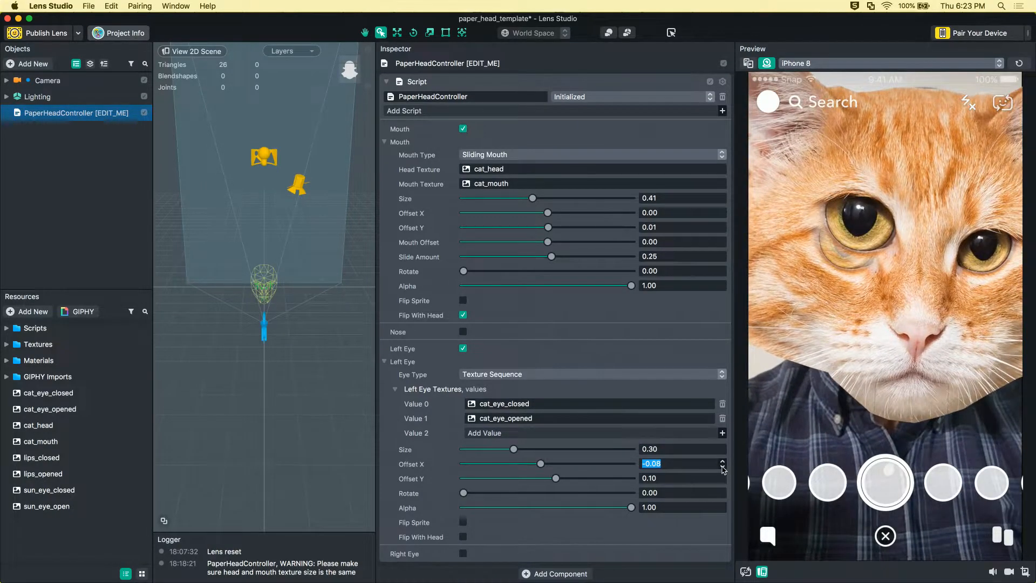
{"action": "left_click", "coordinate": [722, 467]}
{"action": "left_click", "coordinate": [722, 467]}
{"action": "left_click", "coordinate": [722, 467]}
{"action": "left_click", "coordinate": [722, 467]}
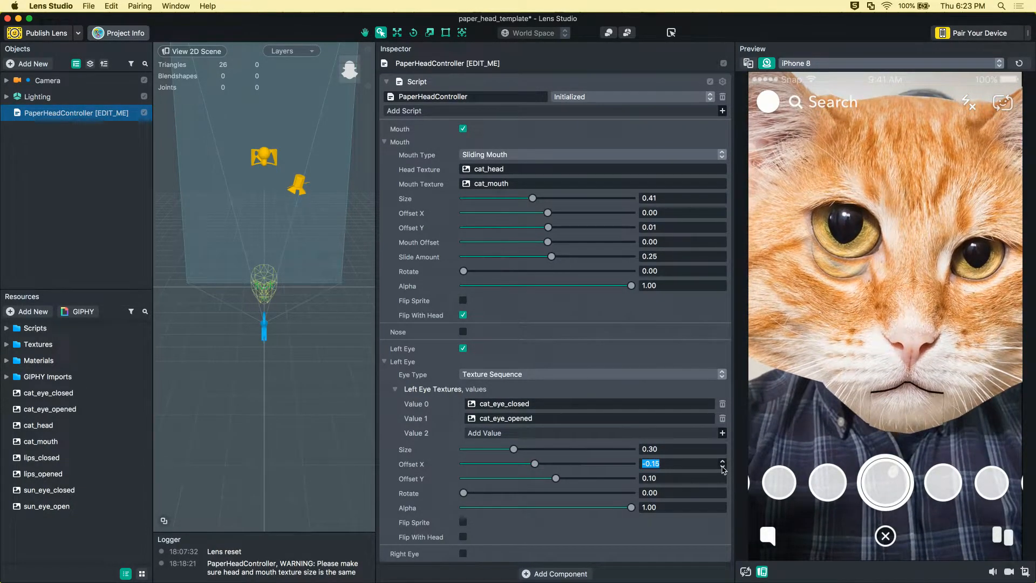
- Reduce the left eye's Size to 0.27 and adjust its Offset X to -0.16
{"action": "left_click", "coordinate": [722, 468]}
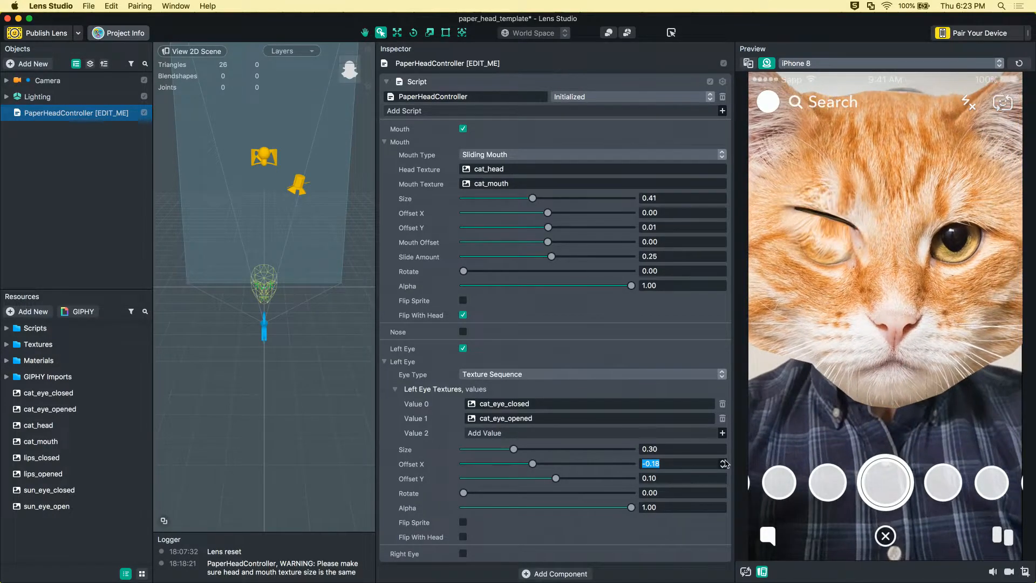
{"action": "left_click", "coordinate": [722, 452]}
{"action": "left_click", "coordinate": [723, 453]}
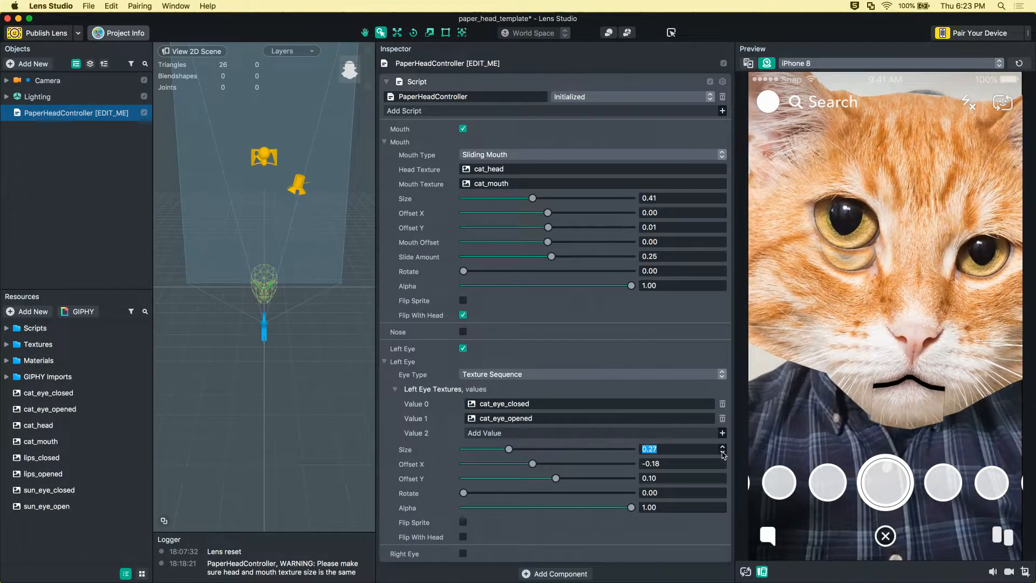
{"action": "left_click", "coordinate": [723, 462]}
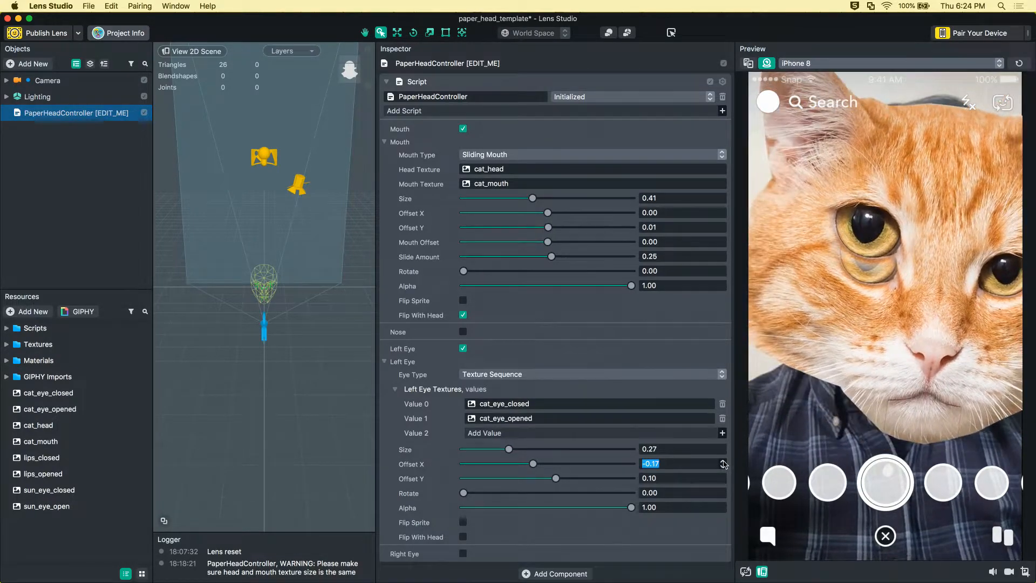
{"action": "left_click", "coordinate": [723, 462]}
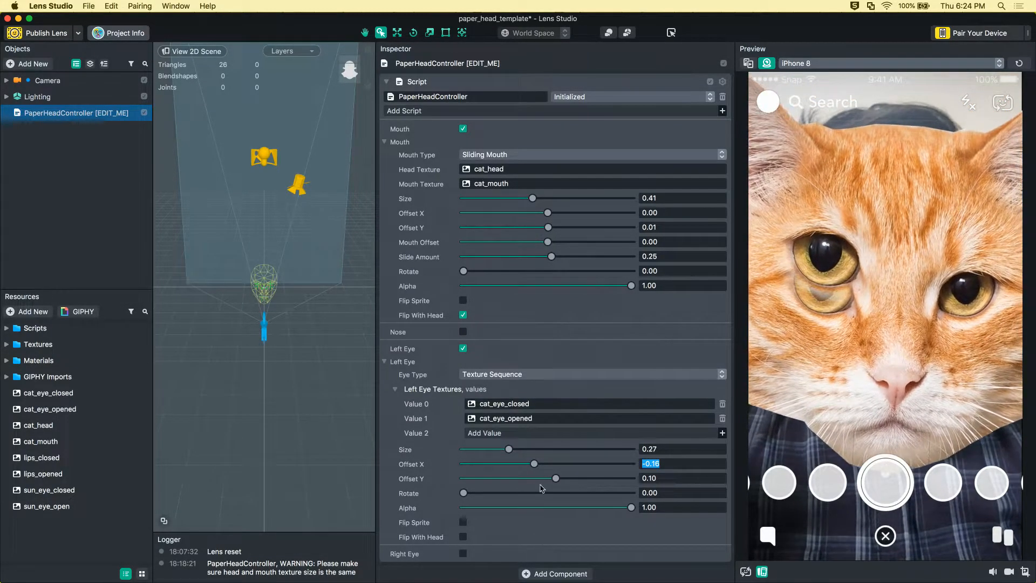
- Lower the left eye's Offset Y to -0.09 so it sits over the cat head's own eye
{"action": "left_click", "coordinate": [548, 479]}
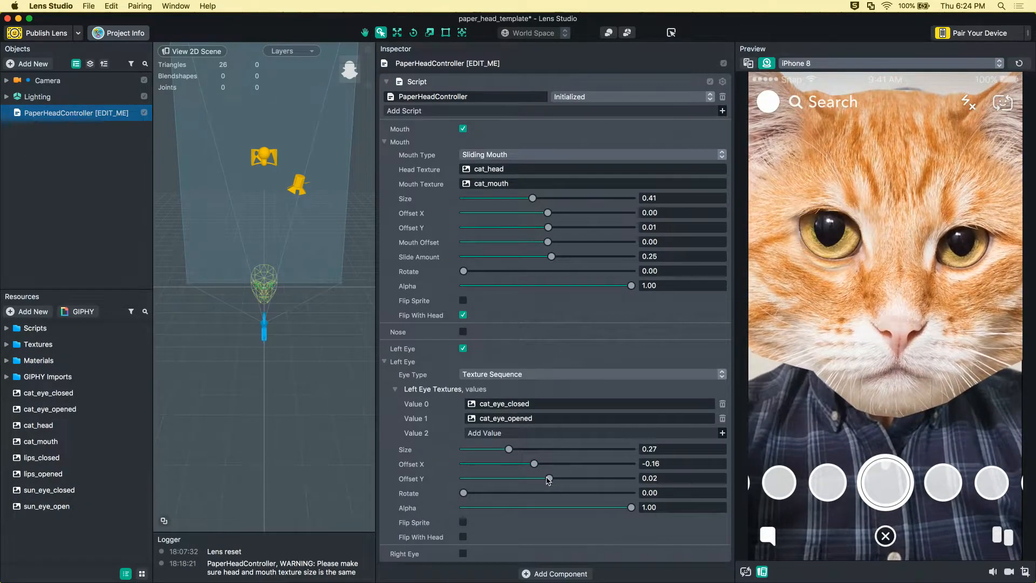
{"action": "left_click", "coordinate": [545, 479]}
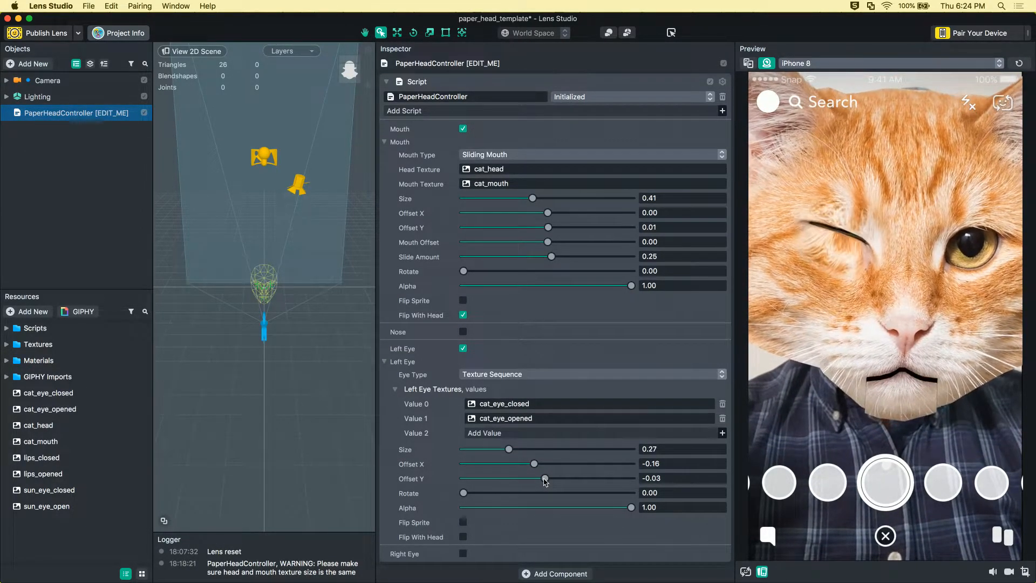
{"action": "left_click", "coordinate": [723, 483]}
{"action": "left_click", "coordinate": [723, 483]}
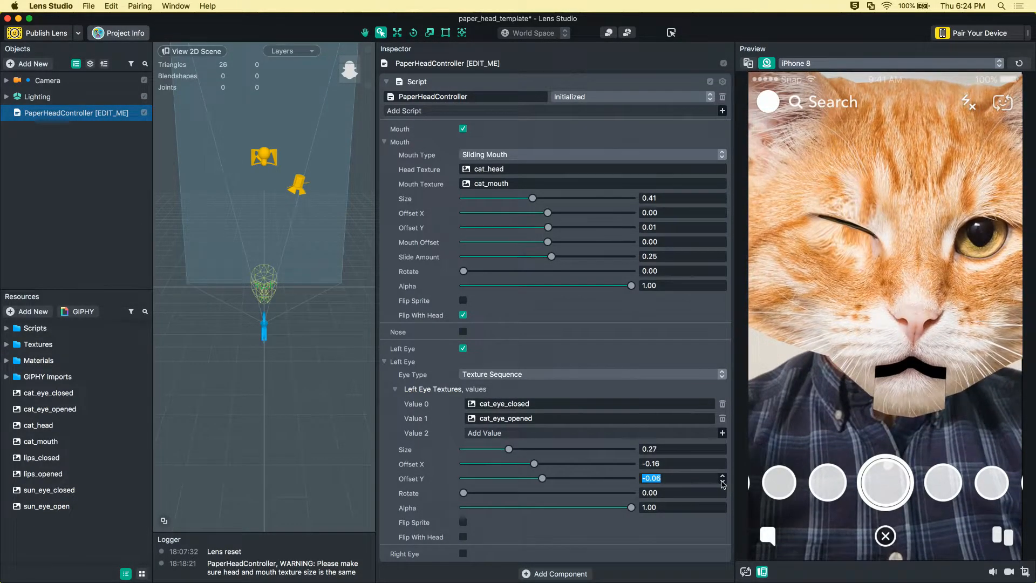
{"action": "left_click", "coordinate": [723, 483]}
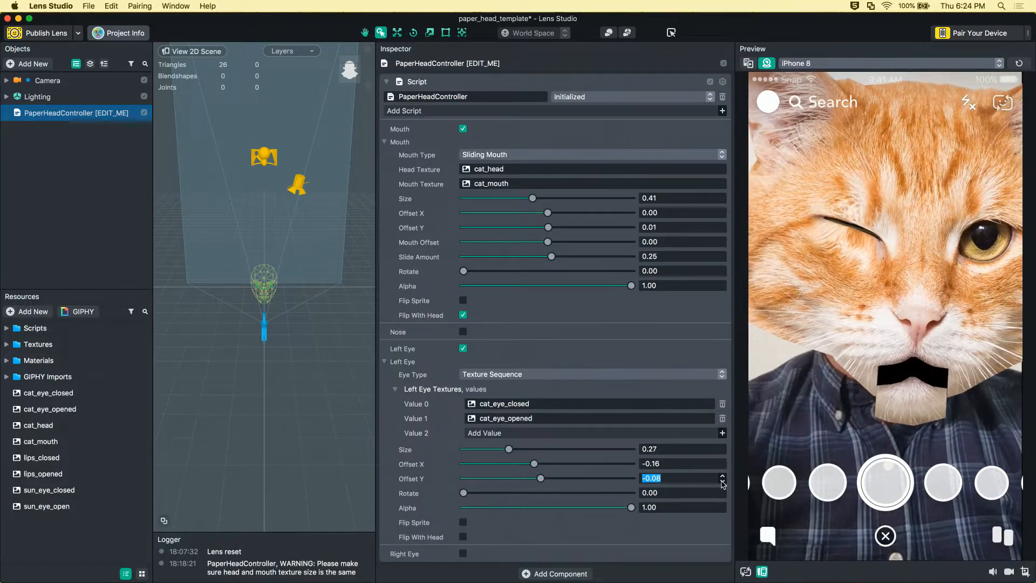
{"action": "left_click", "coordinate": [723, 482]}
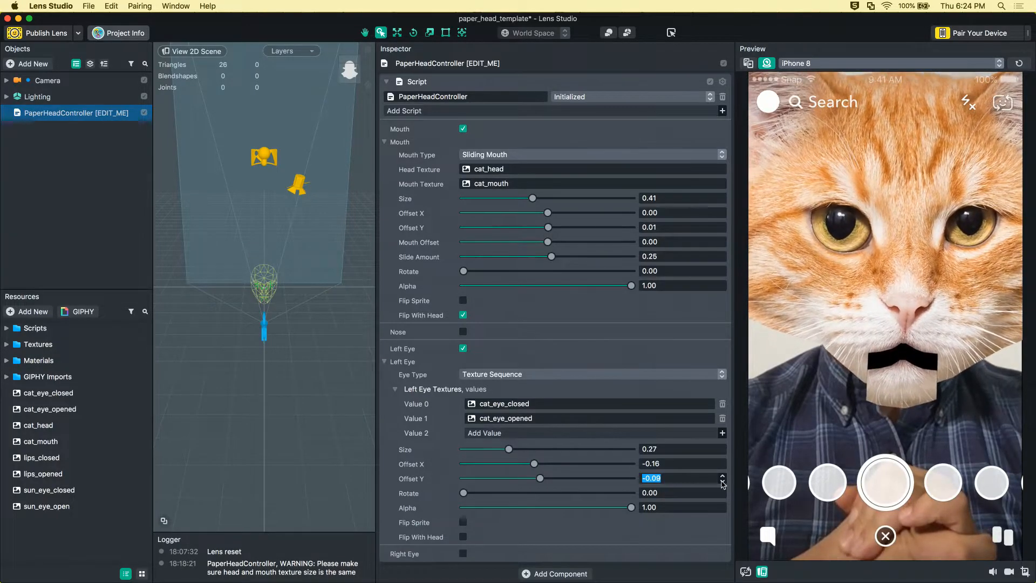
- Enable the right eye in PaperHeadController and set its Eye Type to Texture Sequence
{"action": "left_click", "coordinate": [382, 363]}
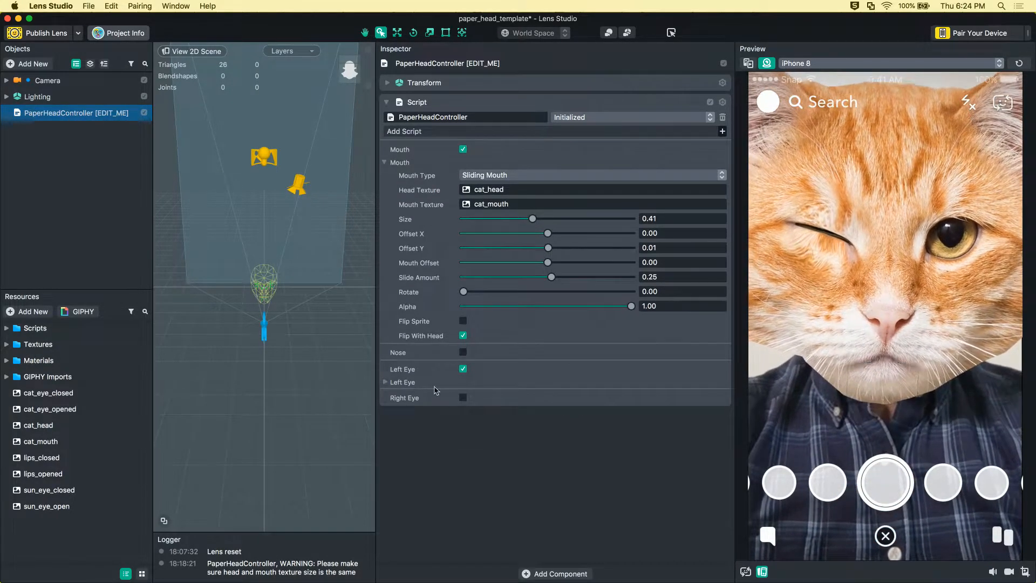
{"action": "left_click", "coordinate": [463, 397]}
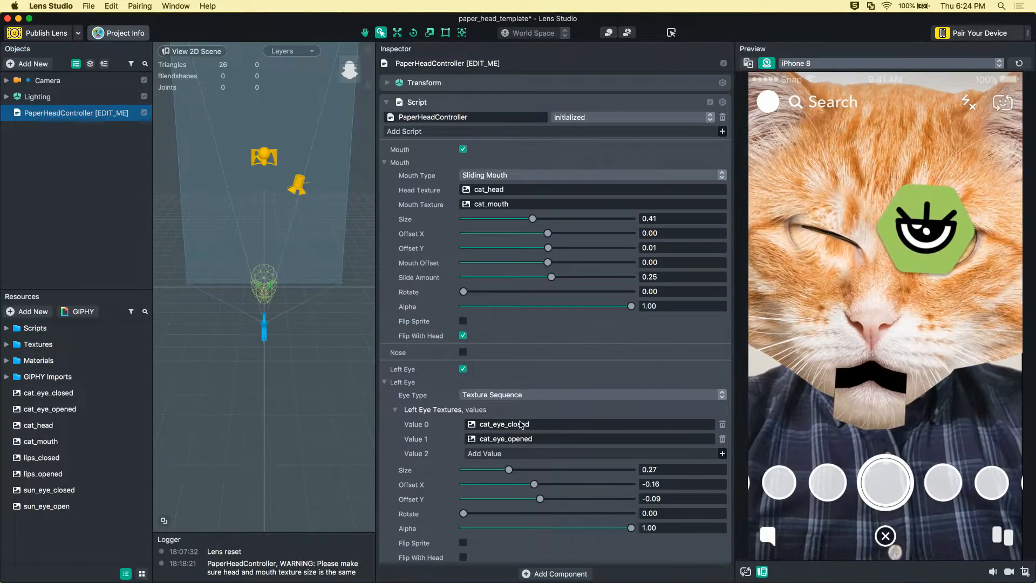
{"action": "left_click", "coordinate": [520, 421]}
{"action": "key", "text": "Escape"}
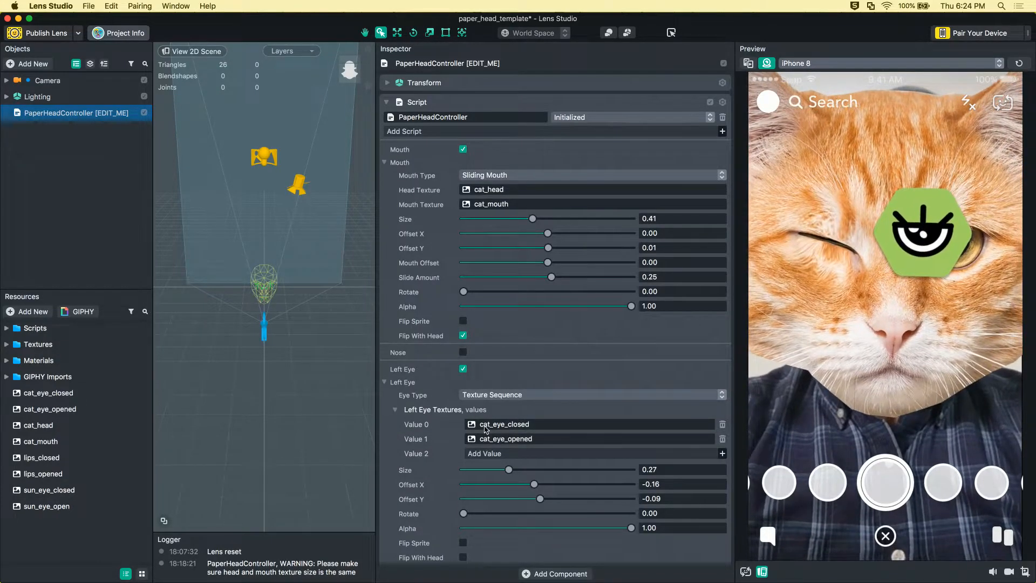
{"action": "left_click", "coordinate": [384, 382]}
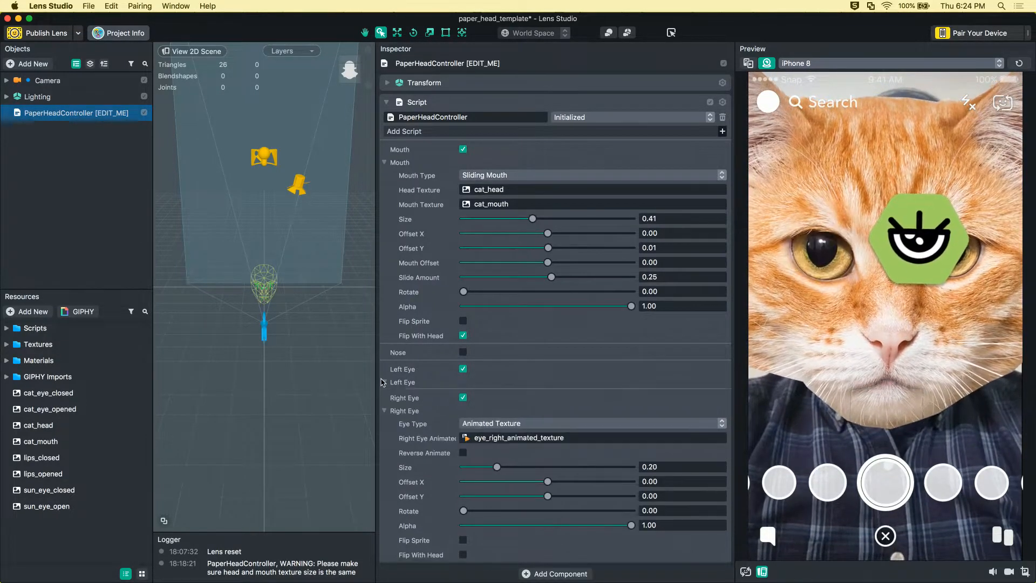
{"action": "left_click", "coordinate": [498, 423]}
{"action": "left_click", "coordinate": [498, 412]}
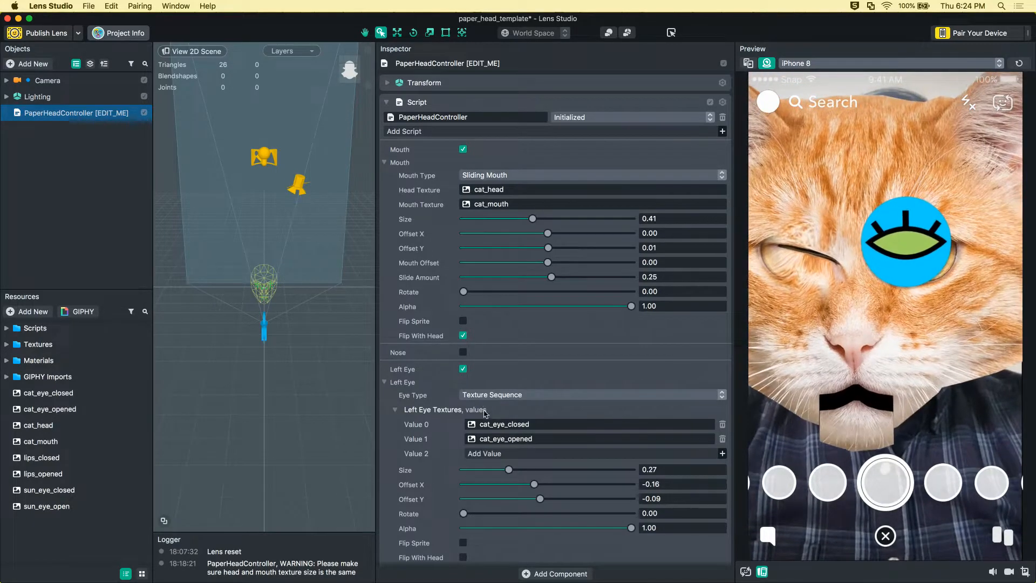
{"action": "scroll", "coordinate": [499, 431], "scroll_direction": "down", "scroll_amount": 5}
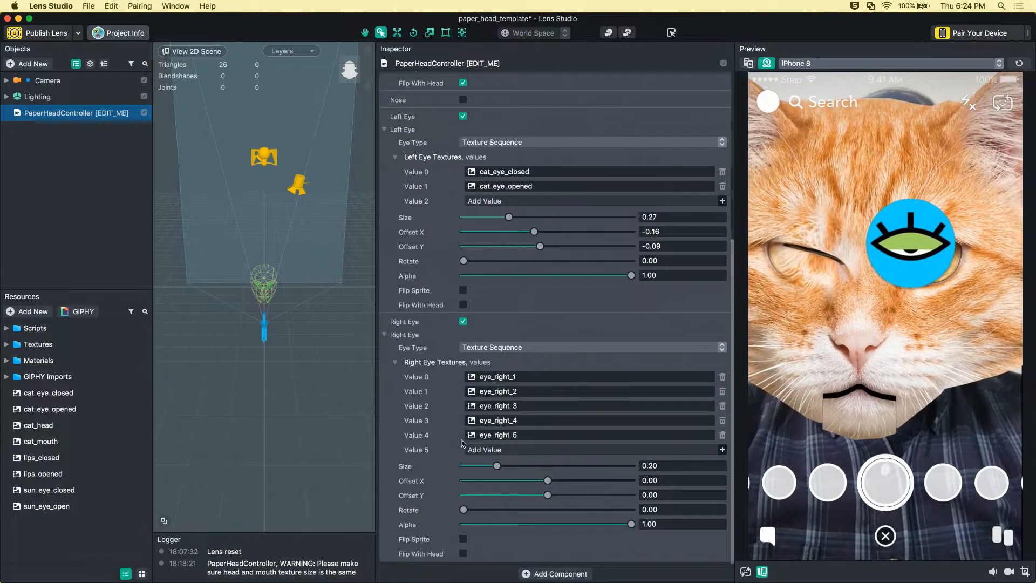
{"action": "left_click", "coordinate": [468, 350]}
{"action": "left_click", "coordinate": [475, 349]}
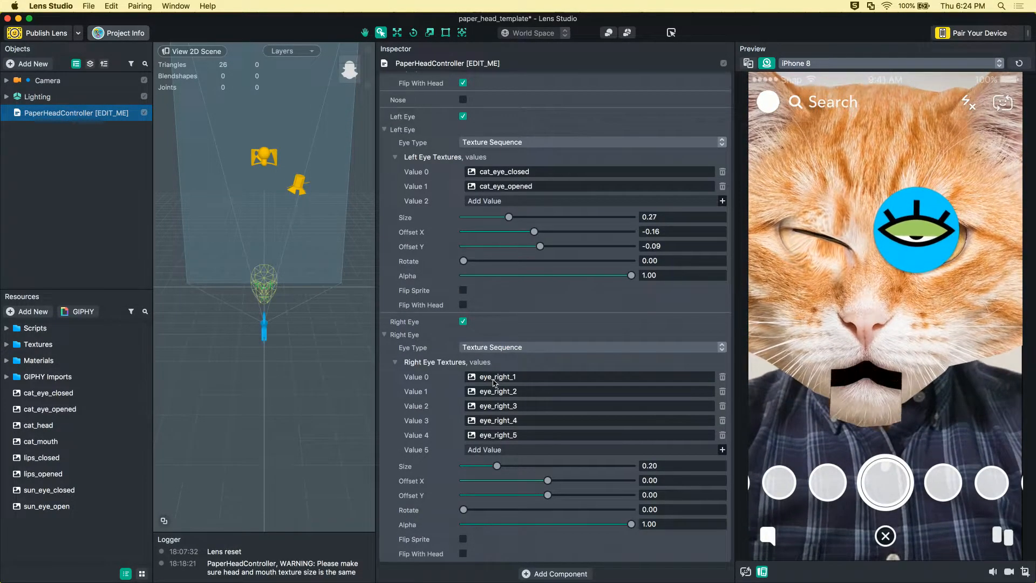
{"action": "left_click", "coordinate": [493, 378]}
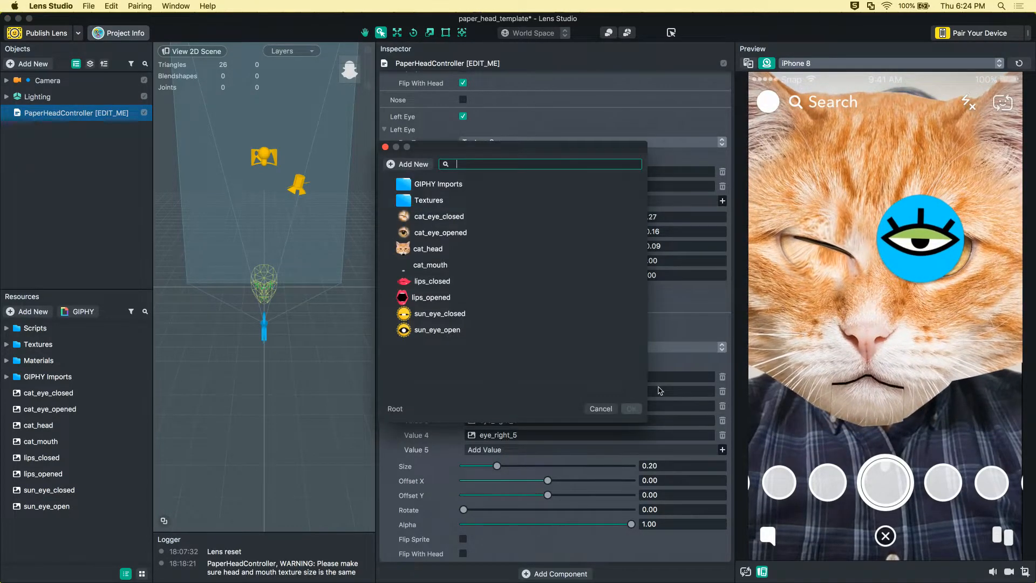
{"action": "left_click", "coordinate": [669, 391]}
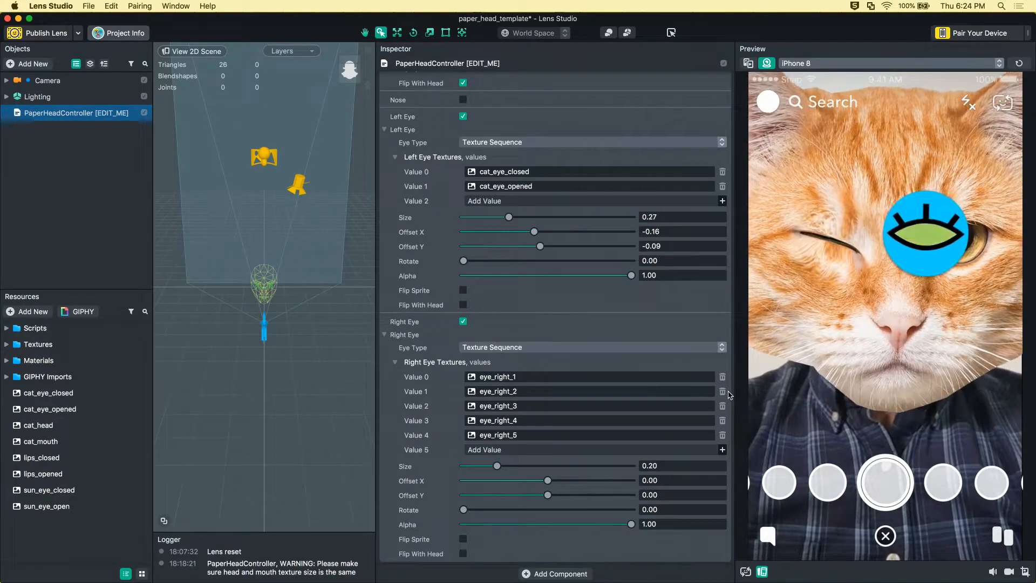
- Remove eye_right_2, eye_right_3 and eye_right_4 from the Right Eye Textures, keeping only two values
{"action": "left_click", "coordinate": [721, 391]}
{"action": "left_click", "coordinate": [722, 406]}
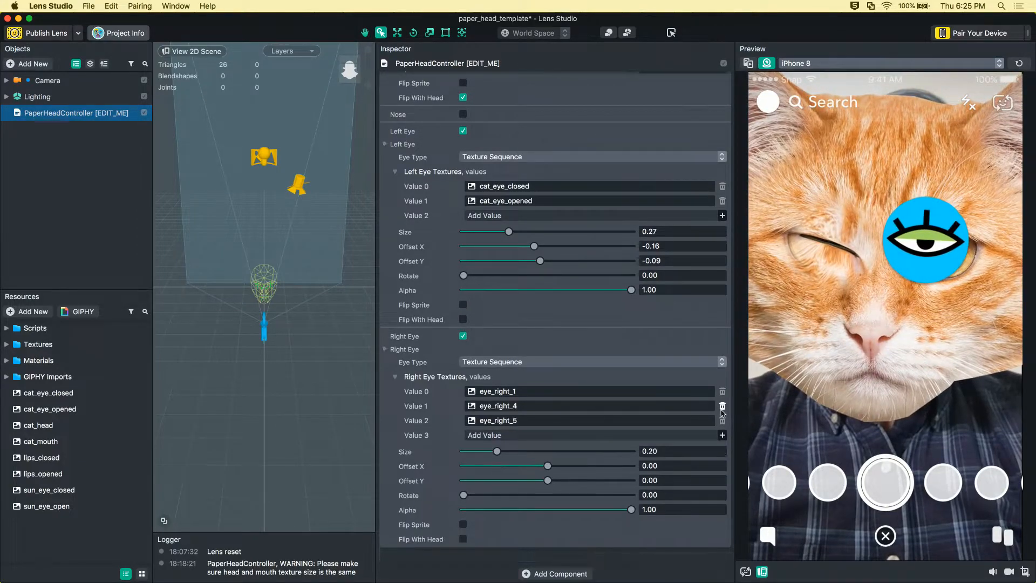
{"action": "left_click", "coordinate": [722, 421]}
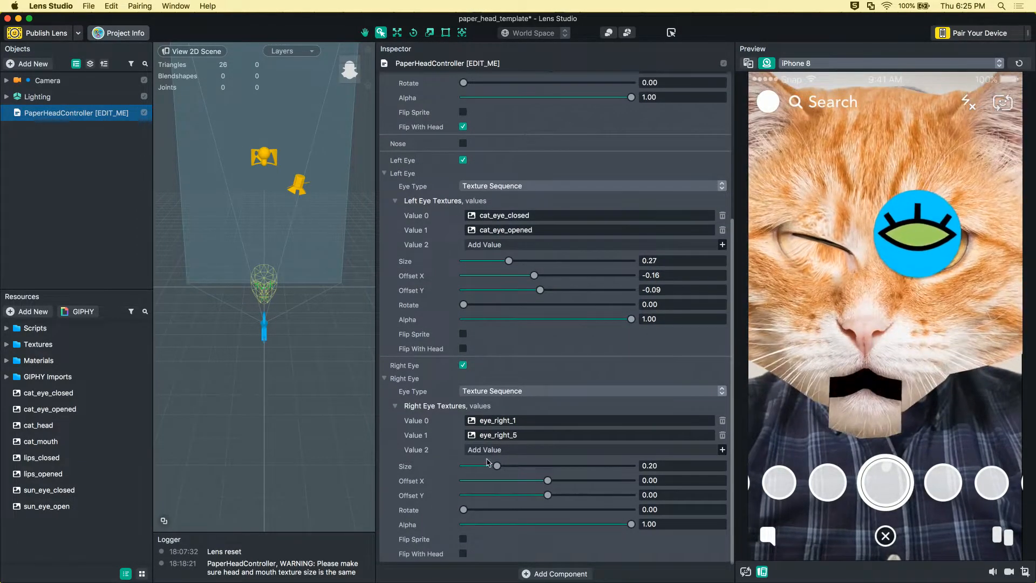
{"action": "left_click", "coordinate": [518, 424]}
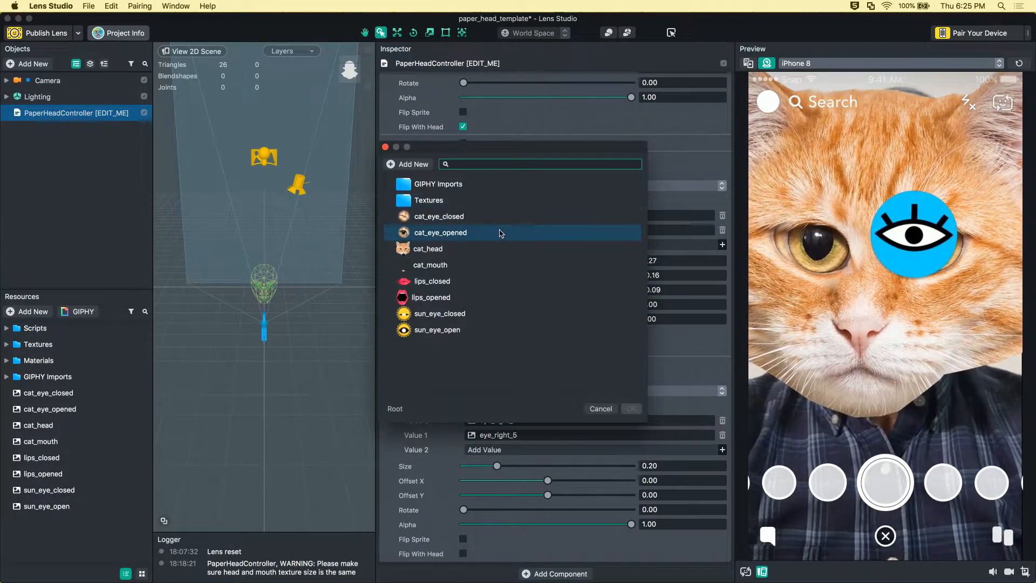
{"action": "double_click", "coordinate": [500, 233]}
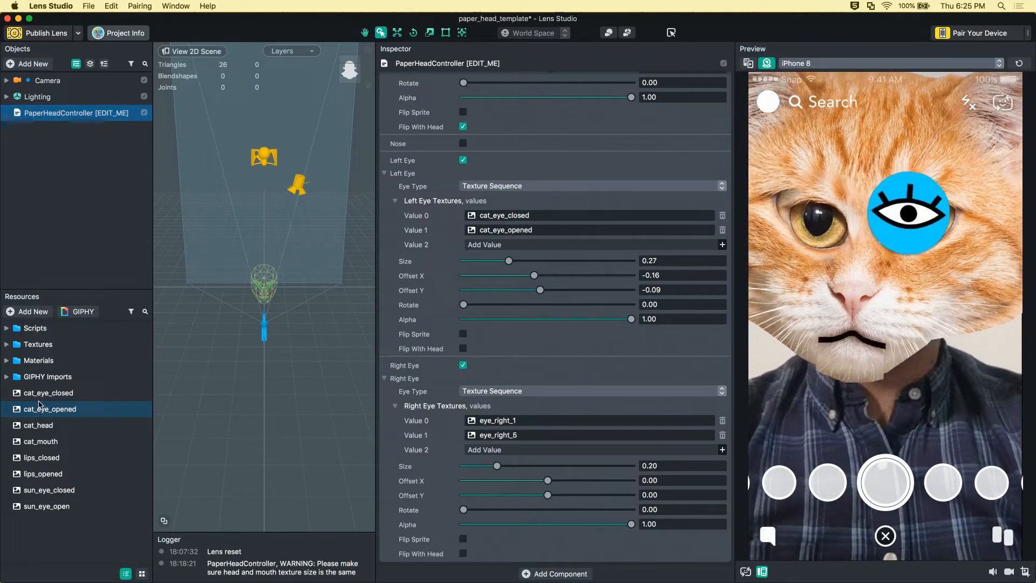
{"action": "left_click", "coordinate": [39, 393]}
{"action": "left_click", "coordinate": [507, 420]}
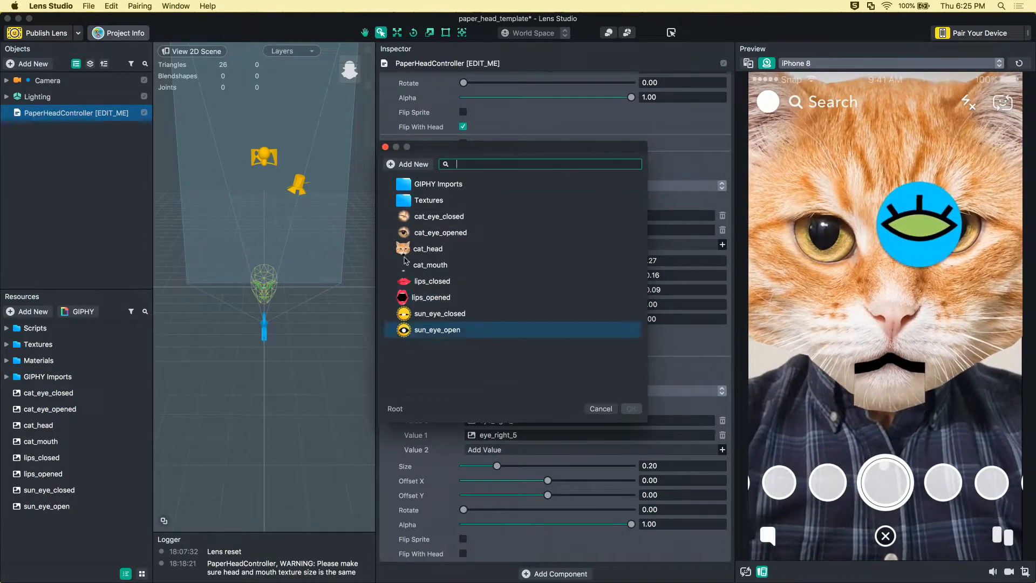
{"action": "left_click", "coordinate": [428, 248]}
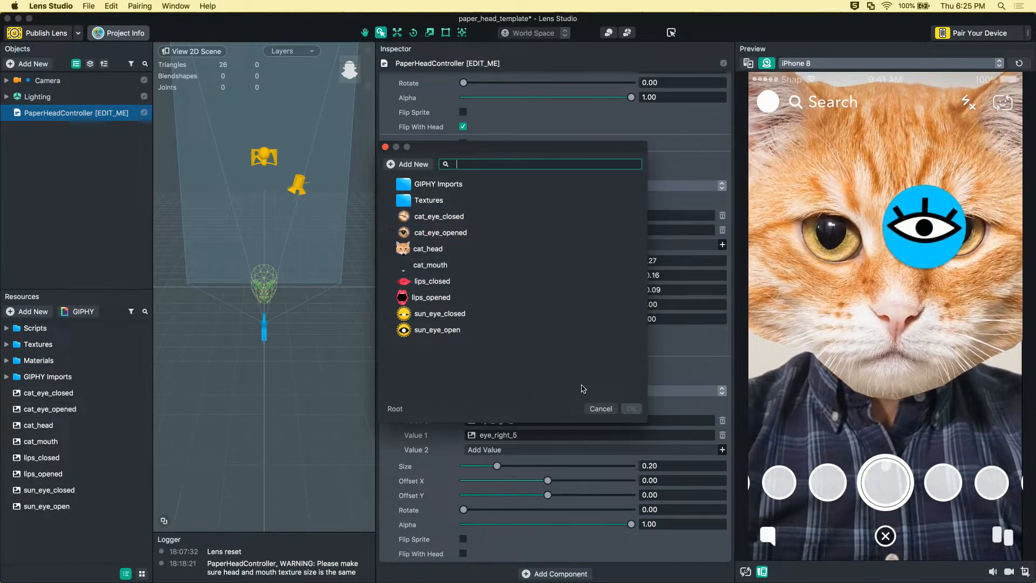
{"action": "left_click", "coordinate": [597, 410]}
- Replace the Right Eye Textures with cat_eye_closed as Value 0 and cat_eye_opened as Value 1
{"action": "left_click_drag", "start_coordinate": [33, 393], "coordinate": [485, 425]}
{"action": "left_click_drag", "start_coordinate": [16, 410], "coordinate": [513, 440]}
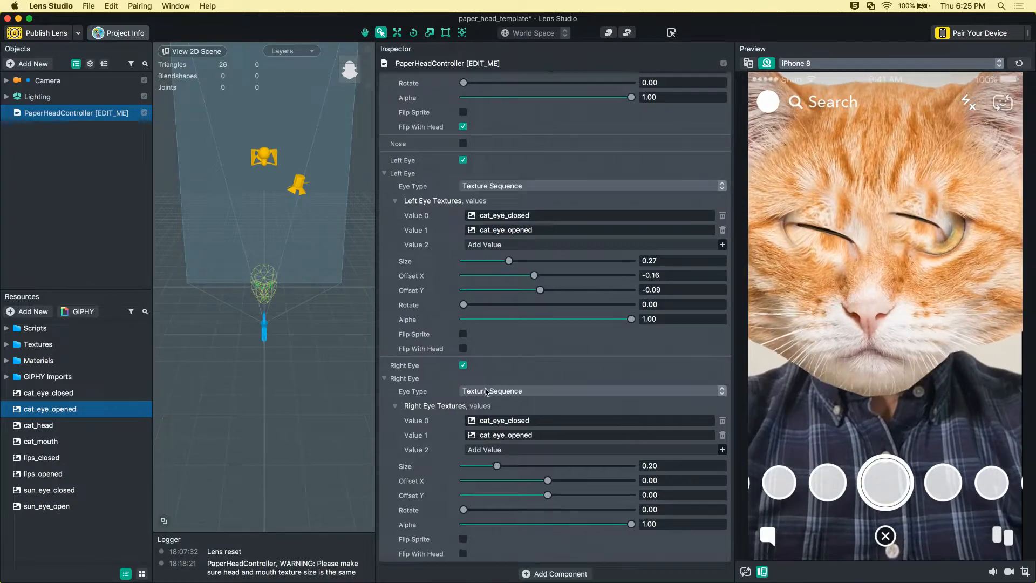
- Set the right eye's Size to 0.27, copied from the left eye, and enable its Flip Sprite option
{"action": "left_click", "coordinate": [512, 466]}
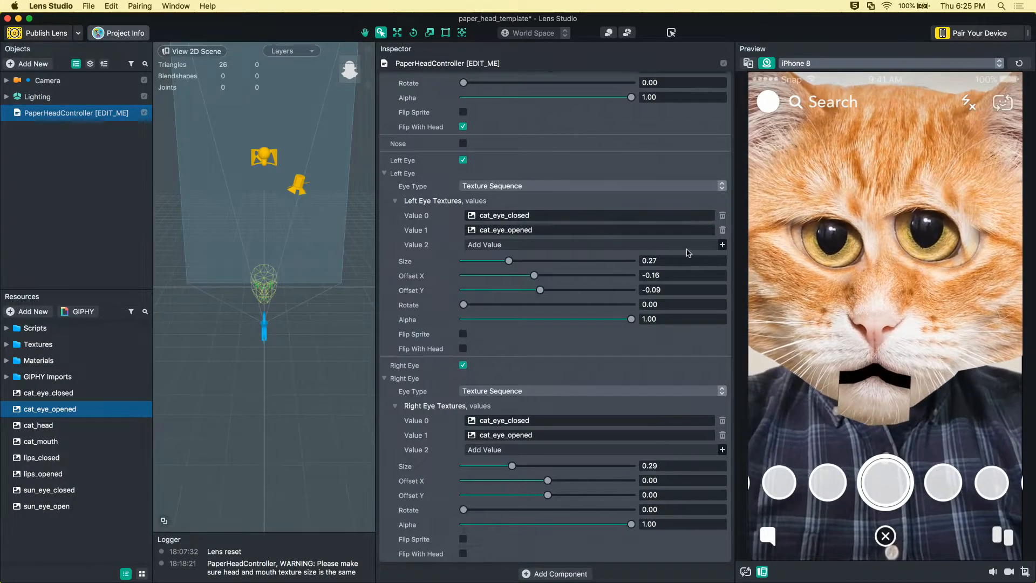
{"action": "left_click", "coordinate": [648, 260]}
{"action": "key", "text": "super+c"}
{"action": "left_click_drag", "start_coordinate": [662, 464], "coordinate": [612, 458]}
{"action": "key", "text": "super+v"}
{"action": "key", "text": "Return"}
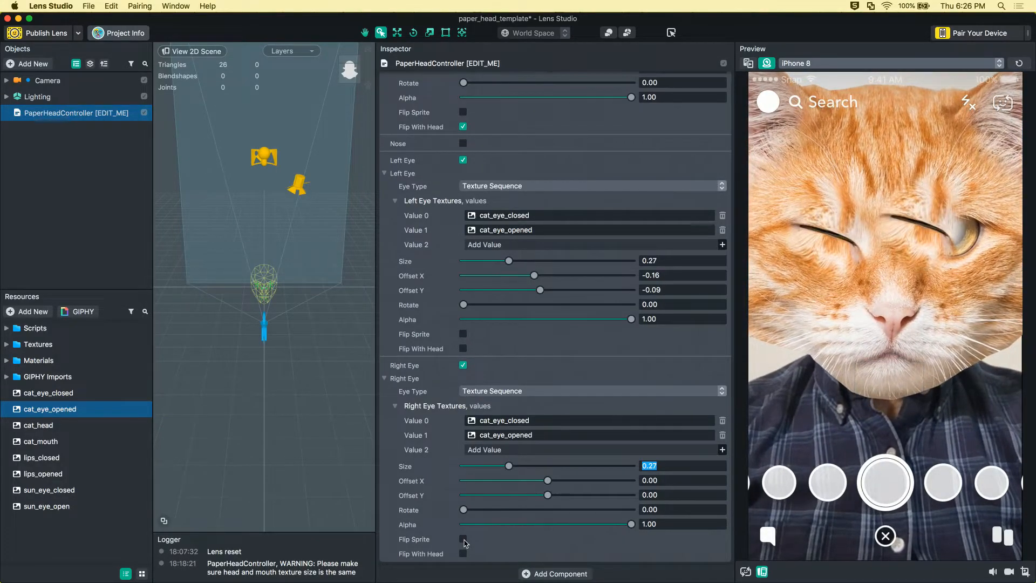
{"action": "left_click", "coordinate": [463, 539]}
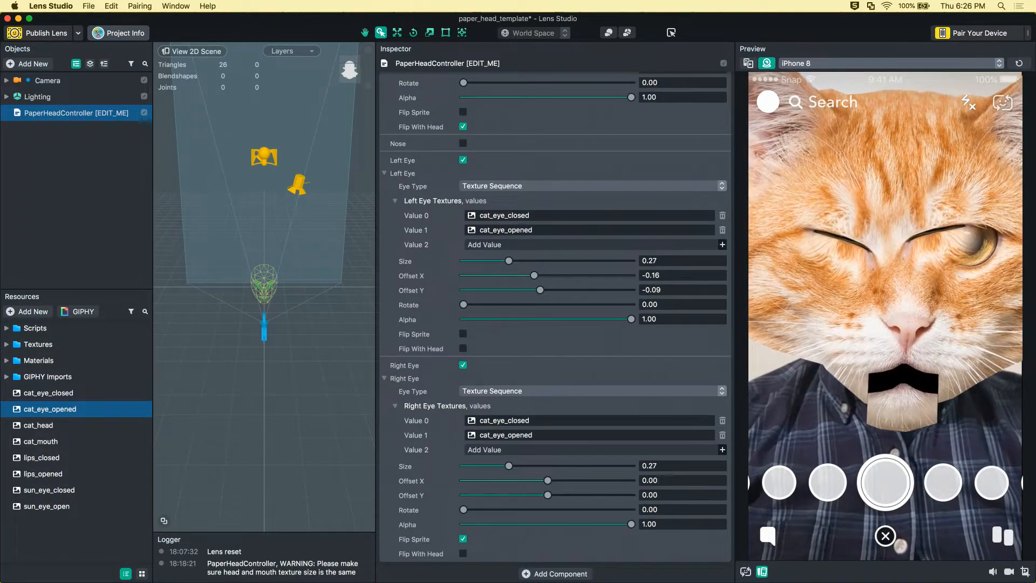
- Raise the right eye's Offset X to 0.04 and copy the left eye's Offset Y of -0.09 to it
{"action": "left_click", "coordinate": [723, 479]}
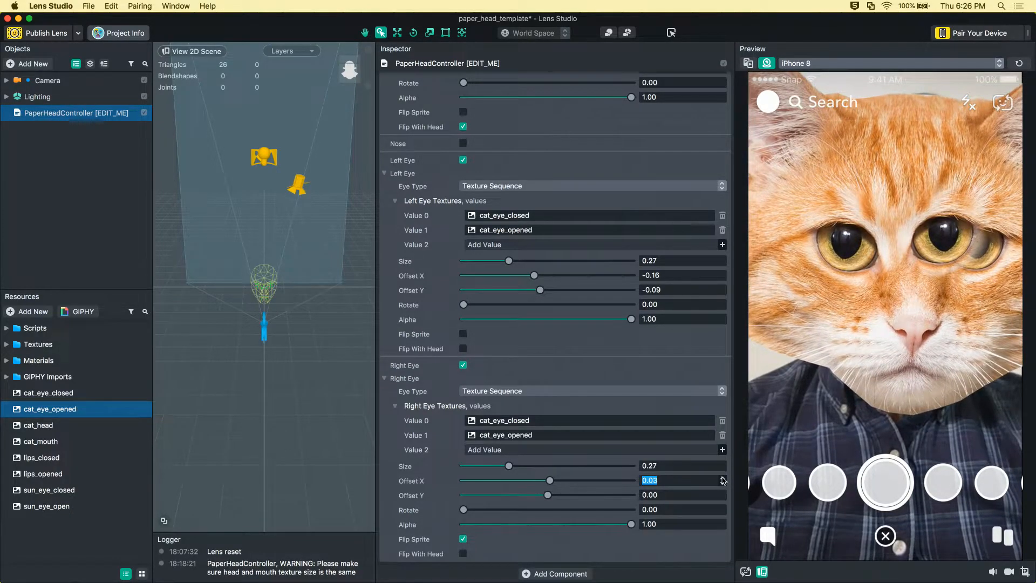
{"action": "left_click", "coordinate": [656, 290]}
{"action": "key", "text": "super+c"}
{"action": "left_click", "coordinate": [663, 495]}
{"action": "key", "text": "super+v"}
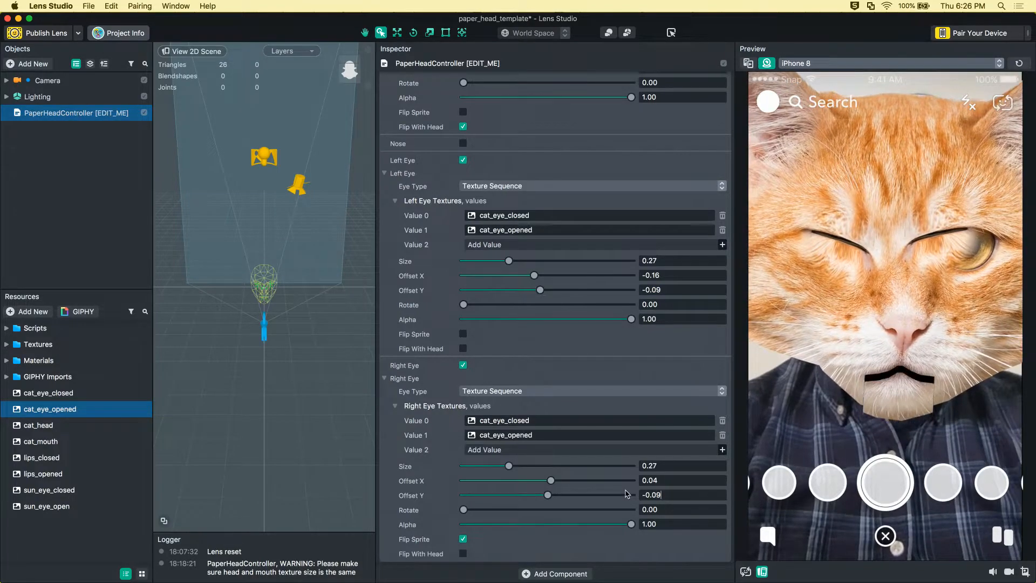
{"action": "key", "text": "Return"}
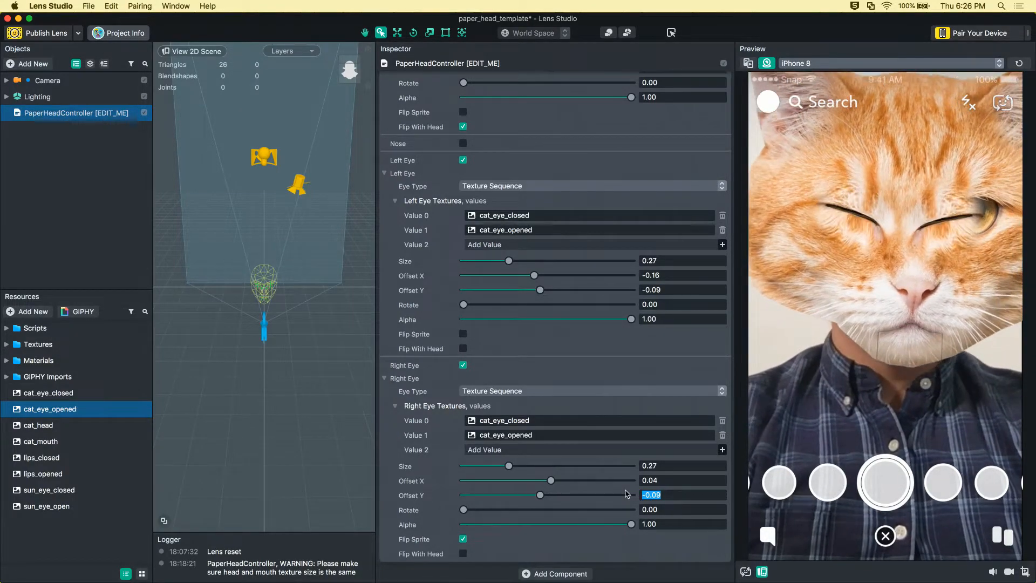
- Shift the right eye horizontally by raising its Offset X to 0.22
{"action": "left_click", "coordinate": [723, 478]}
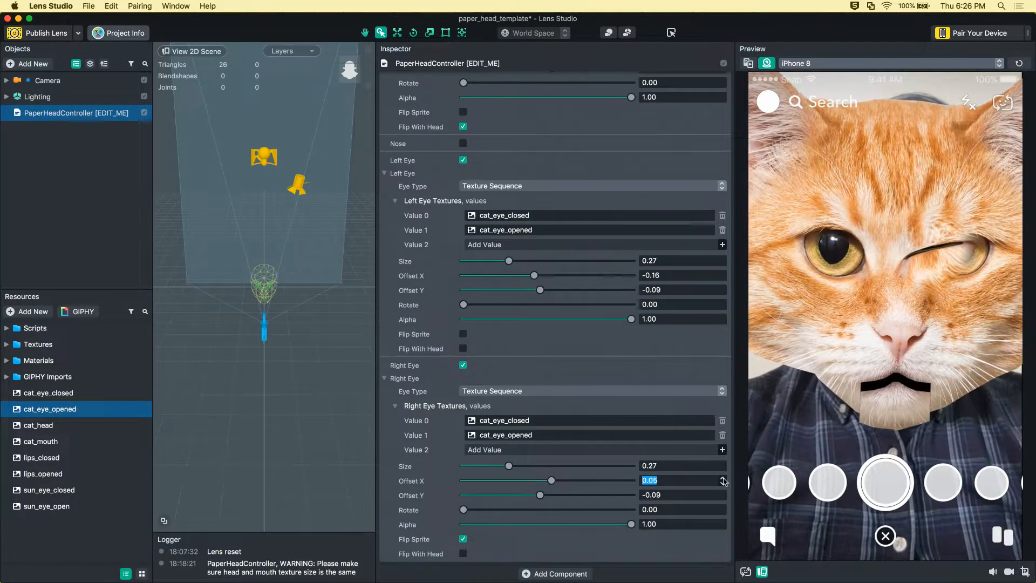
{"action": "left_click", "coordinate": [723, 478]}
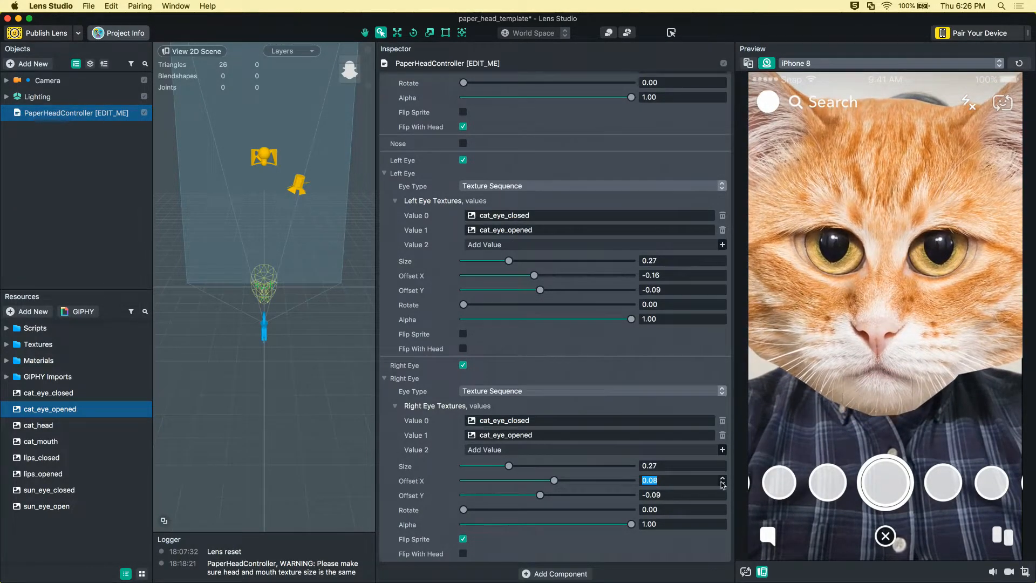
{"action": "left_click", "coordinate": [722, 483]}
{"action": "left_click", "coordinate": [723, 478]}
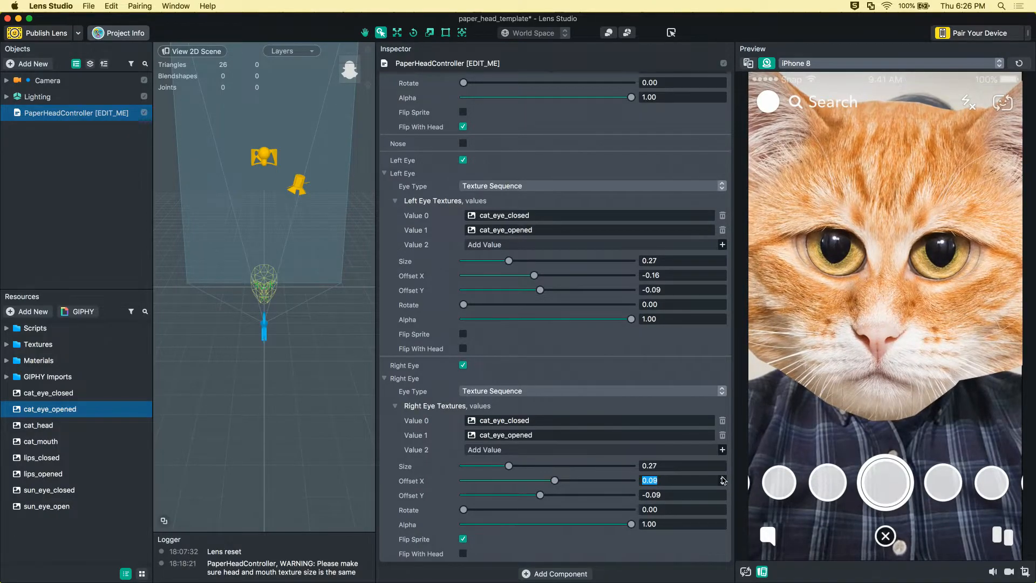
{"action": "left_click", "coordinate": [723, 478]}
{"action": "left_click_drag", "start_coordinate": [554, 482], "coordinate": [566, 481]}
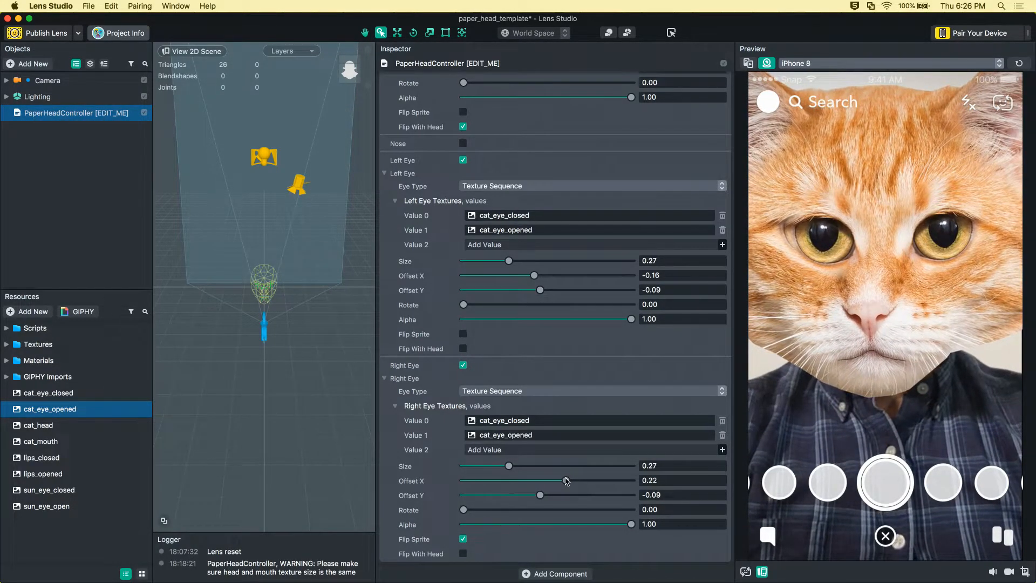
- Set the Size of both the right eye and the left eye to 0.30
{"action": "left_click", "coordinate": [723, 463]}
{"action": "key", "text": "BackSpace"}
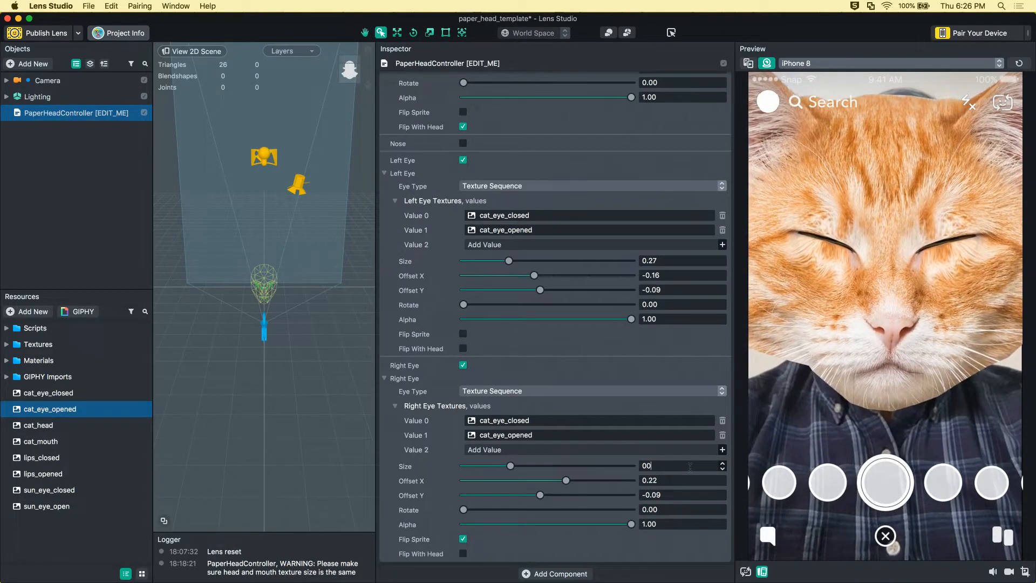
{"action": "type", "text": "0.35"}
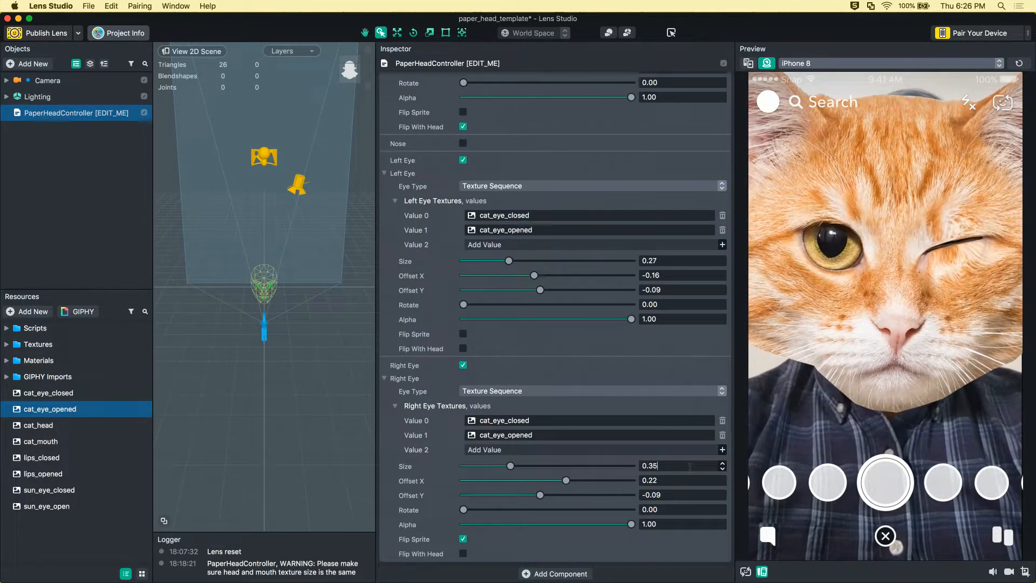
{"action": "key", "text": "Return"}
{"action": "type", "text": "0.32"}
{"action": "key", "text": "Return"}
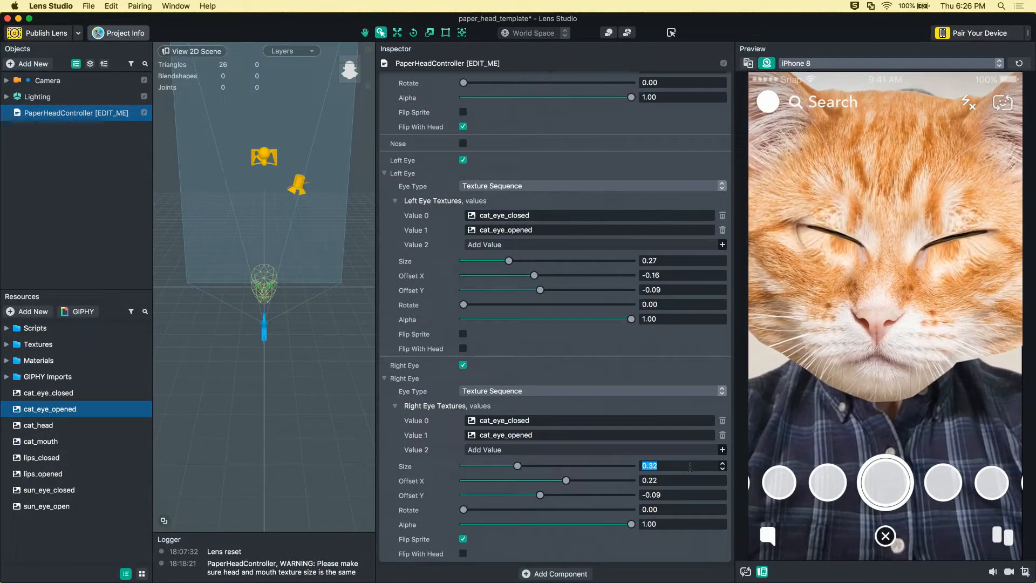
{"action": "type", "text": "0.30"}
{"action": "key", "text": "Return"}
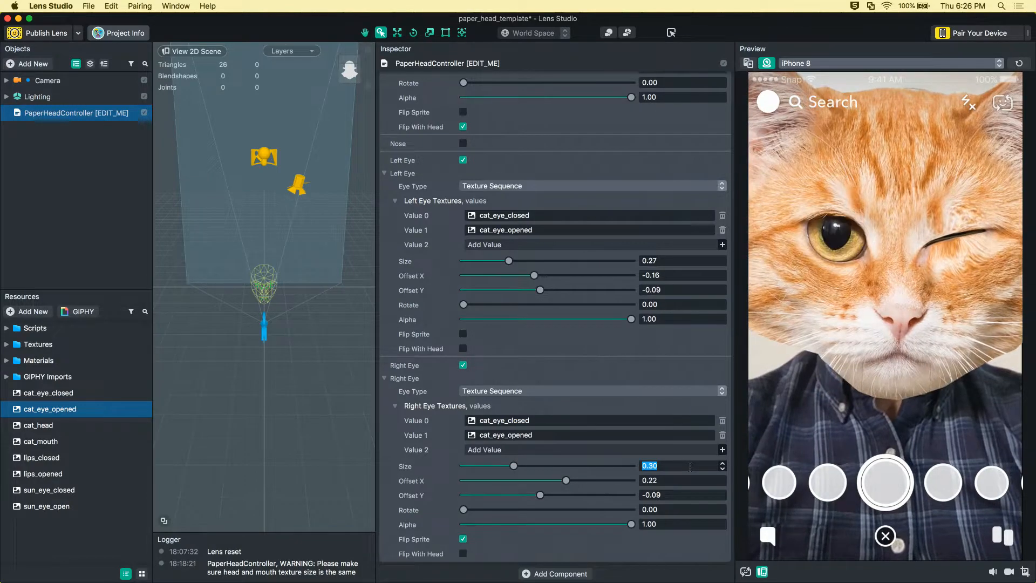
{"action": "left_click", "coordinate": [669, 260]}
{"action": "type", "text": "0.30"}
{"action": "key", "text": "Return"}
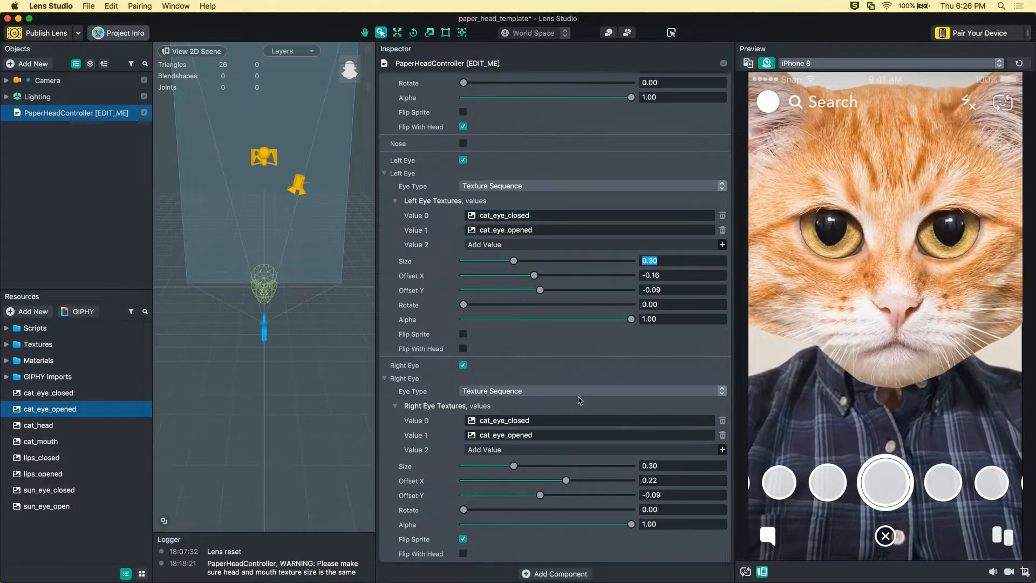
- Fine-tune the right eye's position by setting its Offset X to 0.26 and its Offset Y to -0.11
{"action": "left_click", "coordinate": [723, 477]}
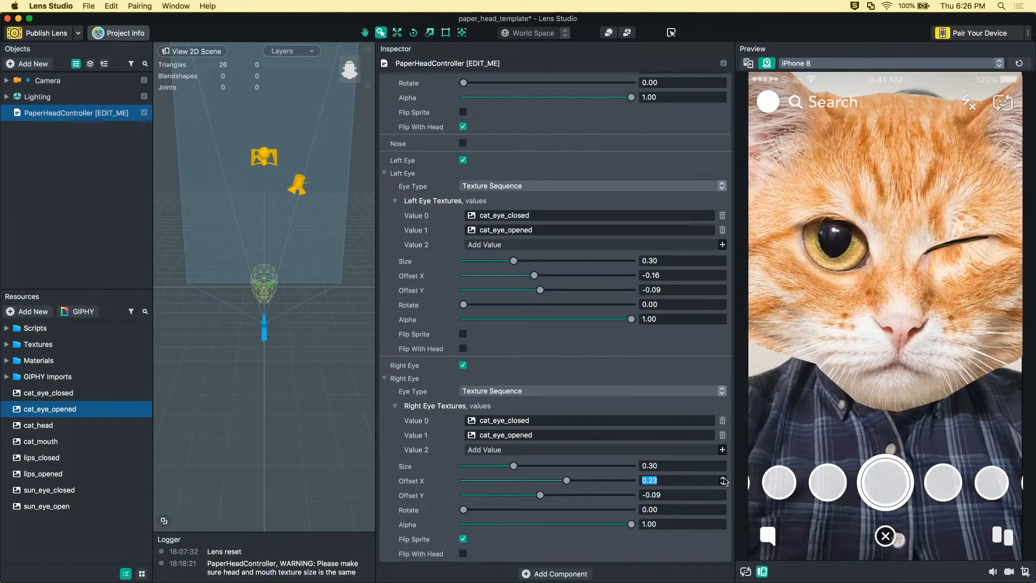
{"action": "left_click", "coordinate": [723, 477]}
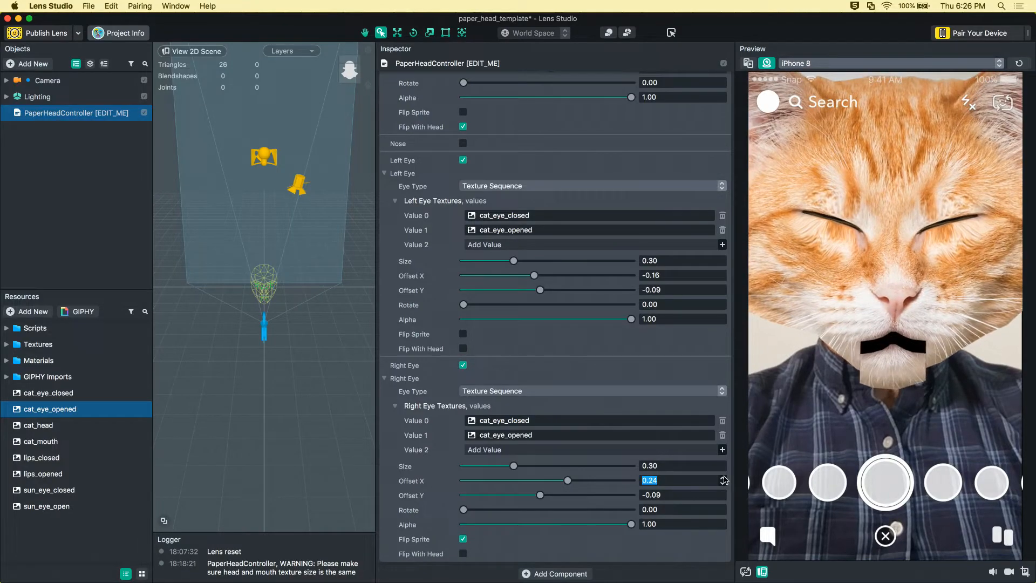
{"action": "left_click", "coordinate": [723, 477]}
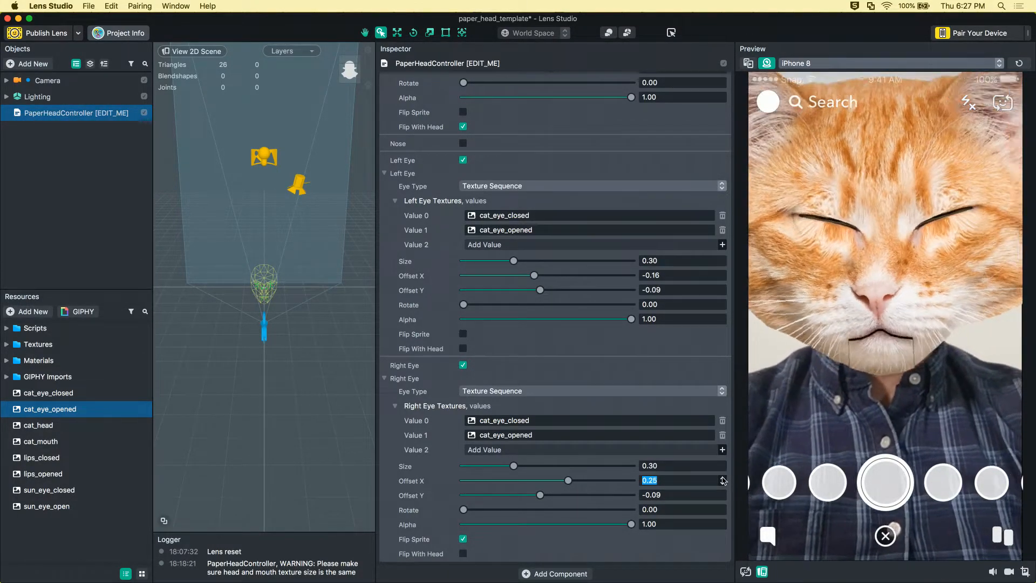
{"action": "left_click", "coordinate": [723, 477]}
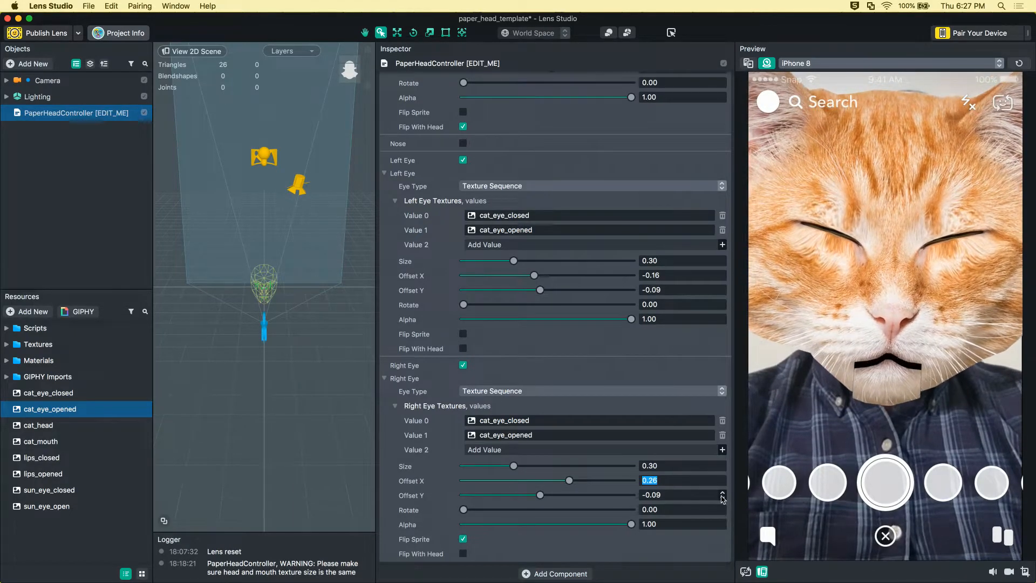
{"action": "left_click", "coordinate": [723, 498]}
{"action": "left_click", "coordinate": [723, 497]}
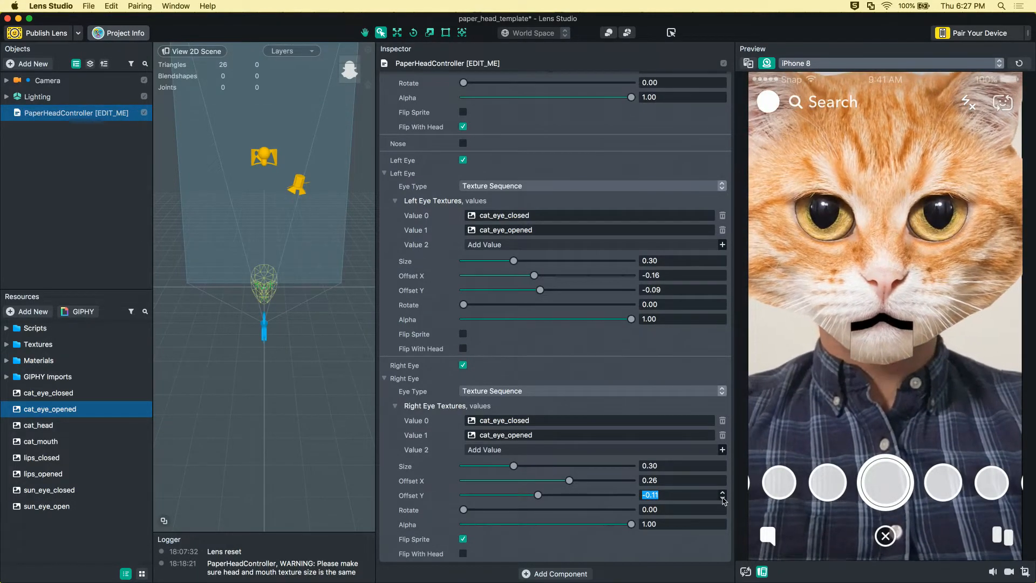
- Disable Mouth, Left Eye and Right Eye in PaperHeadController, and save and close the project
{"action": "scroll", "coordinate": [696, 486], "scroll_direction": "up", "scroll_amount": 5}
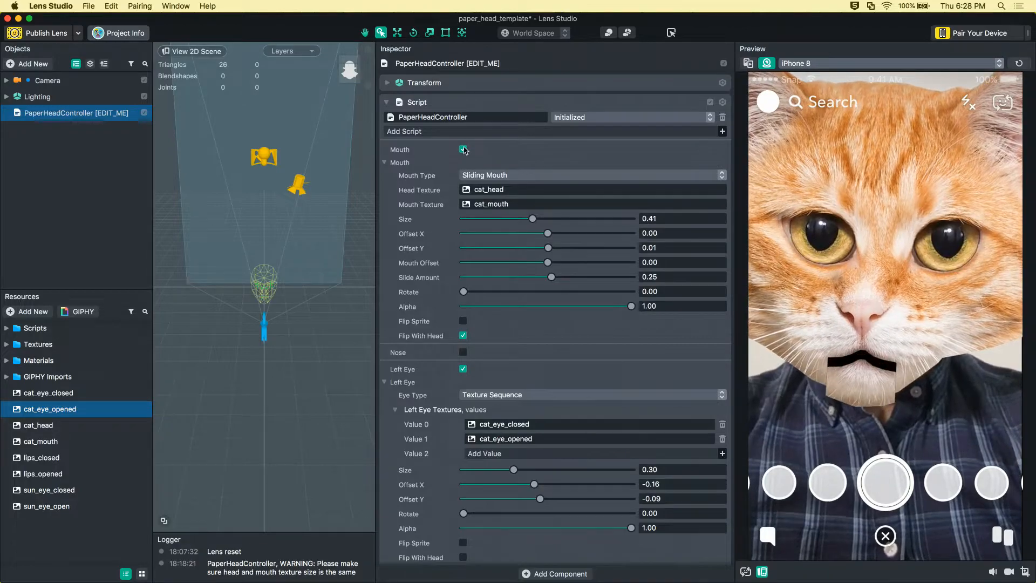
{"action": "left_click", "coordinate": [463, 150]}
{"action": "left_click", "coordinate": [463, 183]}
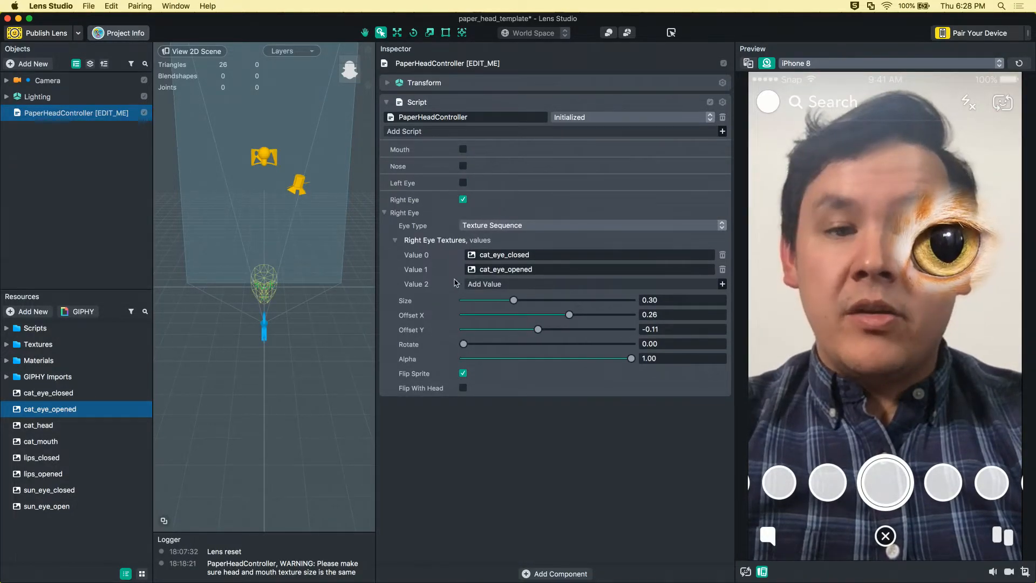
{"action": "left_click", "coordinate": [463, 200]}
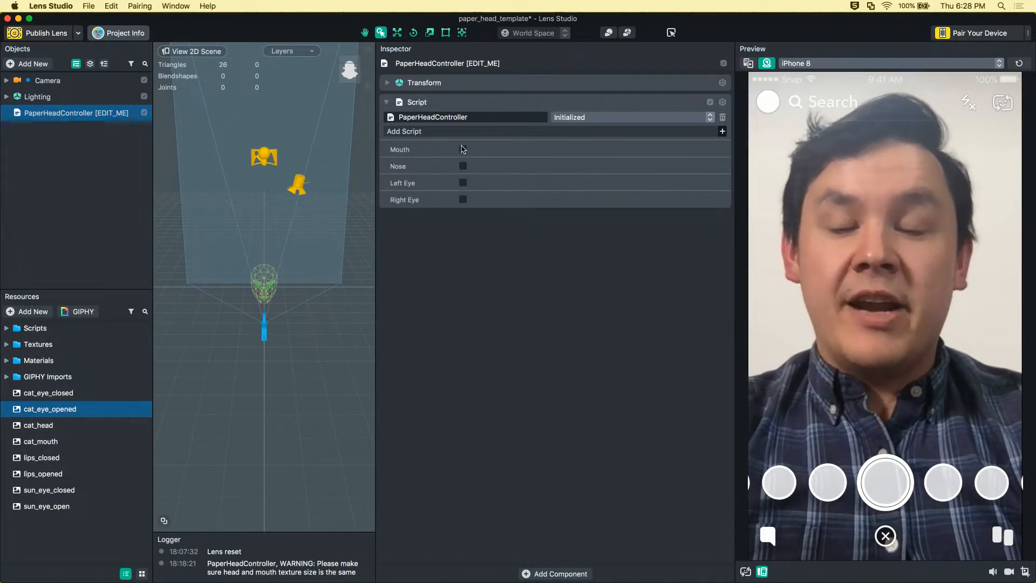
{"action": "key", "text": "super+s"}
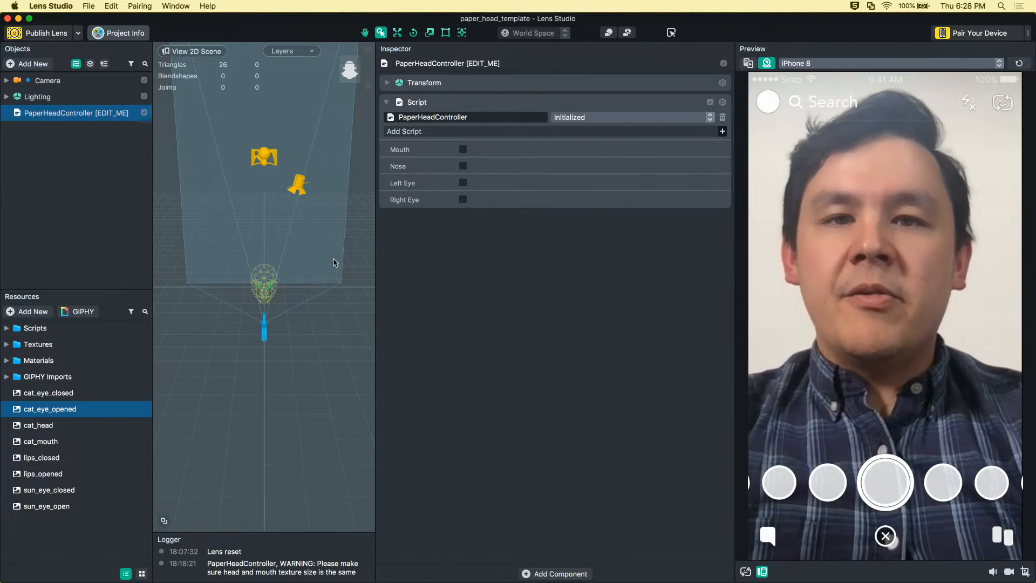
{"action": "left_click", "coordinate": [7, 18]}
- In Finder, open the Paper Head Cat folder on the Desktop and duplicate its paper_head_template folder
{"action": "mouse_move", "coordinate": [97, 564]}
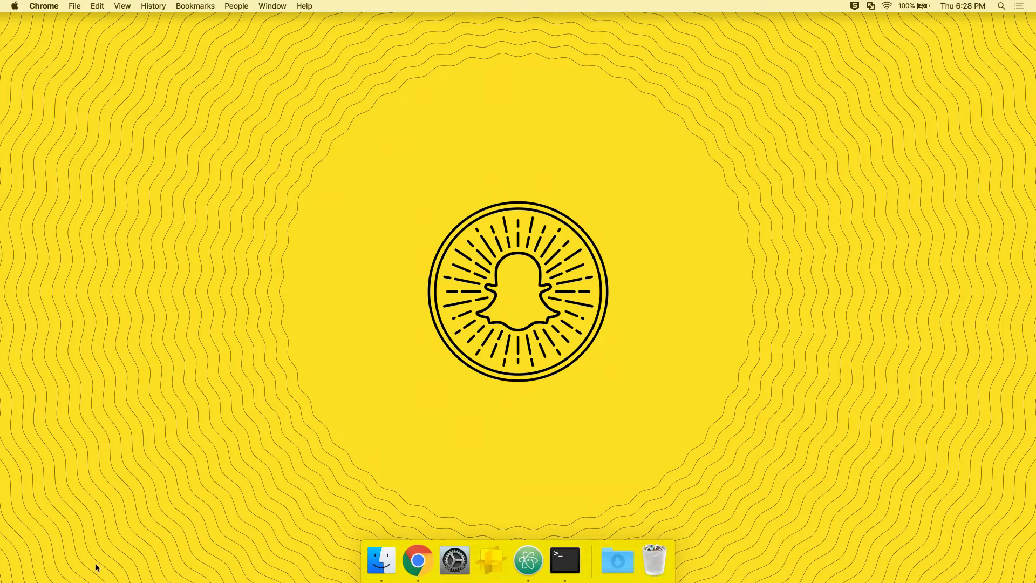
{"action": "left_click", "coordinate": [372, 562]}
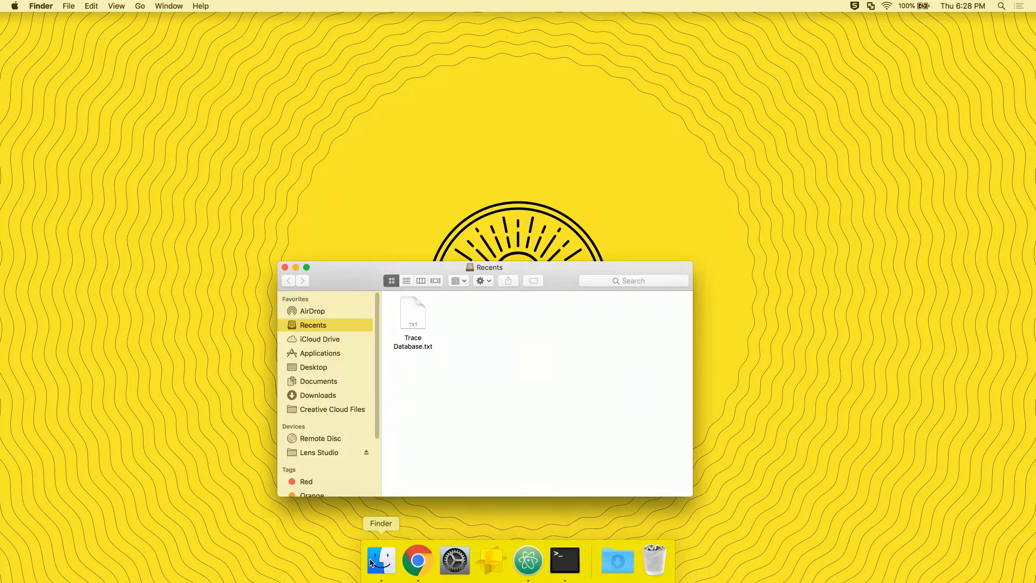
{"action": "left_click", "coordinate": [306, 366]}
{"action": "double_click", "coordinate": [426, 311]}
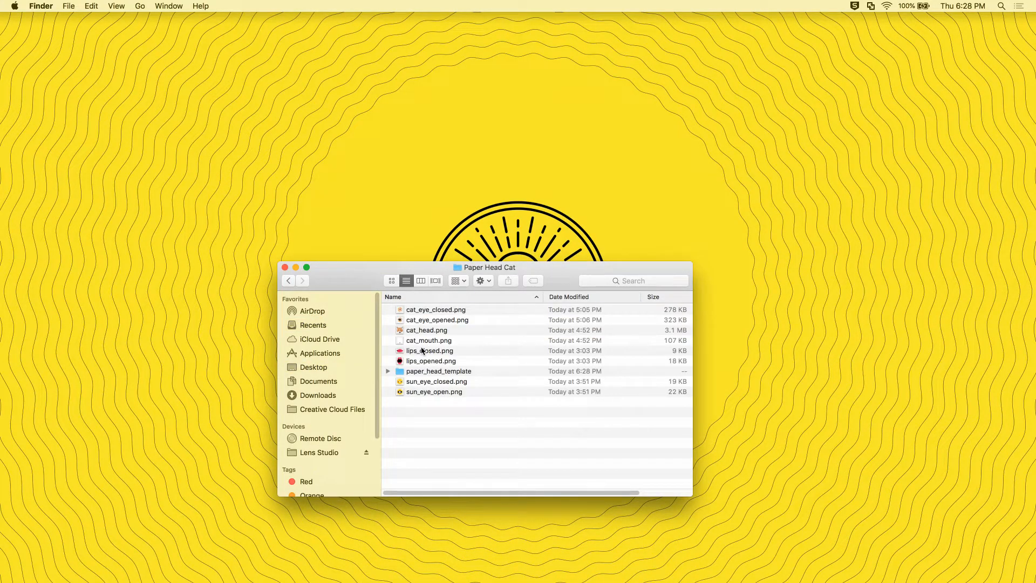
{"action": "left_click", "coordinate": [426, 372]}
{"action": "key", "text": "super+d"}
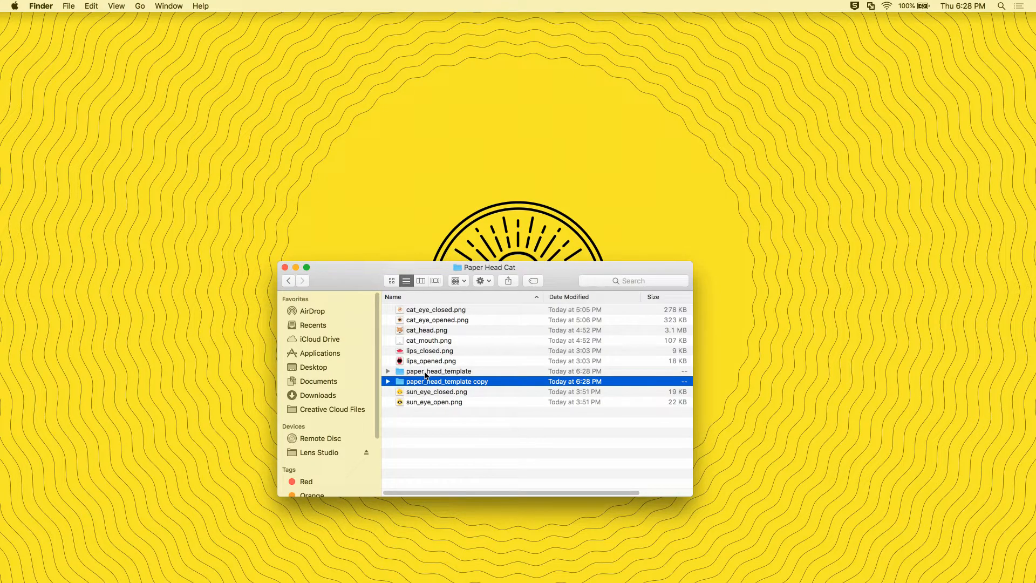
- Rename the original project folder to paper_head_template_cat and its duplicate to paper_head_template
{"action": "left_click", "coordinate": [426, 372]}
{"action": "key", "text": "Return"}
{"action": "type", "text": "_cat"}
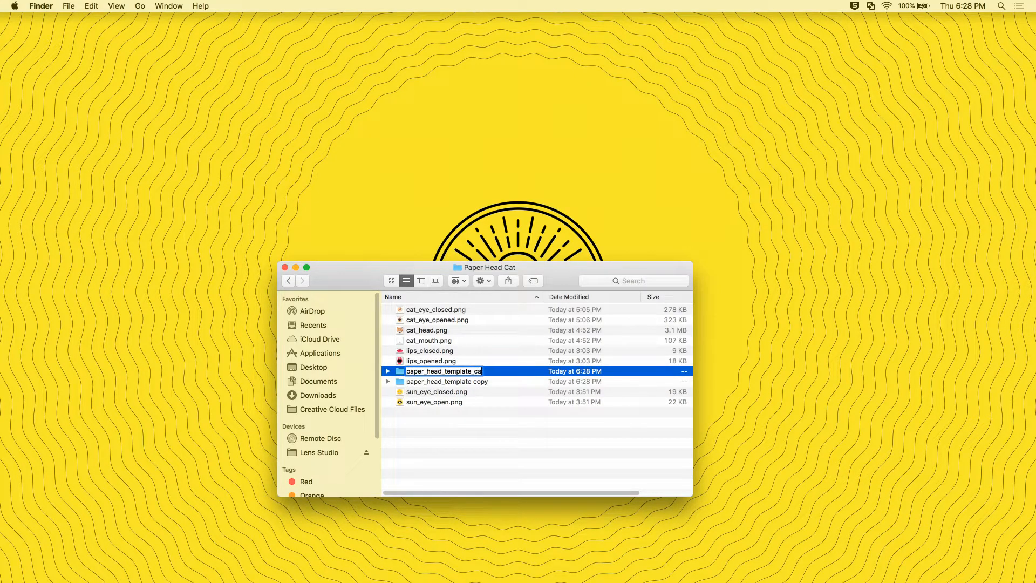
{"action": "key", "text": "Return"}
{"action": "key", "text": "Up"}
{"action": "key", "text": "Return"}
{"action": "key", "text": "Right"}
{"action": "key", "text": "BackSpace"}
{"action": "key", "text": "BackSpace"}
{"action": "key", "text": "BackSpace"}
{"action": "key", "text": "BackSpace"}
{"action": "key", "text": "BackSpace"}
{"action": "key", "text": "Return"}
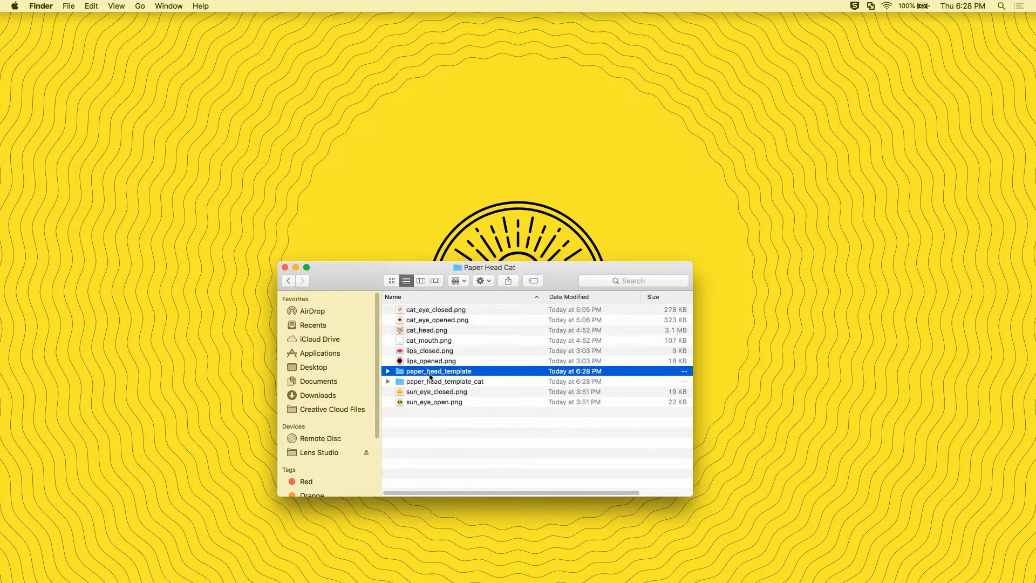
- Open the paper_head_template.lsproj project from the duplicated paper_head_template folder in Lens Studio
{"action": "double_click", "coordinate": [475, 371]}
{"action": "right_click", "coordinate": [430, 320]}
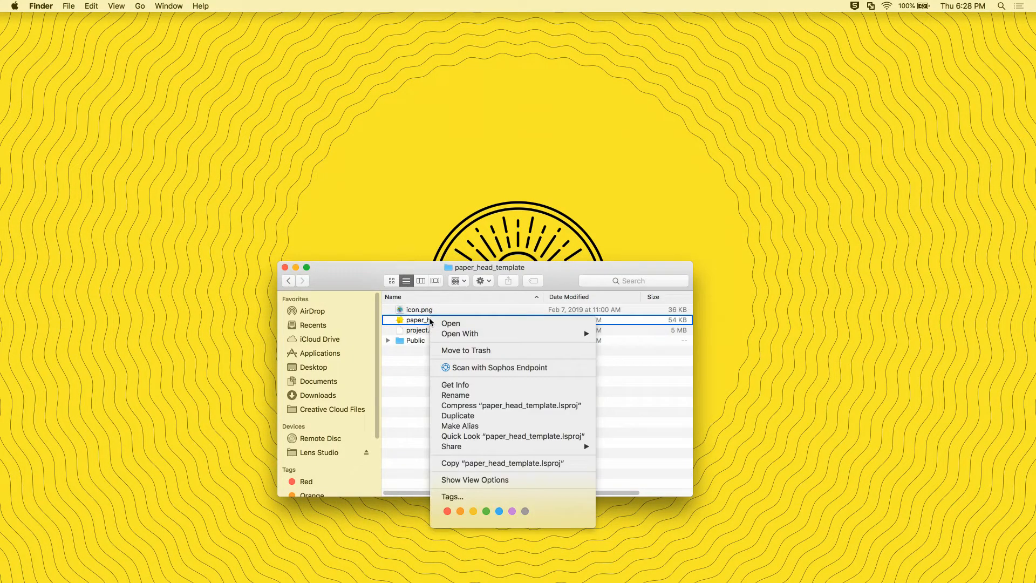
{"action": "mouse_move", "coordinate": [480, 334]}
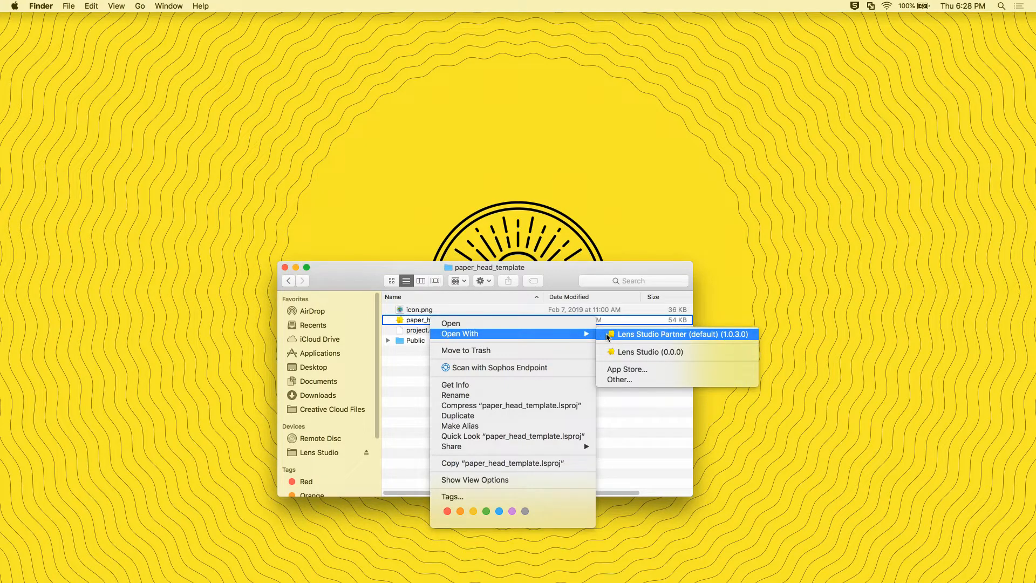
{"action": "left_click", "coordinate": [648, 334]}
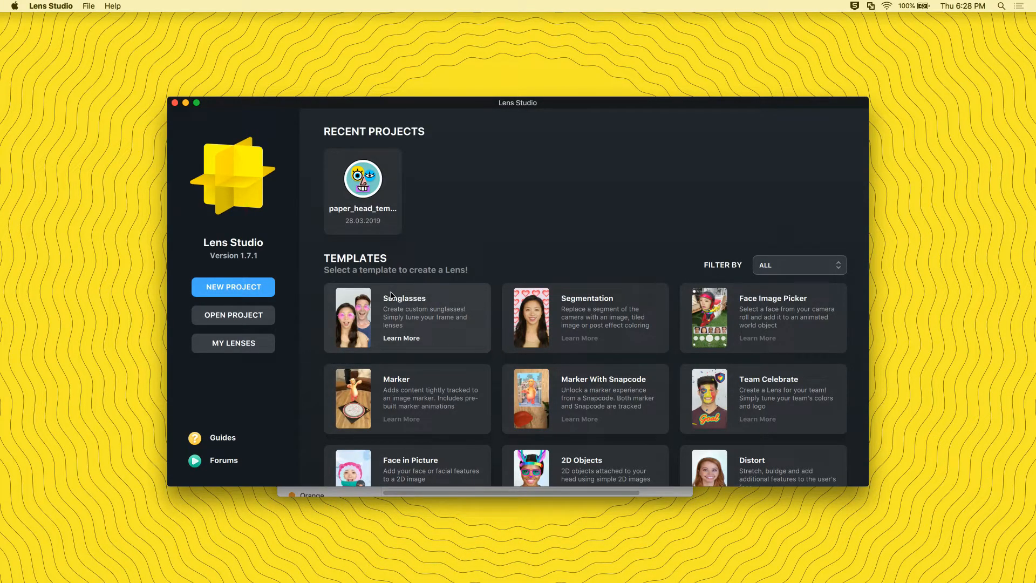
{"action": "left_click", "coordinate": [246, 313]}
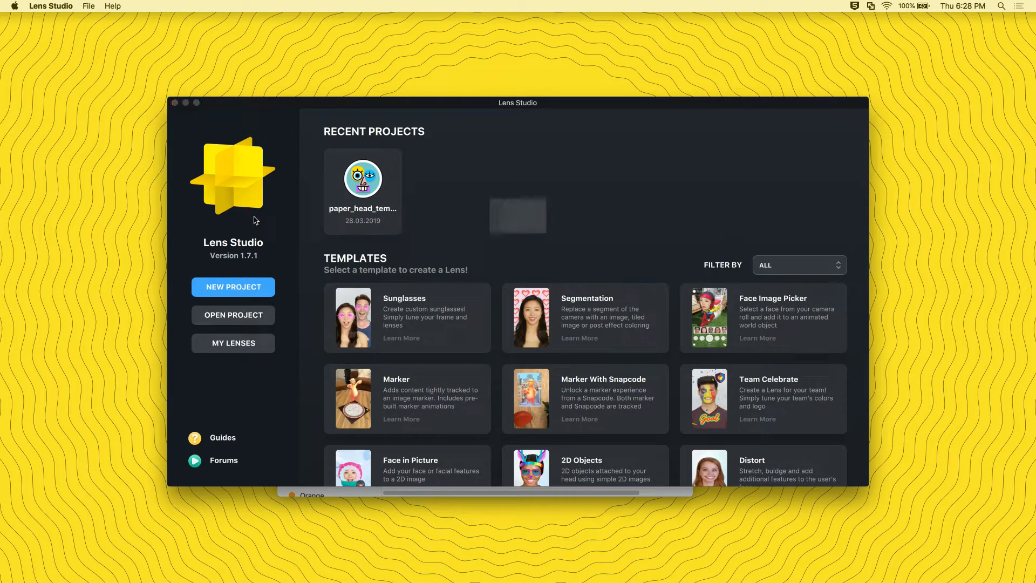
{"action": "left_click", "coordinate": [454, 180]}
{"action": "left_click", "coordinate": [569, 132]}
{"action": "double_click", "coordinate": [569, 132]}
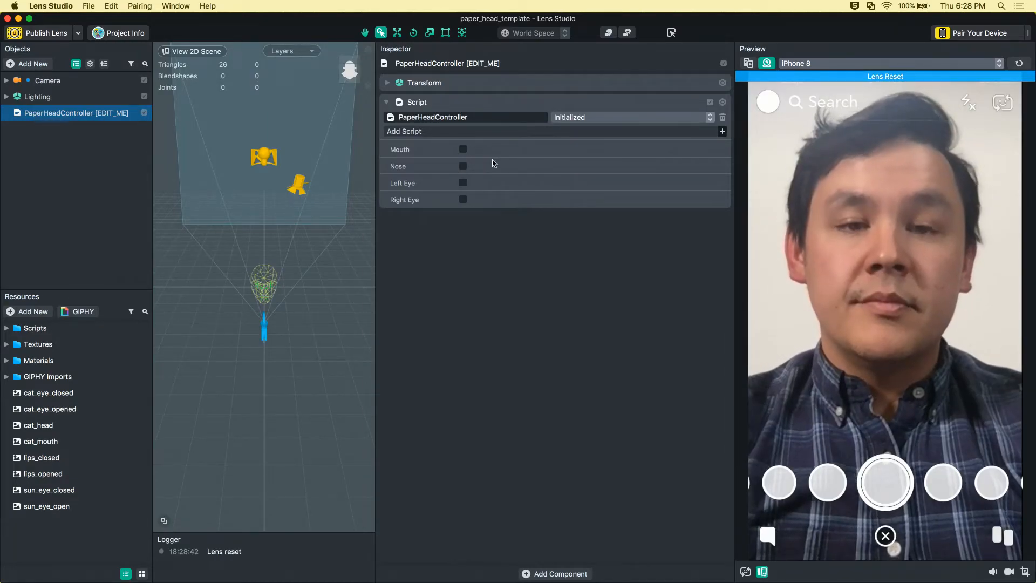
- Enable Mouth in PaperHeadController and set its Mouth Type to Texture Sequence
{"action": "left_click", "coordinate": [462, 150]}
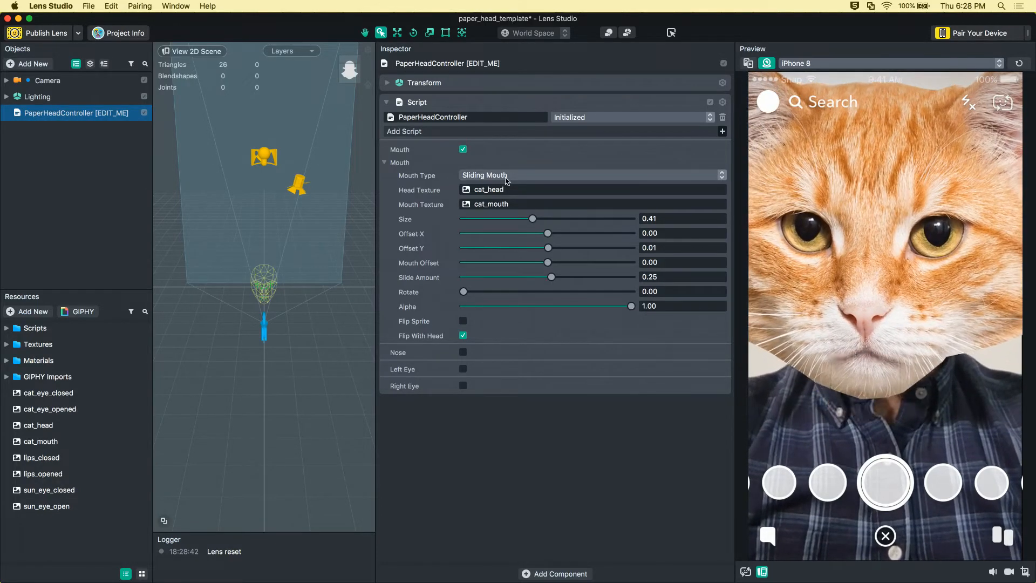
{"action": "left_click", "coordinate": [506, 177]}
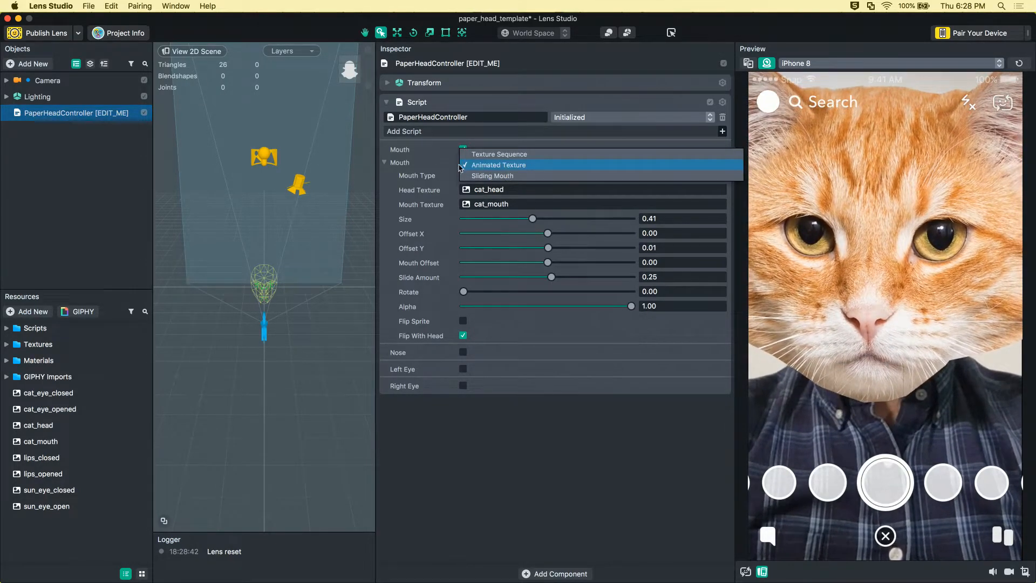
{"action": "left_click", "coordinate": [429, 153]}
{"action": "left_click", "coordinate": [462, 149]}
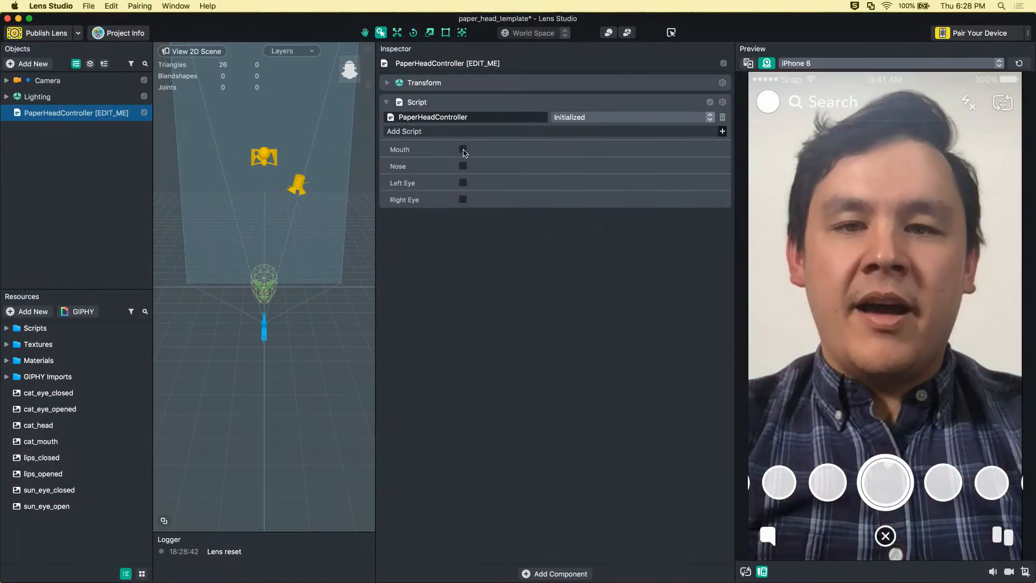
{"action": "left_click", "coordinate": [462, 150]}
{"action": "left_click", "coordinate": [491, 175]}
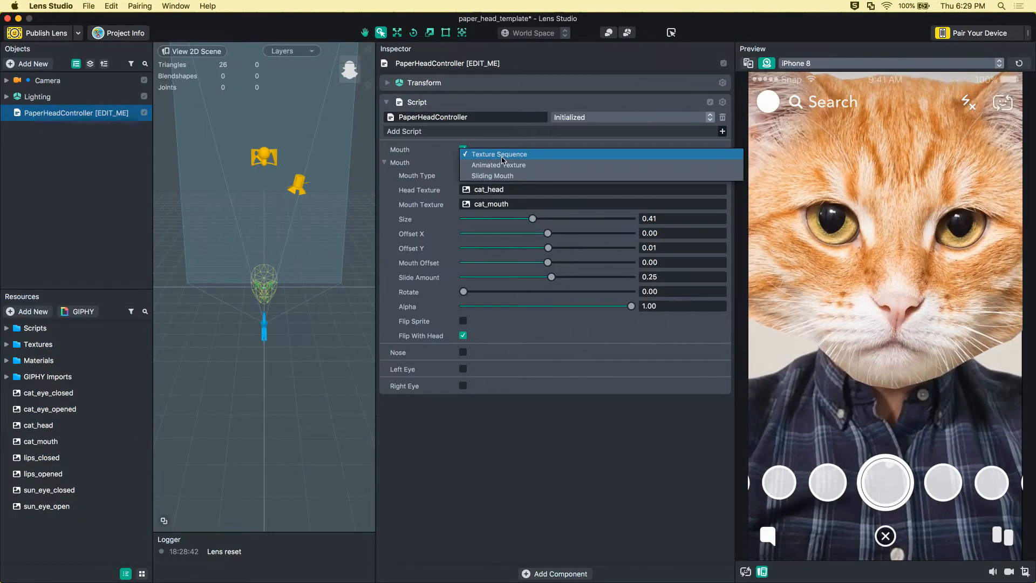
{"action": "left_click", "coordinate": [491, 154]}
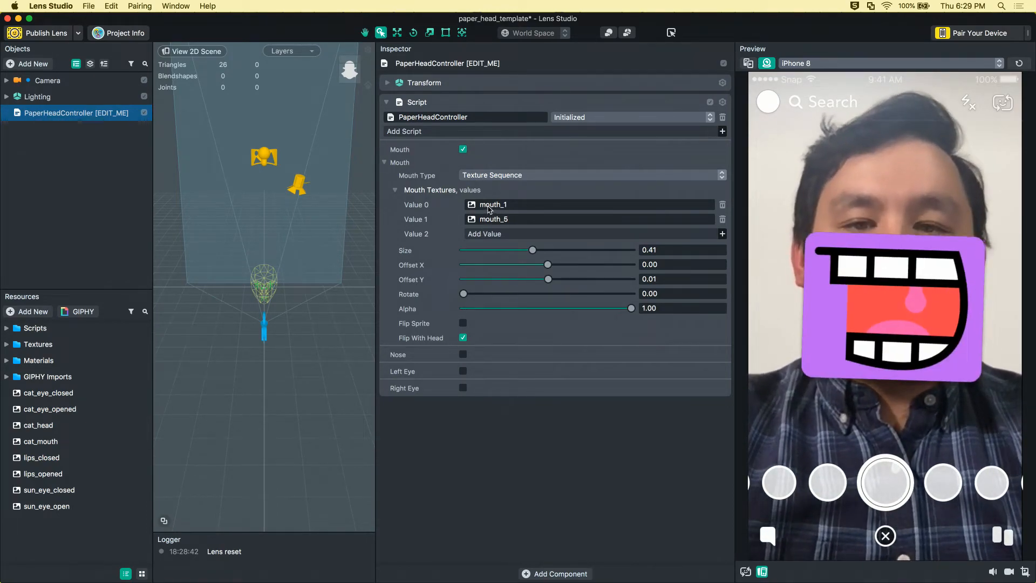
- Replace the Mouth Textures with lips_closed as Value 0 and lips_opened as Value 1, and reduce the mouth's Size to 0.22
{"action": "left_click", "coordinate": [489, 211]}
{"action": "left_click", "coordinate": [444, 283]}
{"action": "double_click", "coordinate": [444, 284]}
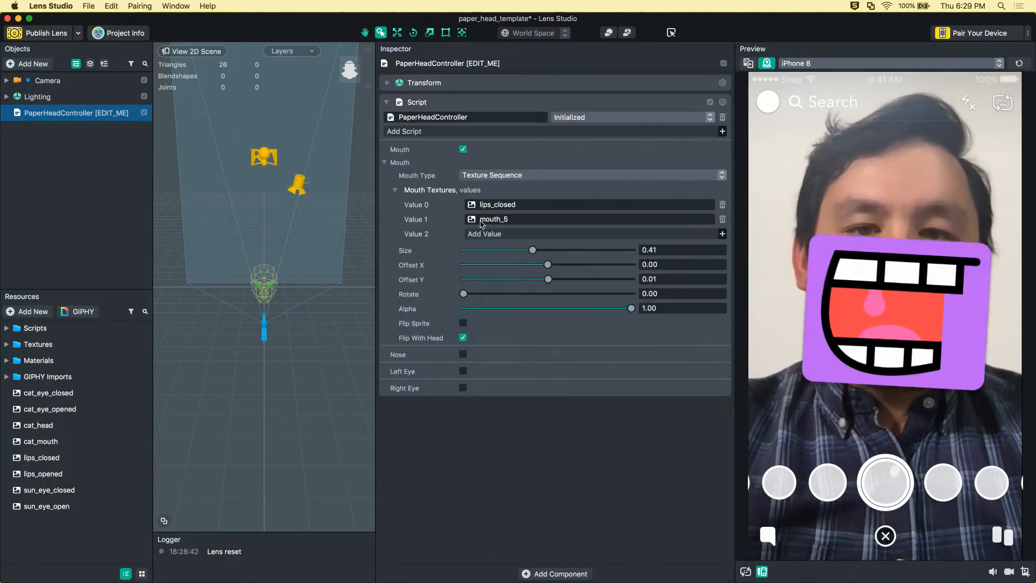
{"action": "left_click", "coordinate": [484, 221]}
{"action": "double_click", "coordinate": [417, 300]}
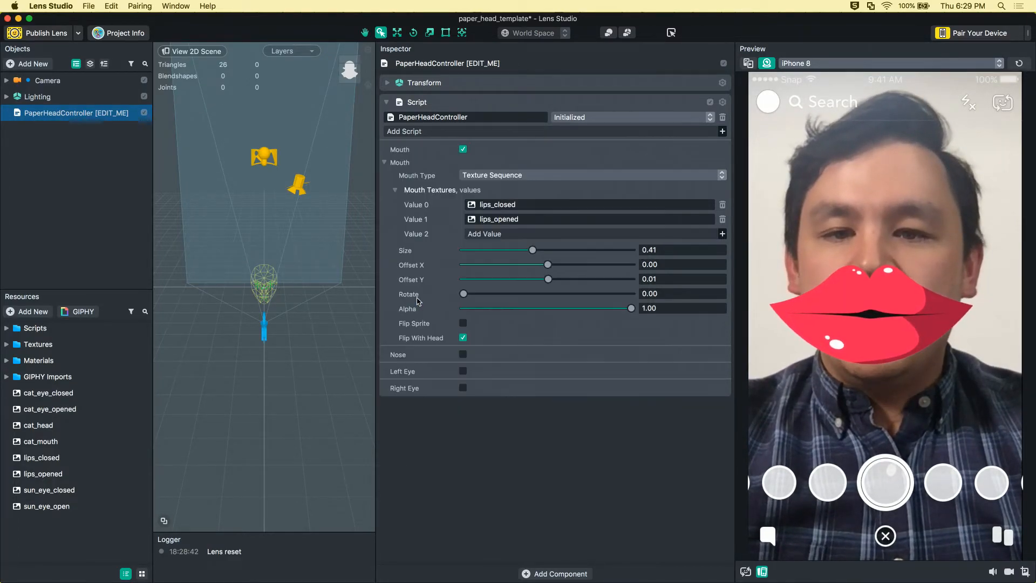
{"action": "left_click_drag", "start_coordinate": [534, 250], "coordinate": [502, 251]}
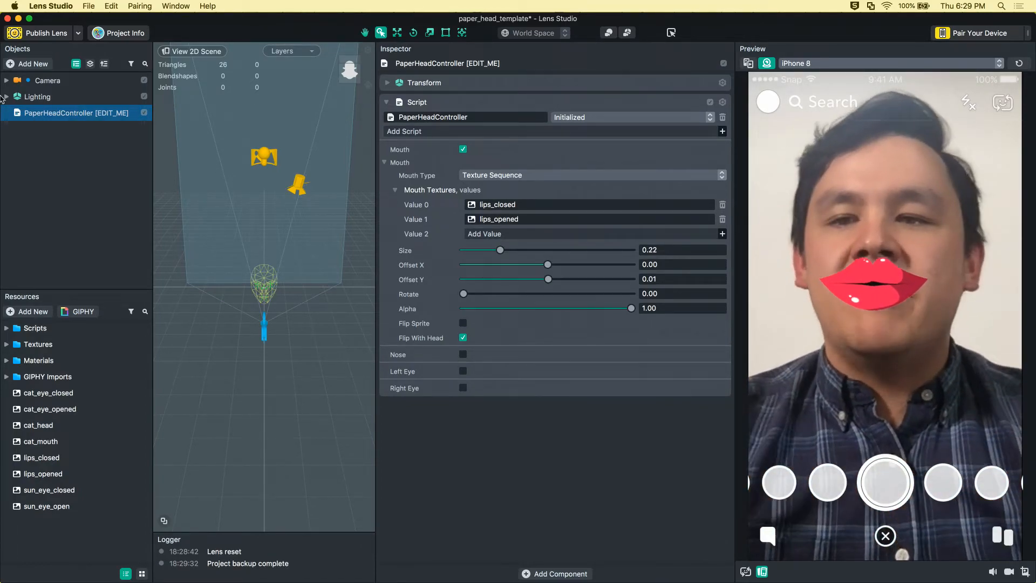
- Add a Face Stretch object under the Camera's Effects object
{"action": "left_click", "coordinate": [7, 80]}
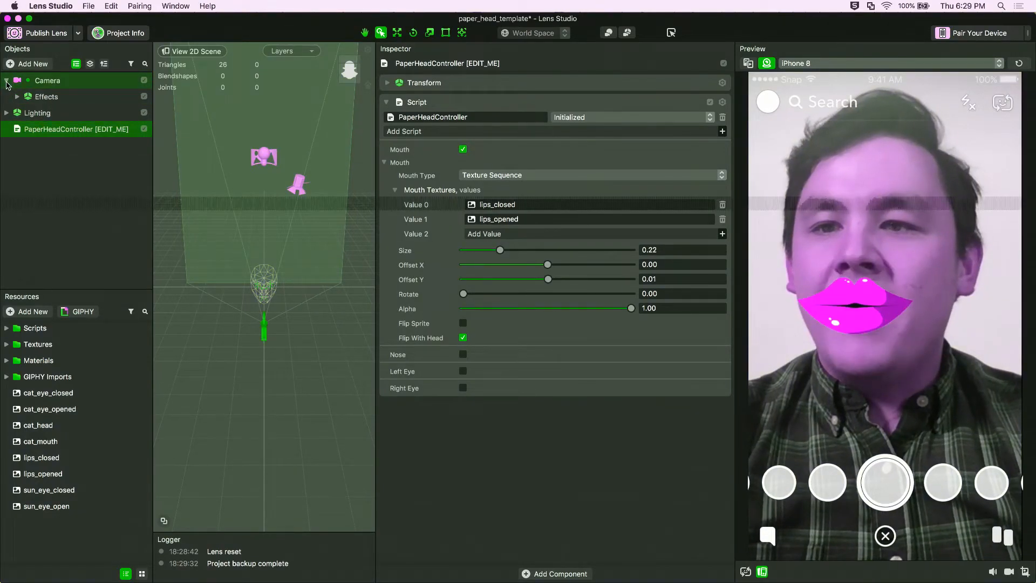
{"action": "left_click", "coordinate": [17, 96]}
{"action": "left_click", "coordinate": [39, 96]}
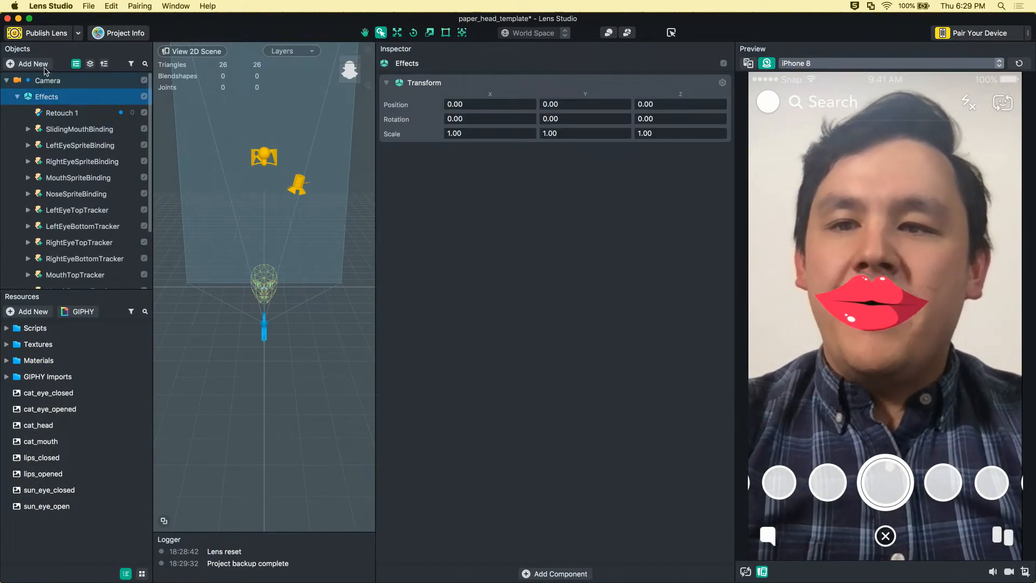
{"action": "left_click", "coordinate": [32, 64]}
{"action": "type", "text": "fac"}
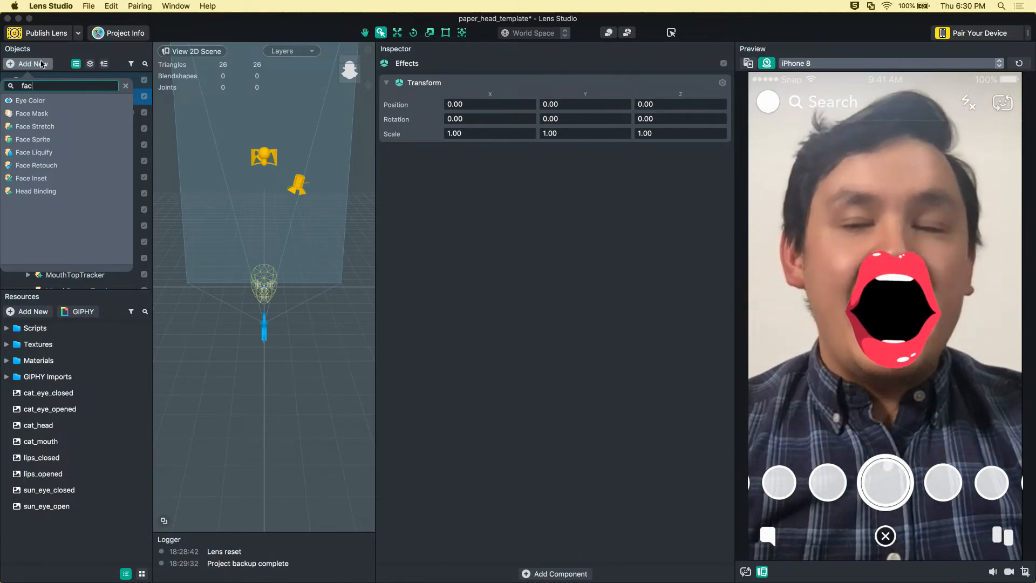
{"action": "left_click", "coordinate": [69, 127]}
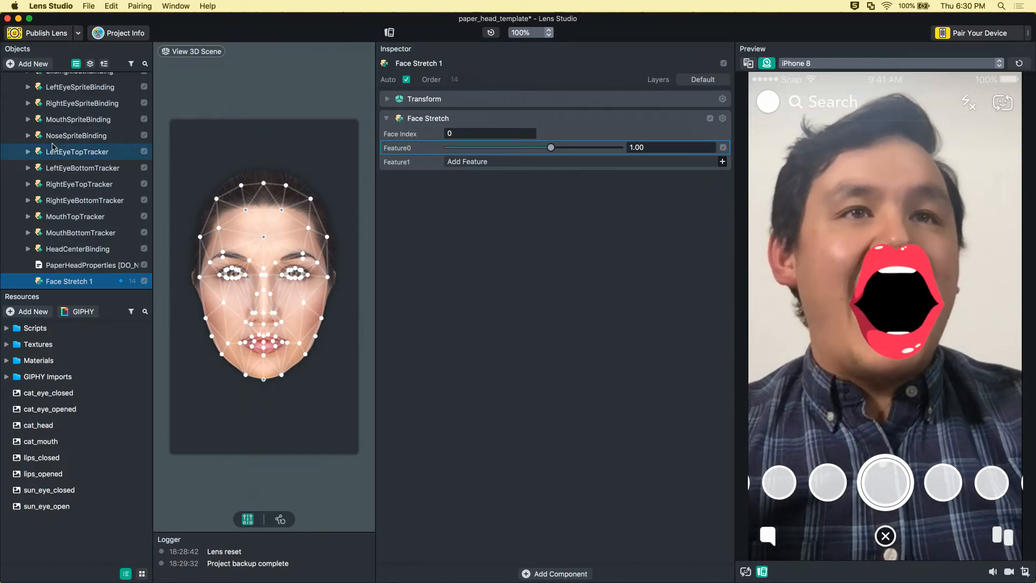
{"action": "left_click", "coordinate": [29, 64]}
{"action": "type", "text": "face"}
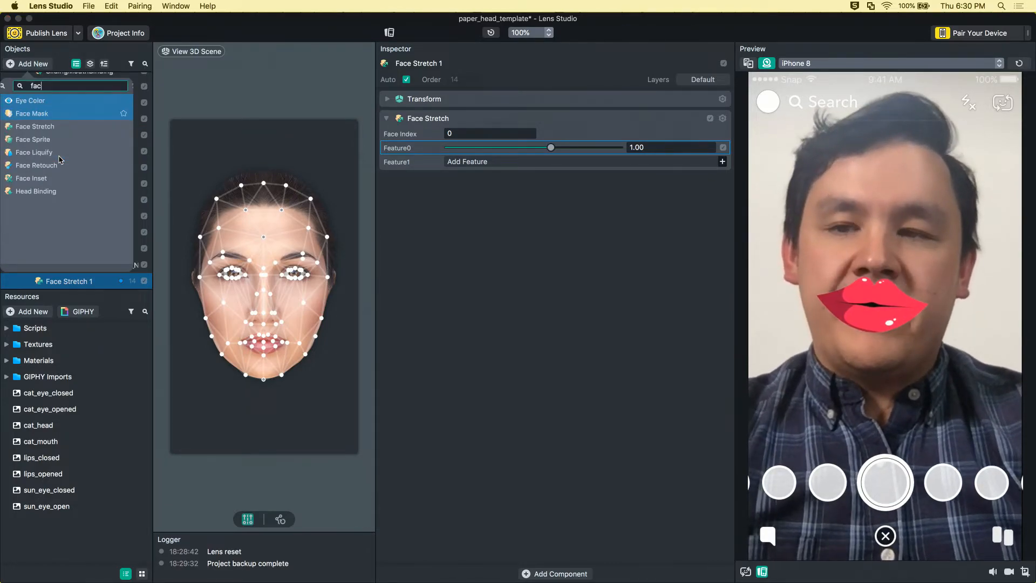
{"action": "left_click", "coordinate": [36, 151]}
{"action": "scroll", "coordinate": [53, 277], "scroll_direction": "down", "scroll_amount": 2}
{"action": "scroll", "coordinate": [55, 278], "scroll_direction": "up", "scroll_amount": 2}
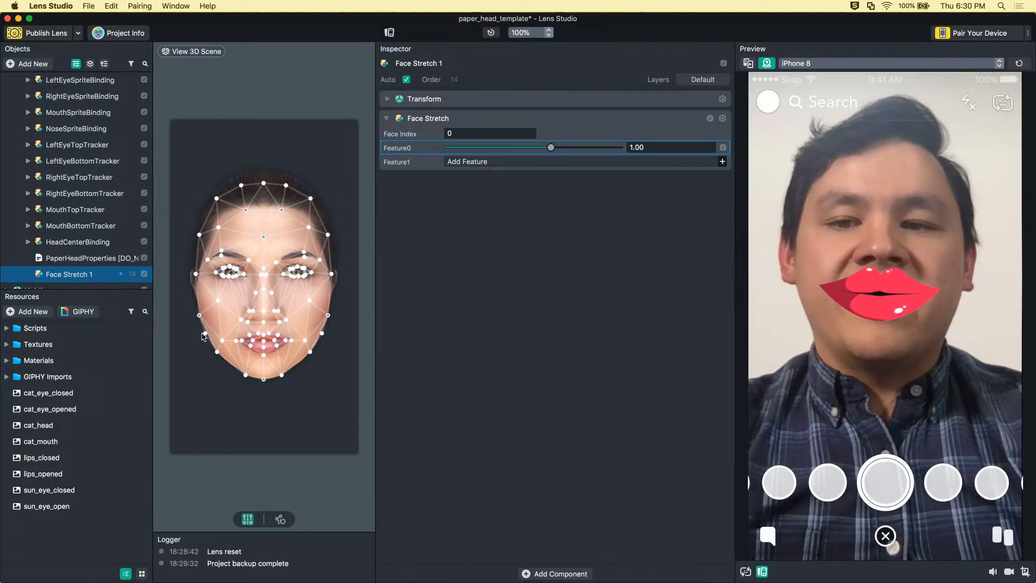
- Widen the face in Face Stretch 1 by moving its cheek and jaw points outward, and disable the object
{"action": "left_click_drag", "start_coordinate": [200, 335], "coordinate": [204, 335]}
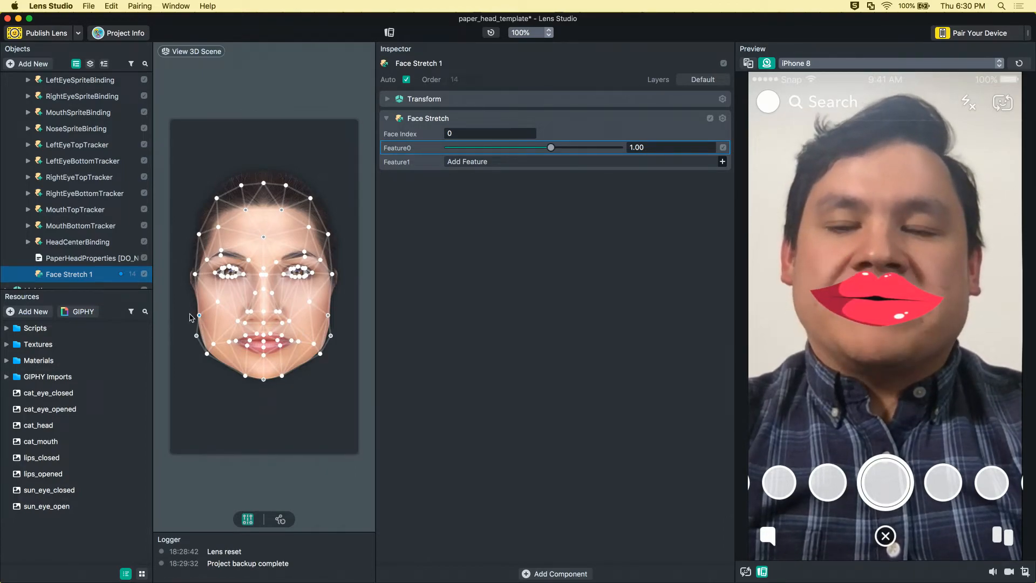
{"action": "left_click_drag", "start_coordinate": [189, 314], "coordinate": [193, 313]}
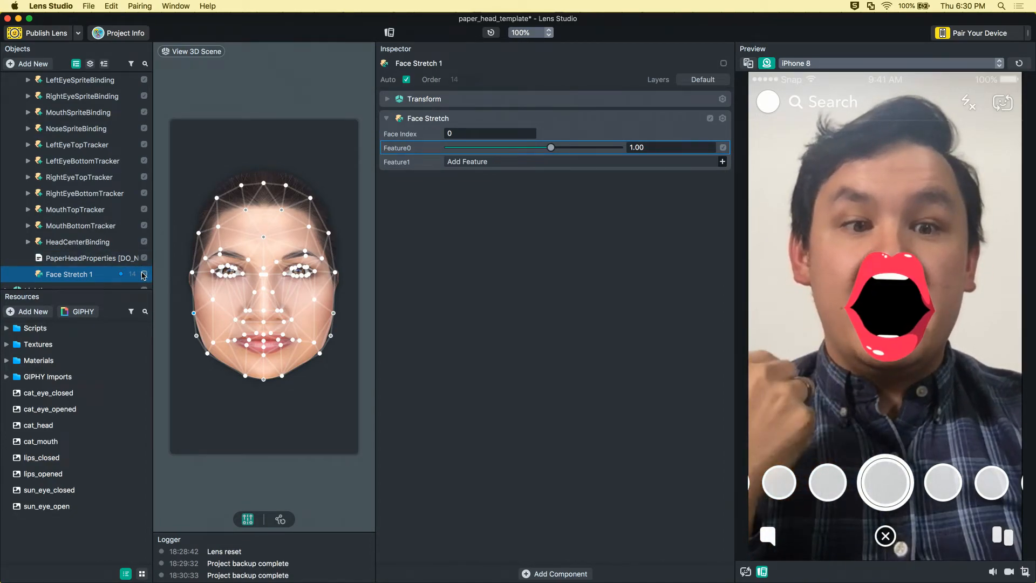
{"action": "left_click", "coordinate": [144, 274]}
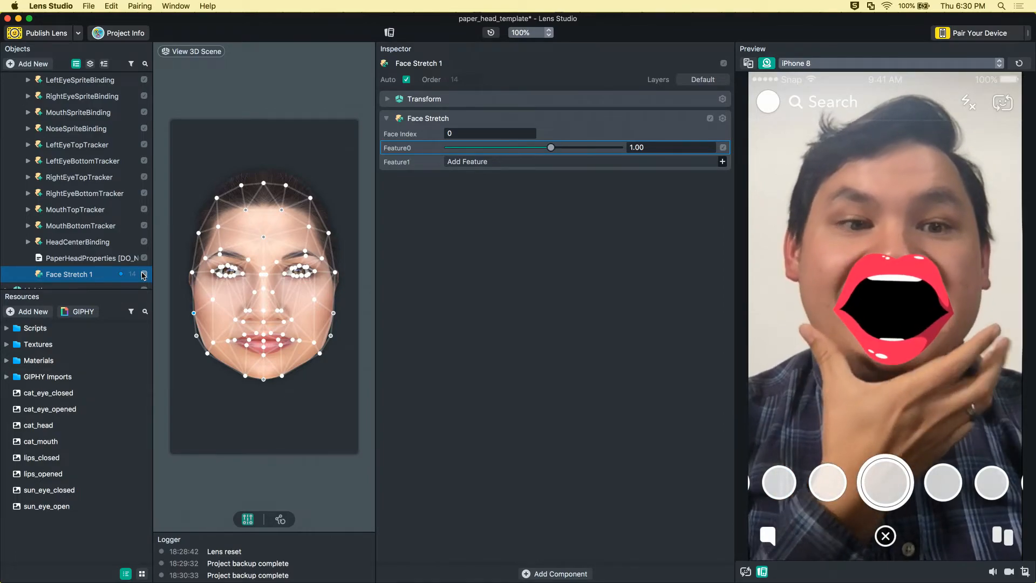
{"action": "left_click_drag", "start_coordinate": [197, 336], "coordinate": [177, 310]}
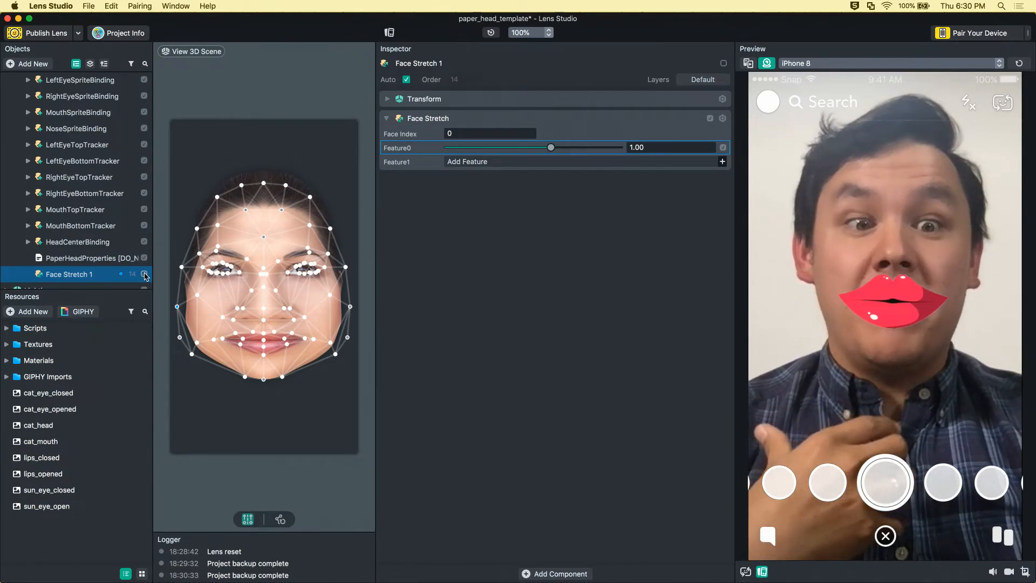
{"action": "left_click", "coordinate": [144, 274]}
- Collapse the Effects and Camera hierarchy, and in PaperHeadController disable Mouth and enable Left Eye
{"action": "scroll", "coordinate": [94, 233], "scroll_direction": "up", "scroll_amount": 5}
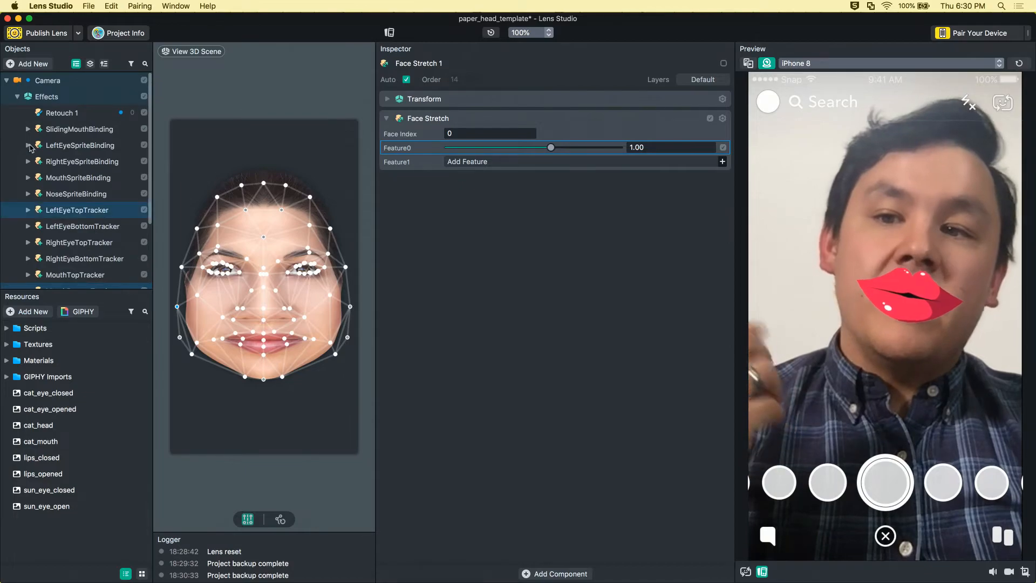
{"action": "left_click", "coordinate": [17, 97]}
{"action": "left_click", "coordinate": [7, 80]}
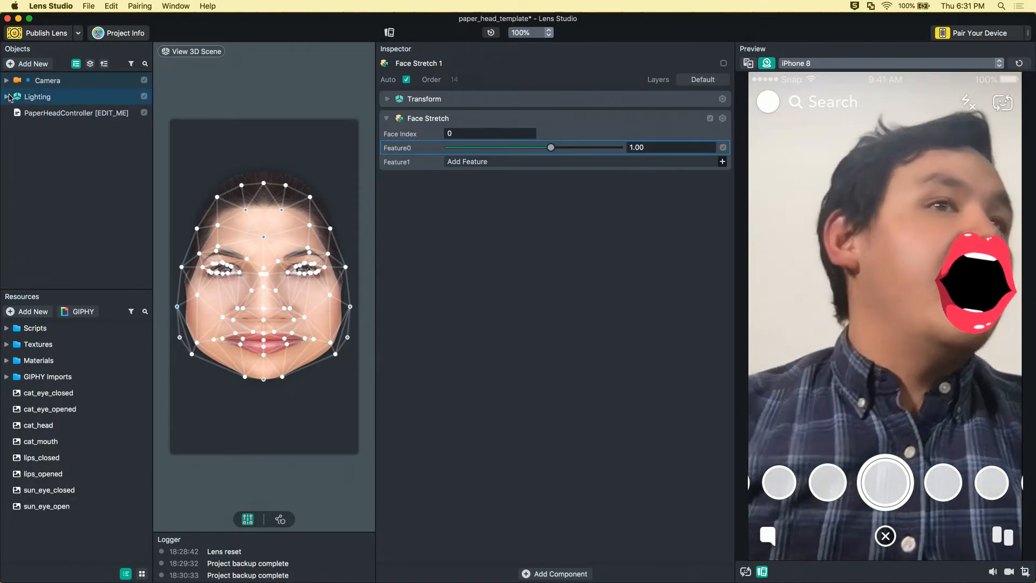
{"action": "left_click", "coordinate": [26, 115]}
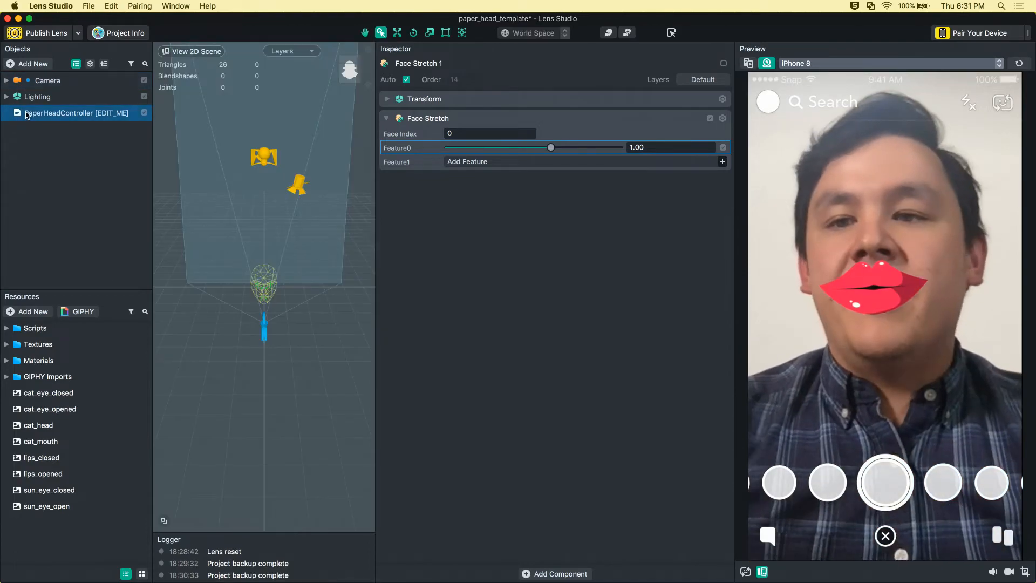
{"action": "left_click", "coordinate": [463, 149]}
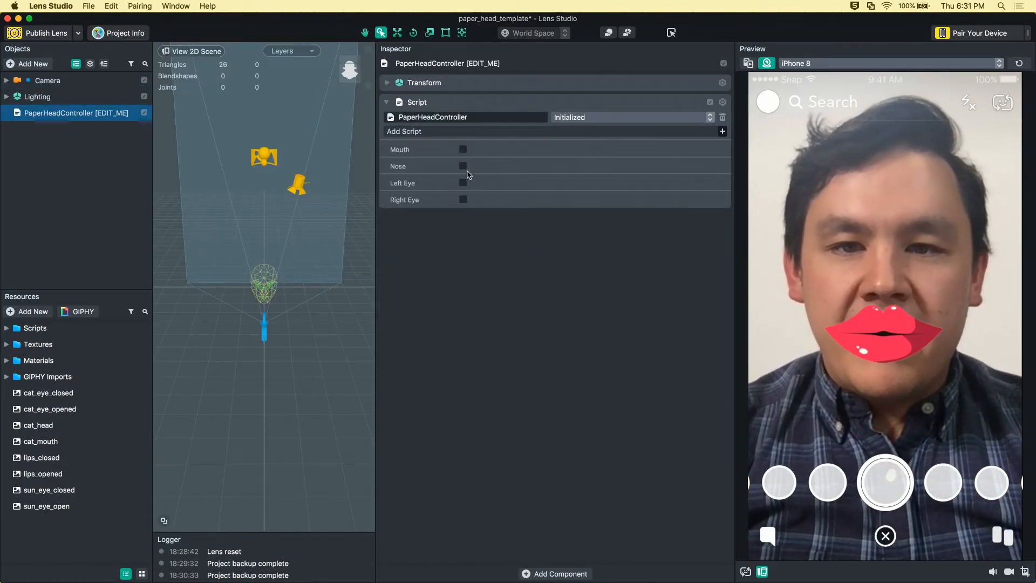
{"action": "left_click", "coordinate": [463, 183]}
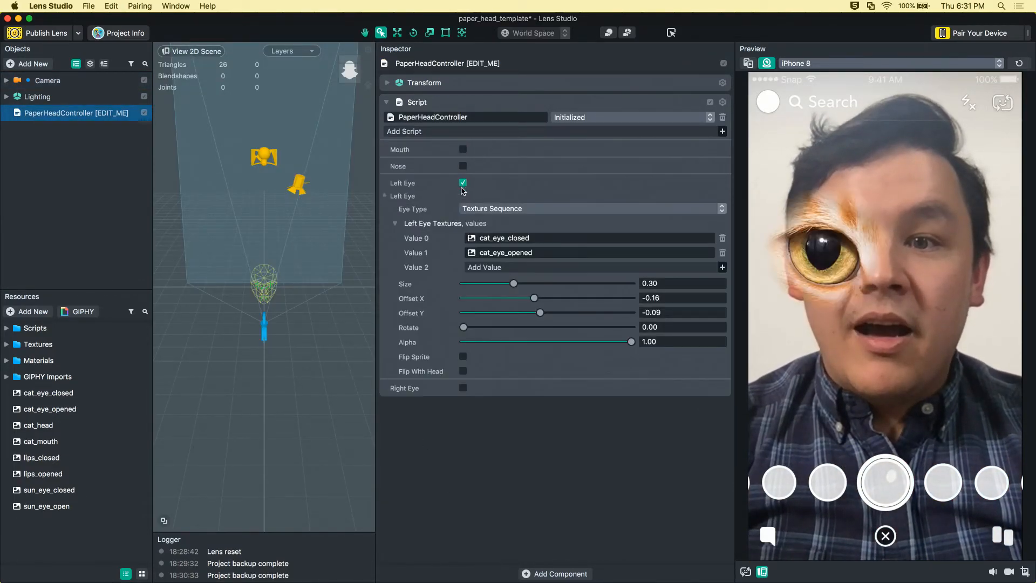
- Assign sun_eye_open as Value 0 and sun_eye_closed as Value 1 of the Left Eye Textures
{"action": "left_click", "coordinate": [561, 241]}
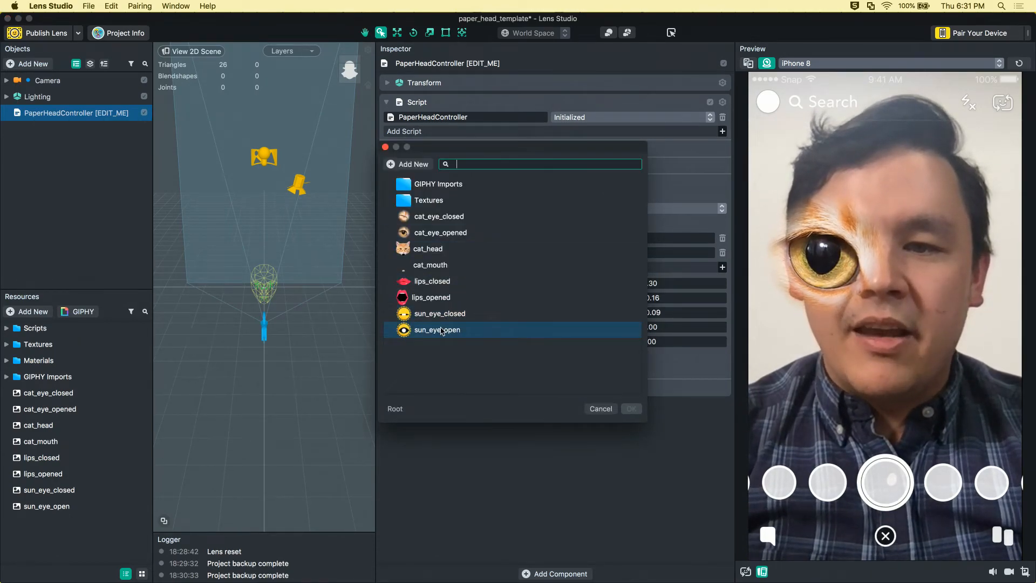
{"action": "double_click", "coordinate": [441, 330]}
{"action": "left_click", "coordinate": [496, 252]}
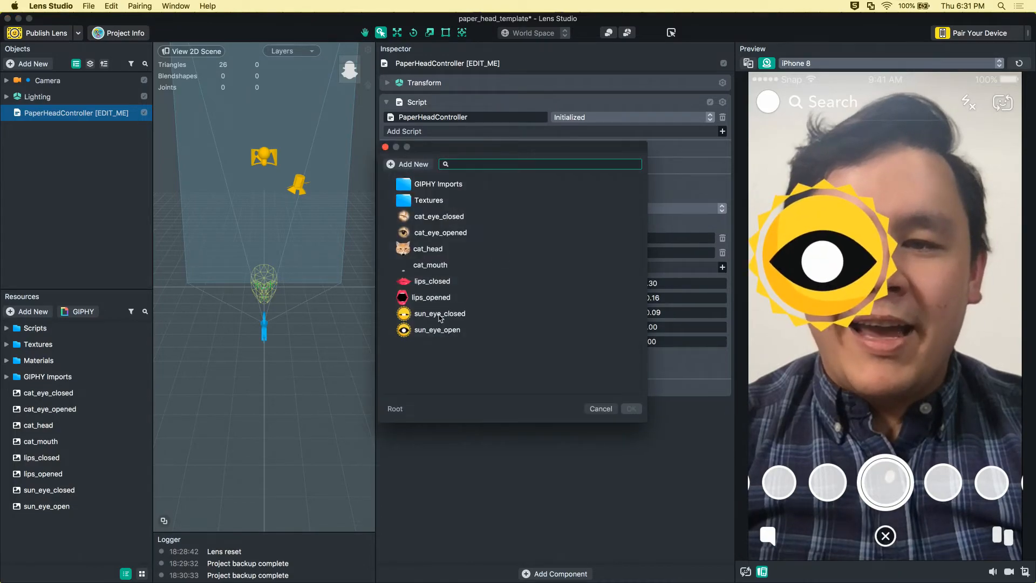
{"action": "double_click", "coordinate": [440, 315]}
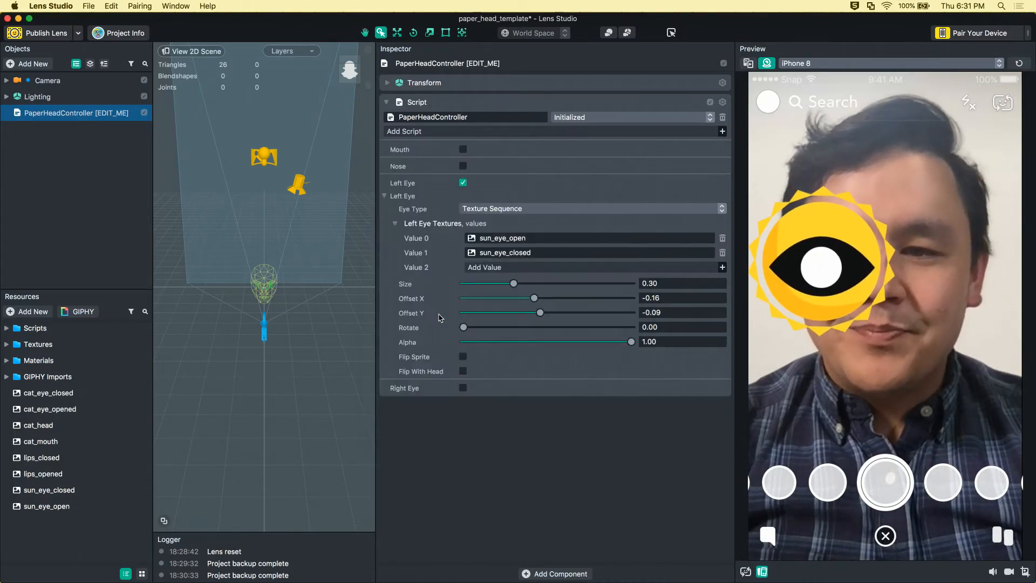
- Swap the Left Eye Textures so Value 0 is sun_eye_closed and Value 1 is sun_eye_open
{"action": "left_click", "coordinate": [500, 252]}
{"action": "double_click", "coordinate": [433, 315]}
{"action": "left_click", "coordinate": [500, 253]}
{"action": "double_click", "coordinate": [437, 329]}
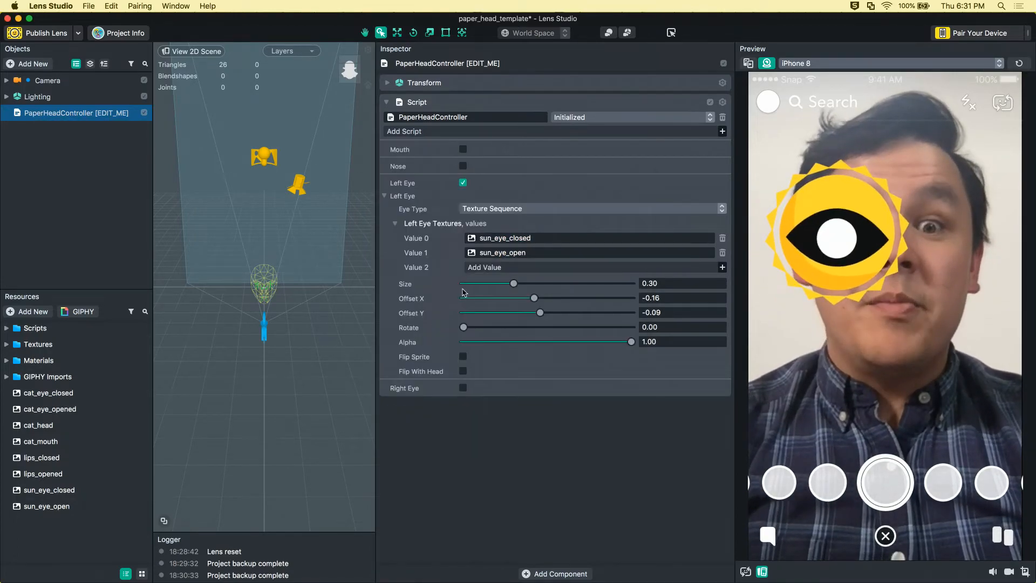
- Reduce the left eye's Size to 0.14 and set both Offset X and Offset Y to 0
{"action": "left_click_drag", "start_coordinate": [513, 283], "coordinate": [489, 287]}
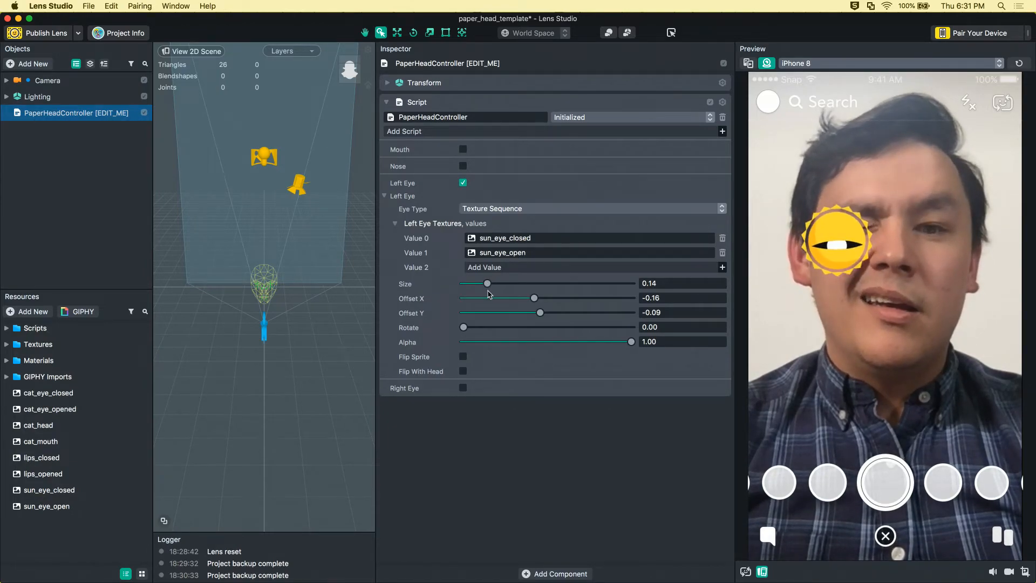
{"action": "left_click", "coordinate": [547, 300]}
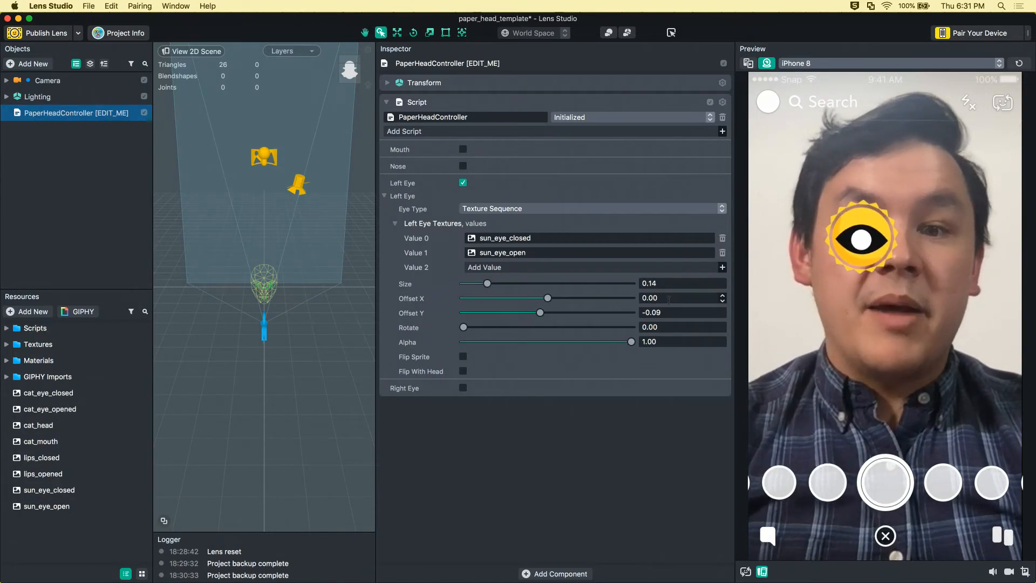
{"action": "key", "text": "Tab"}
{"action": "type", "text": "0"}
{"action": "key", "text": "Return"}
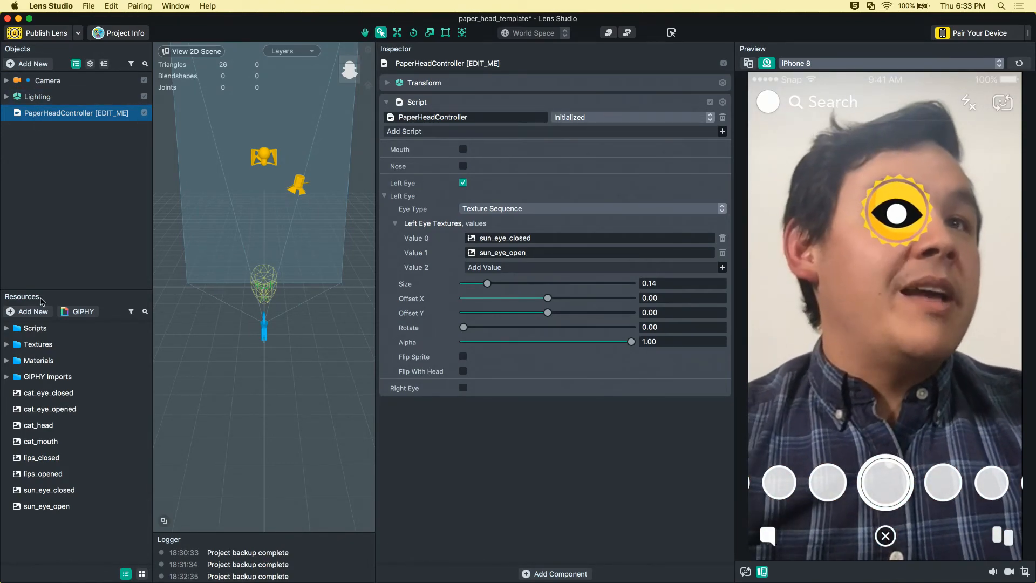
- Open the PaperHeadController script from the Scripts folder in Atom, and close the Welcome and Telemetry Consent pages
{"action": "left_click", "coordinate": [8, 329]}
{"action": "left_click", "coordinate": [6, 328]}
{"action": "left_click", "coordinate": [22, 345]}
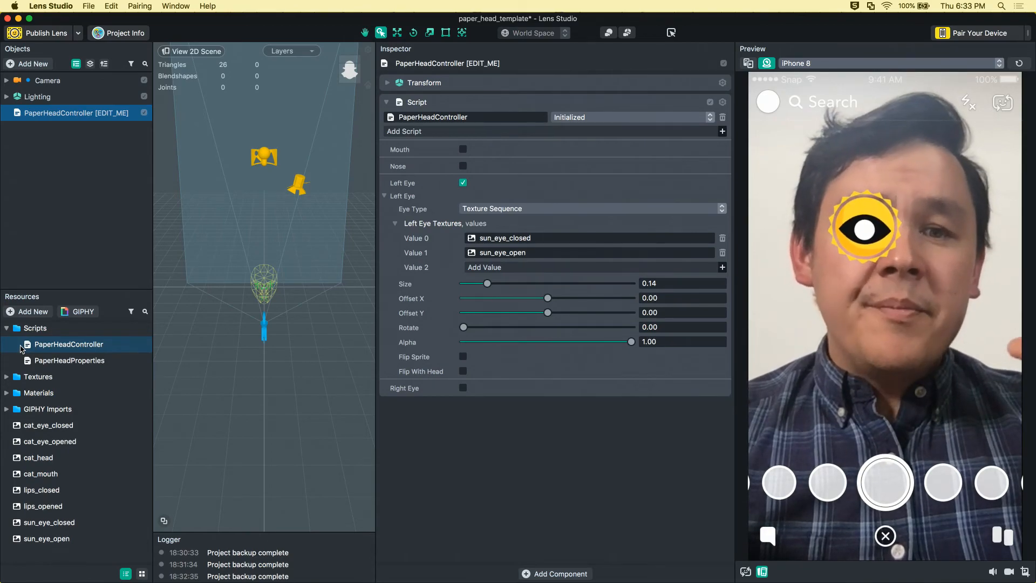
{"action": "double_click", "coordinate": [21, 348]}
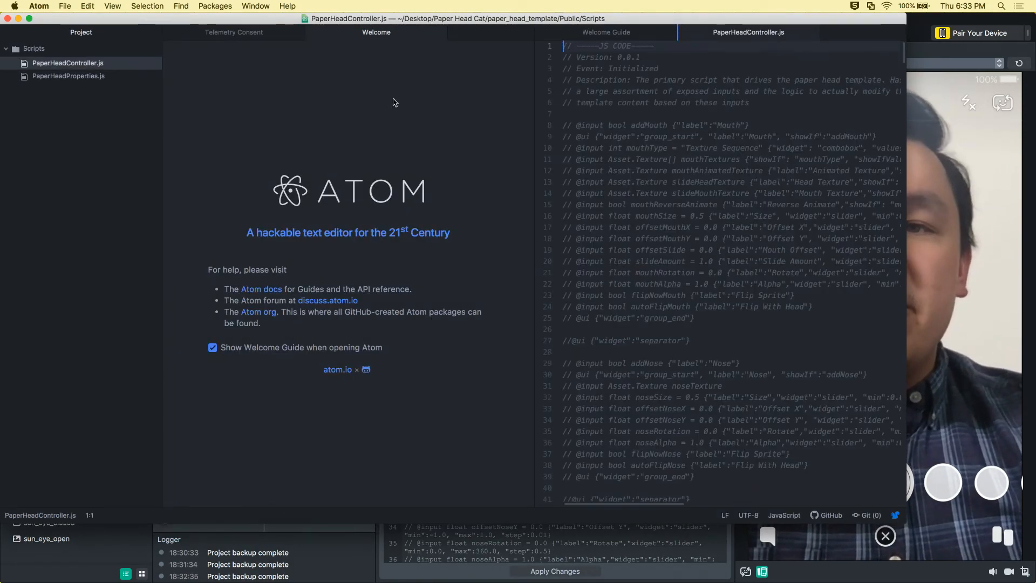
{"action": "left_click", "coordinate": [438, 32]}
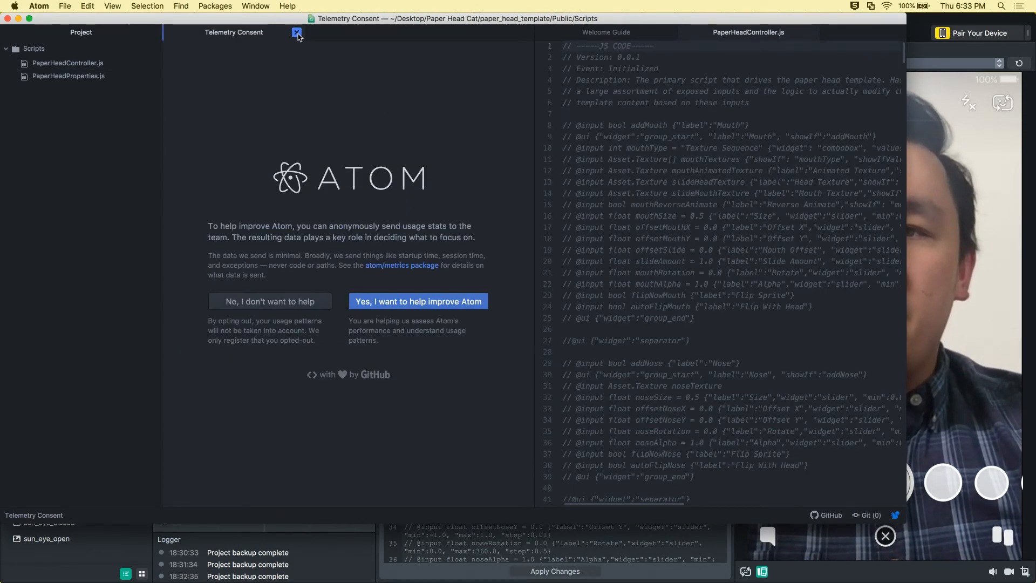
{"action": "left_click", "coordinate": [298, 32]}
- Look through the PaperHeadController.js code from its input declarations to its helper functions, and switch back to Lens Studio
{"action": "scroll", "coordinate": [453, 213], "scroll_direction": "down", "scroll_amount": 20}
{"action": "scroll", "coordinate": [454, 212], "scroll_direction": "down", "scroll_amount": 5}
{"action": "scroll", "coordinate": [454, 213], "scroll_direction": "up", "scroll_amount": 20}
{"action": "scroll", "coordinate": [453, 212], "scroll_direction": "down", "scroll_amount": 20}
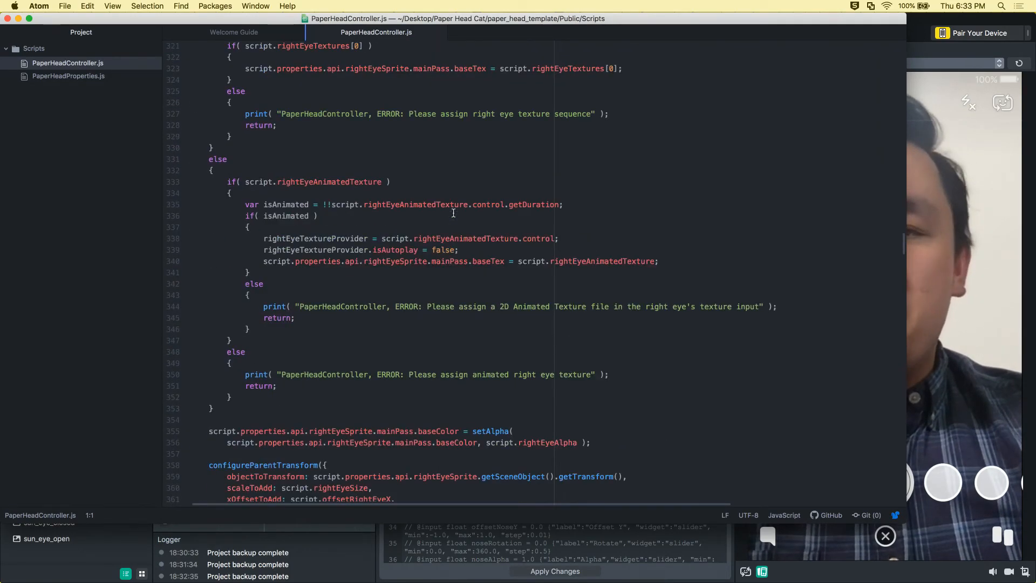
{"action": "scroll", "coordinate": [453, 213], "scroll_direction": "up", "scroll_amount": 20}
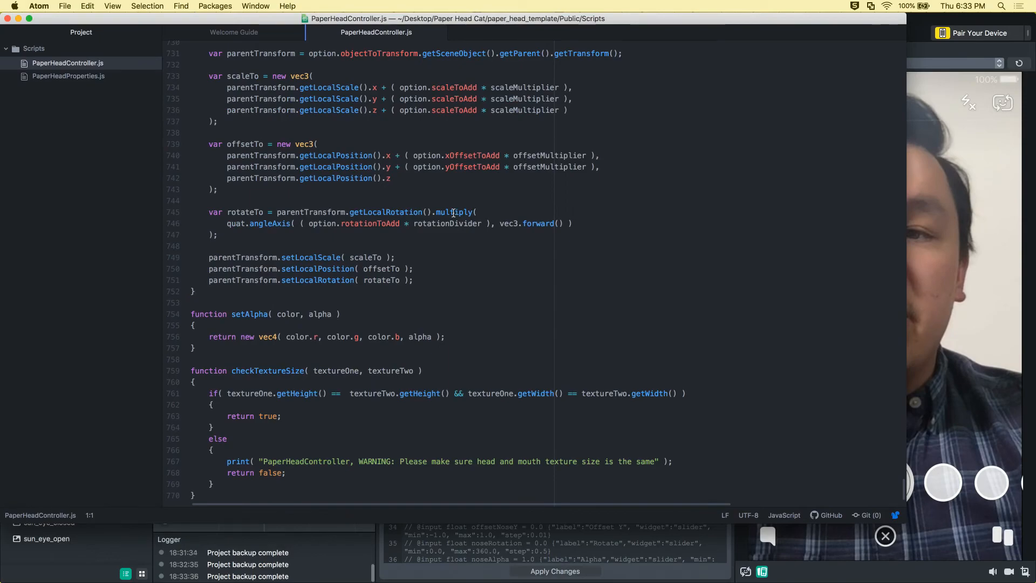
{"action": "scroll", "coordinate": [454, 213], "scroll_direction": "up", "scroll_amount": 17}
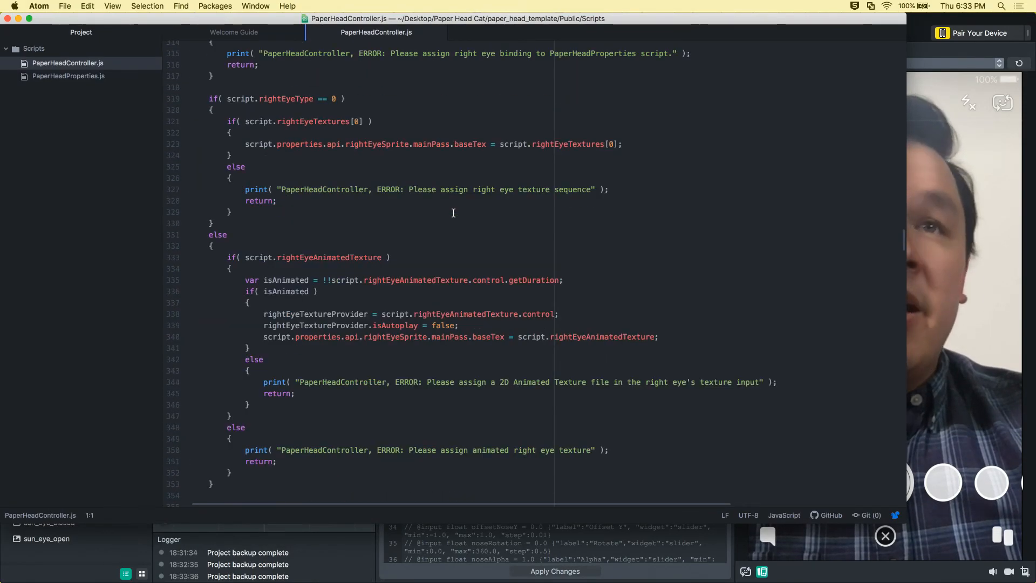
{"action": "scroll", "coordinate": [453, 213], "scroll_direction": "up", "scroll_amount": 20}
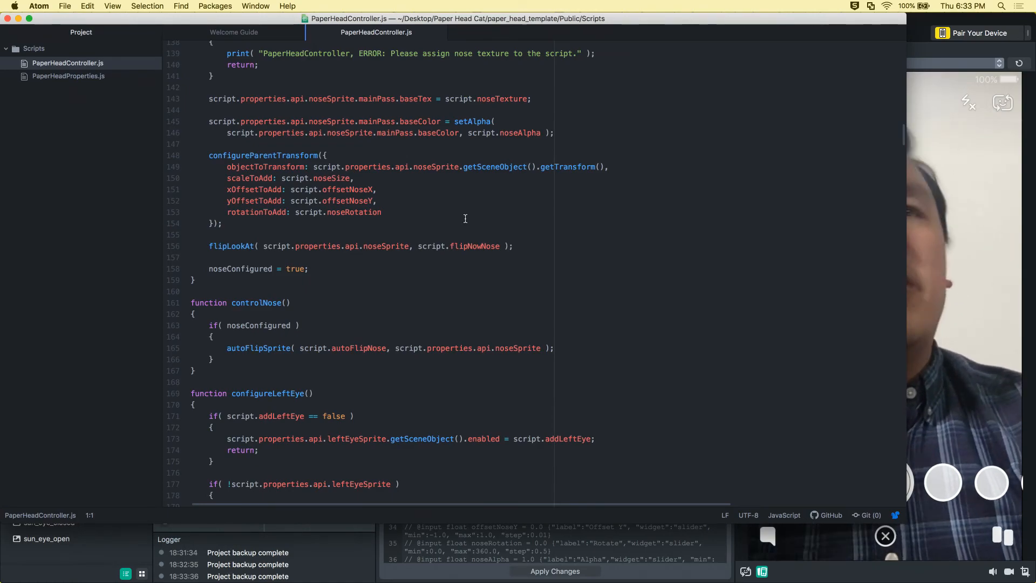
{"action": "scroll", "coordinate": [605, 171], "scroll_direction": "up", "scroll_amount": 10}
{"action": "scroll", "coordinate": [605, 171], "scroll_direction": "up", "scroll_amount": 15}
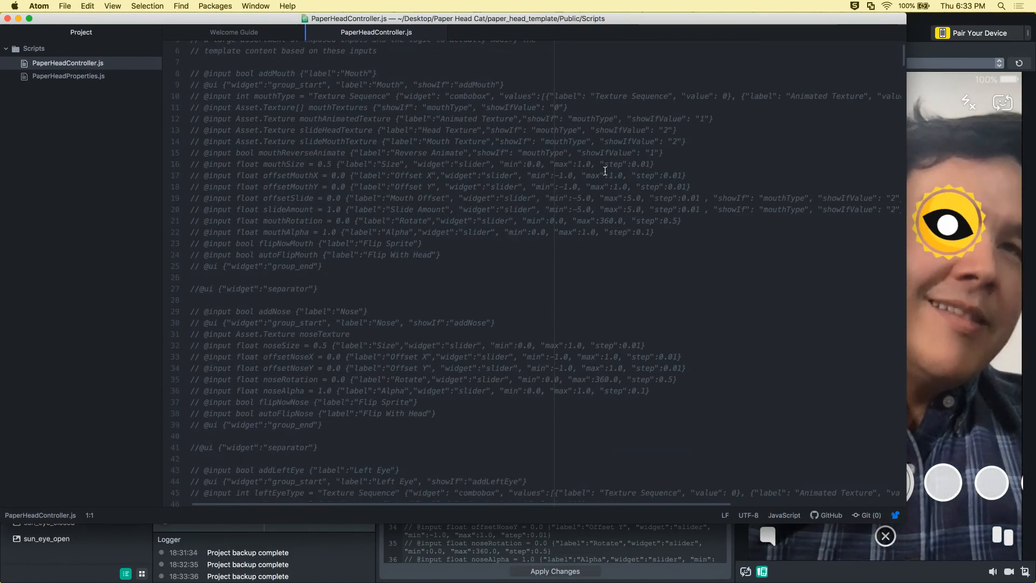
{"action": "scroll", "coordinate": [604, 171], "scroll_direction": "down", "scroll_amount": 20}
{"action": "scroll", "coordinate": [598, 187], "scroll_direction": "down", "scroll_amount": 15}
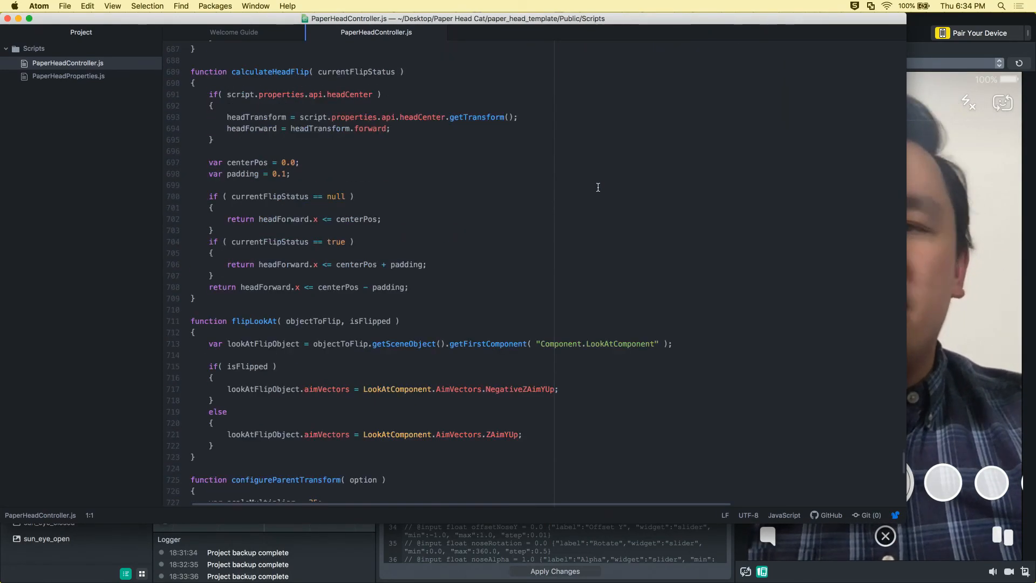
{"action": "scroll", "coordinate": [598, 187], "scroll_direction": "down", "scroll_amount": 10}
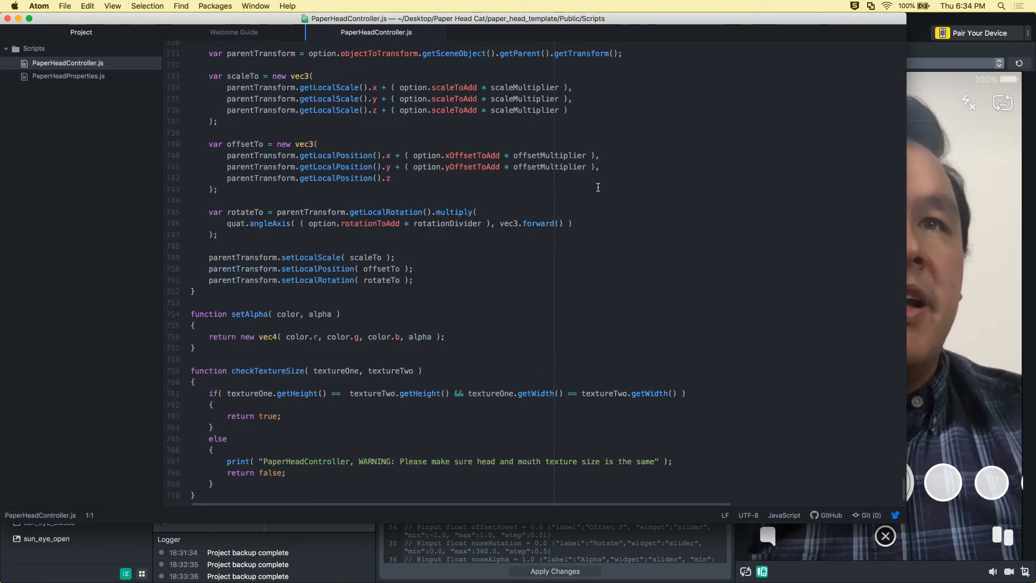
{"action": "left_click", "coordinate": [940, 228]}
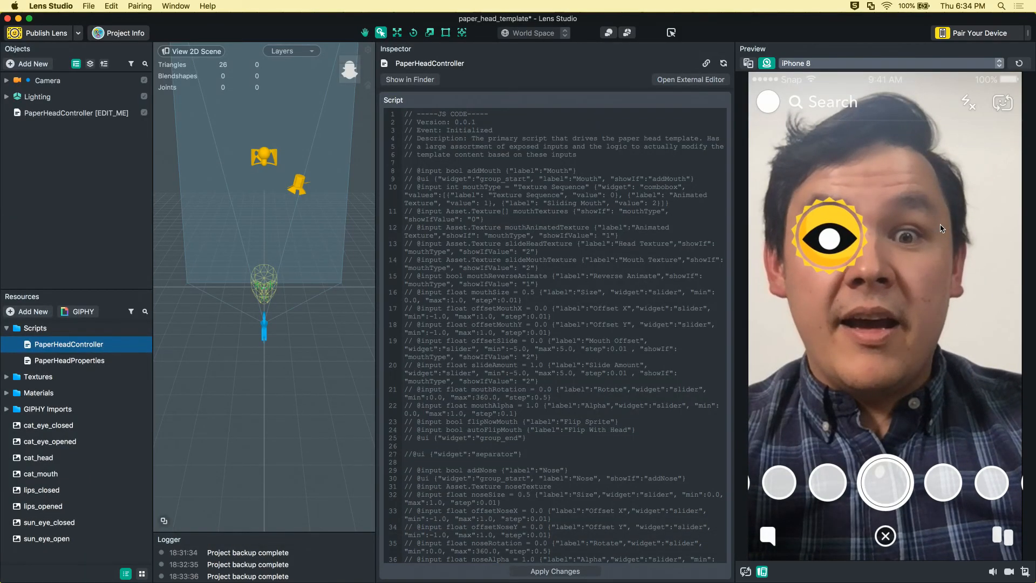